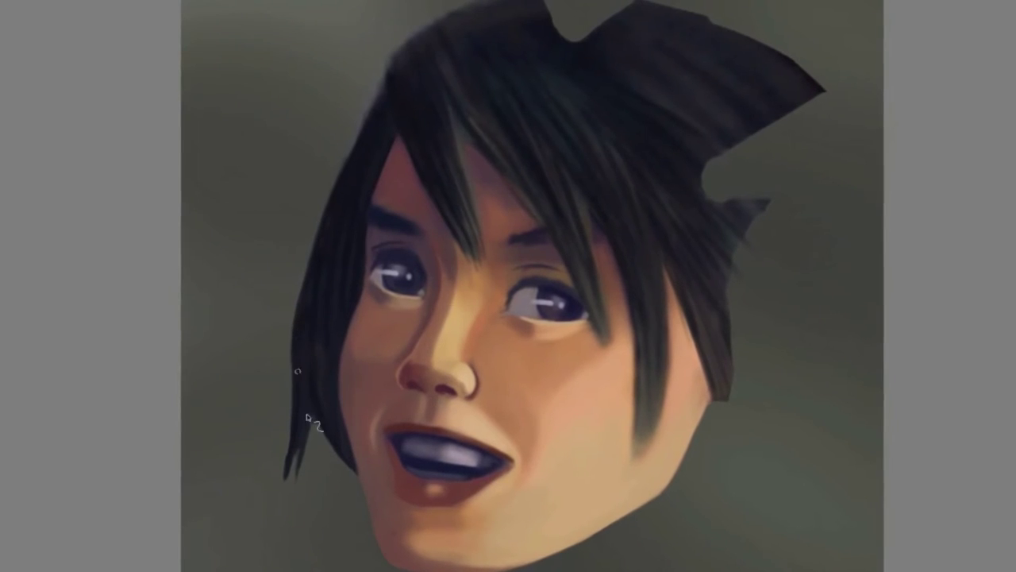
{"action": "left_click", "coordinate": [342, 319], "text": "ctrl"}
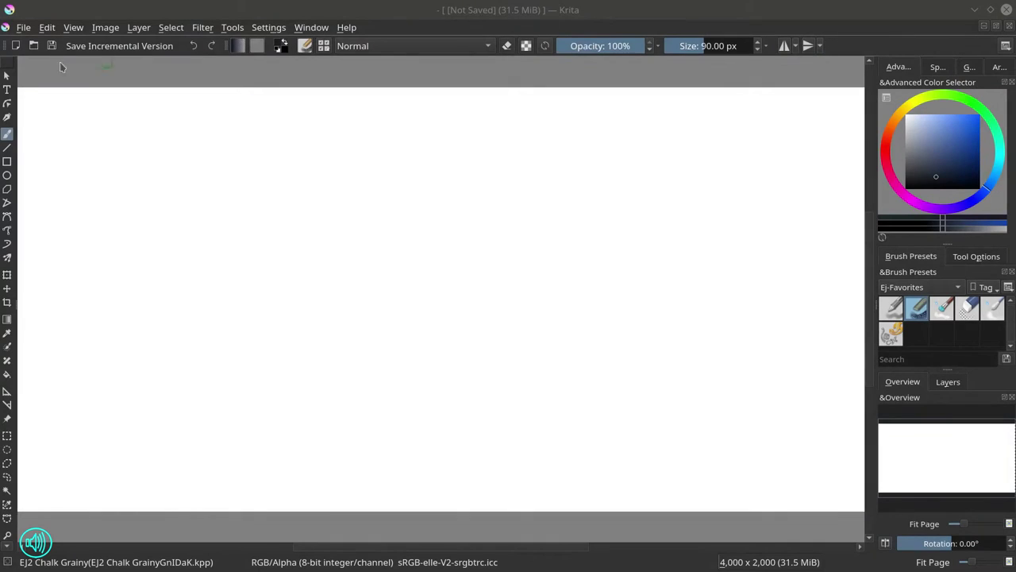
Save the document as 2019-12-15-KGroup-Snow in Krita format, in the 2019-01-DSG folder under 01 - Open Art Projects.
{"action": "left_click", "coordinate": [24, 29]}
{"action": "left_click", "coordinate": [48, 109]}
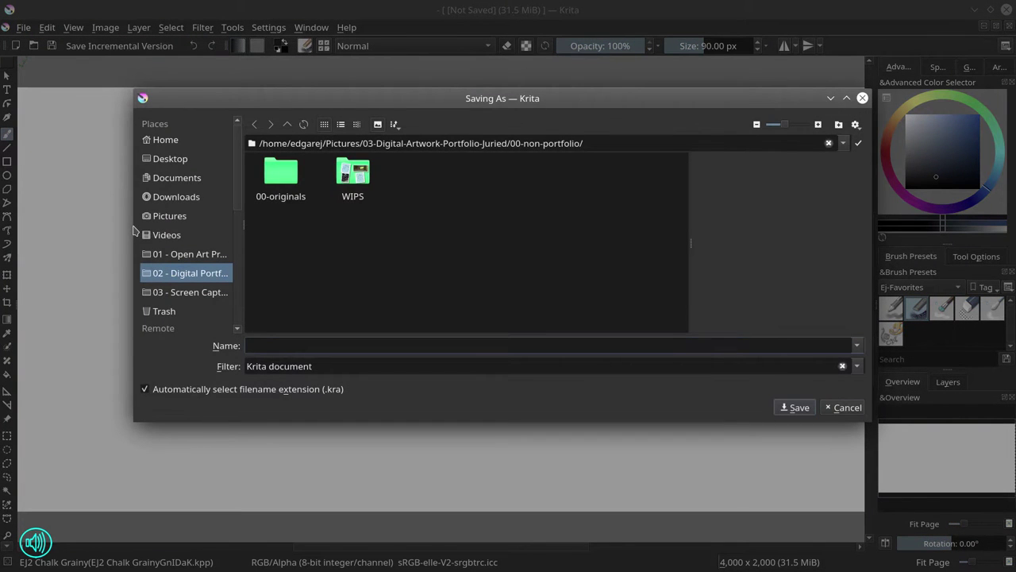
{"action": "left_click_drag", "start_coordinate": [133, 225], "coordinate": [102, 225]}
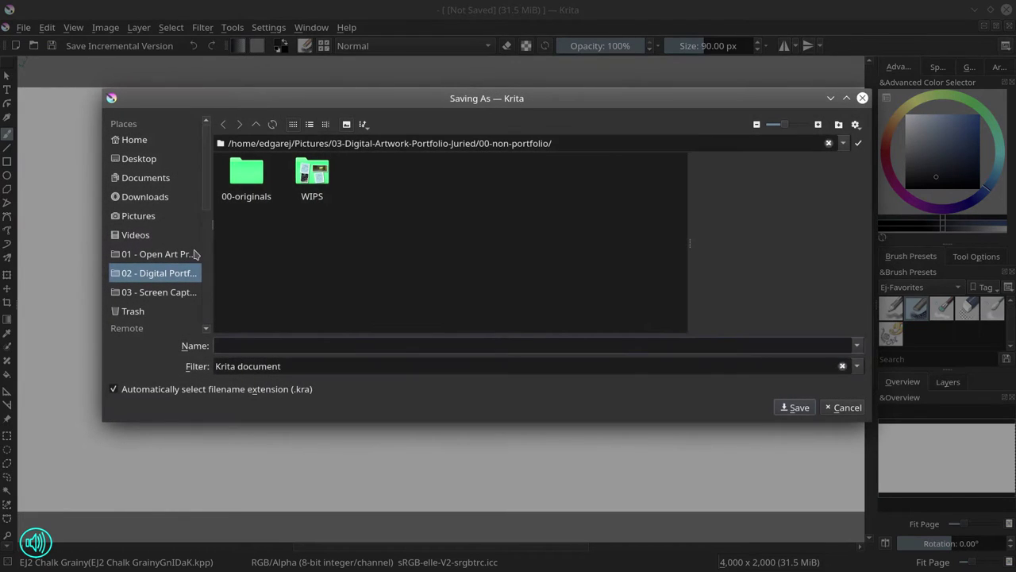
{"action": "left_click_drag", "start_coordinate": [211, 247], "coordinate": [247, 250]}
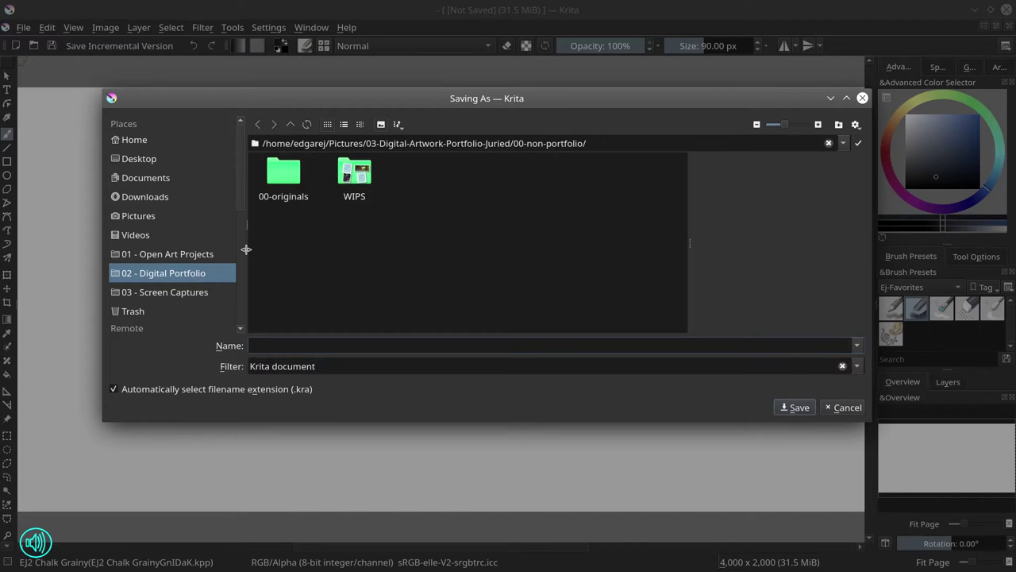
{"action": "left_click", "coordinate": [202, 257]}
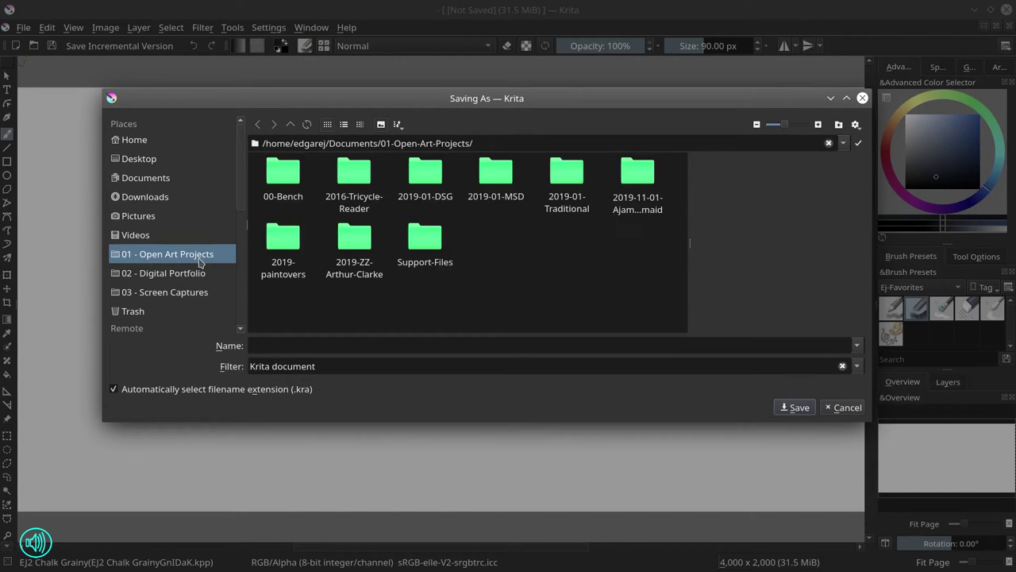
{"action": "left_click", "coordinate": [439, 183]}
{"action": "left_click", "coordinate": [339, 343]}
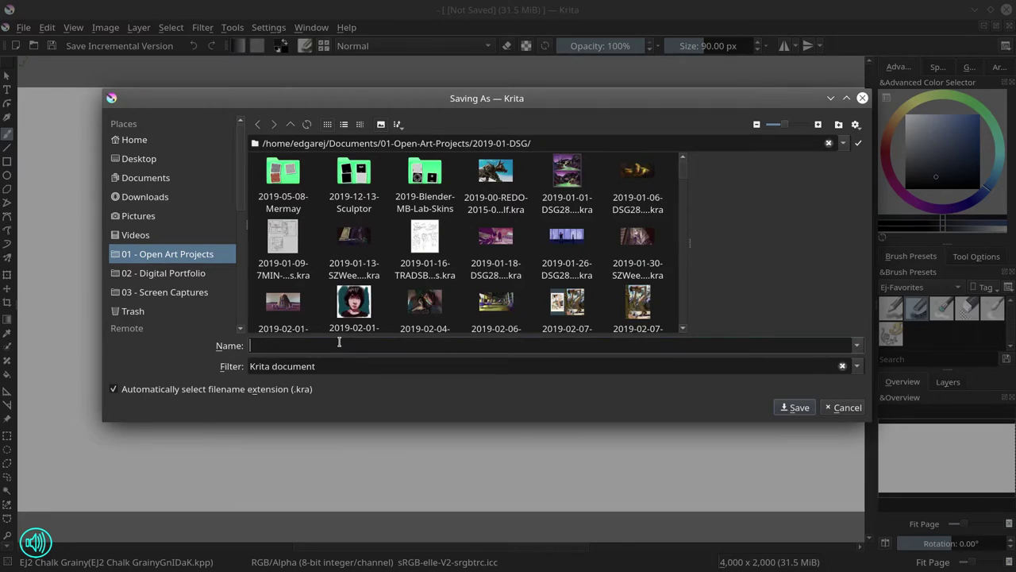
{"action": "right_click", "coordinate": [339, 343]}
{"action": "left_click", "coordinate": [398, 417]}
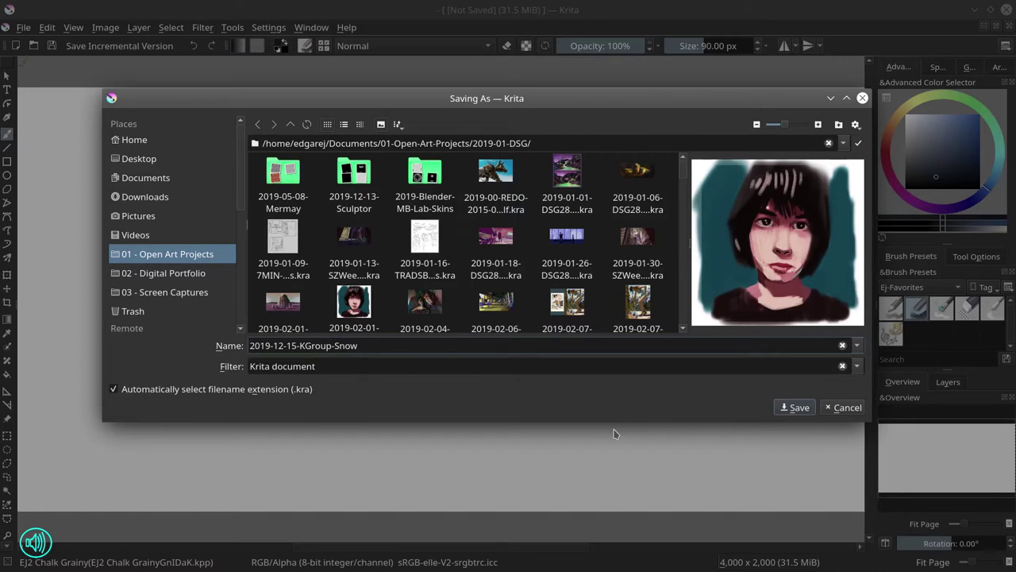
{"action": "left_click", "coordinate": [795, 407]}
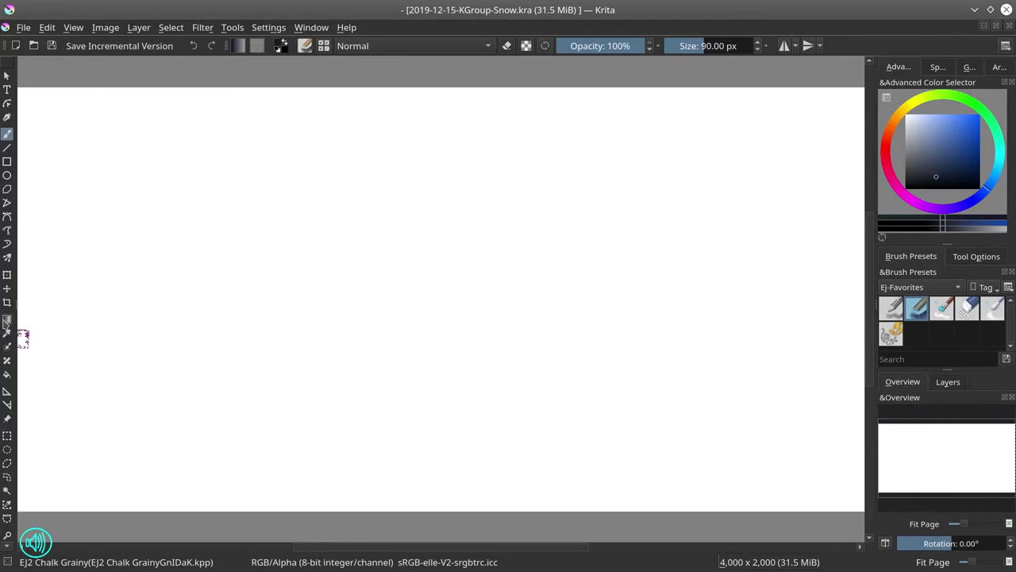
Try a dark blue radial gradient from the canvas's top edge downward with the Gradient tool, and undo it.
{"action": "left_click", "coordinate": [7, 319]}
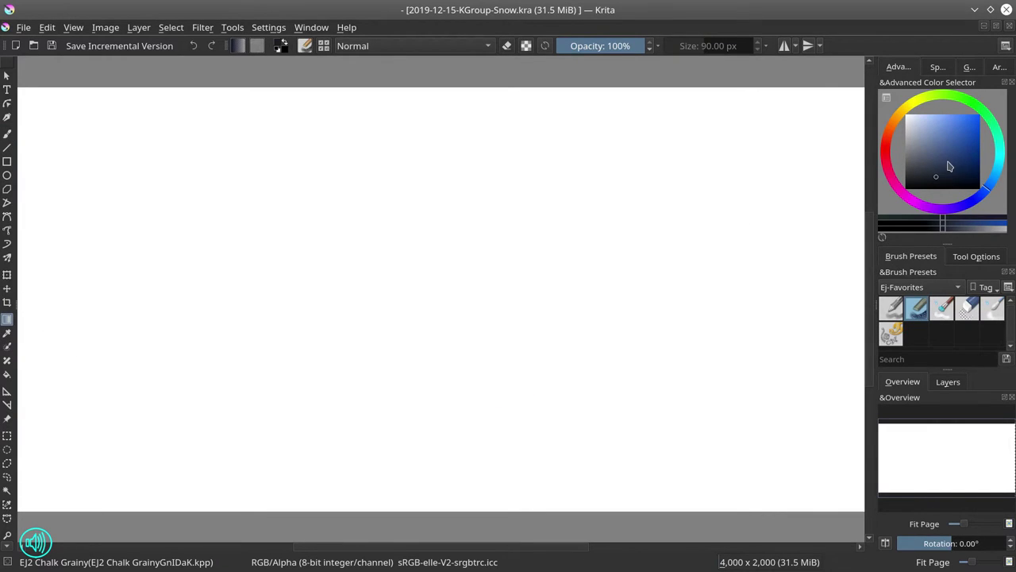
{"action": "left_click", "coordinate": [946, 166]}
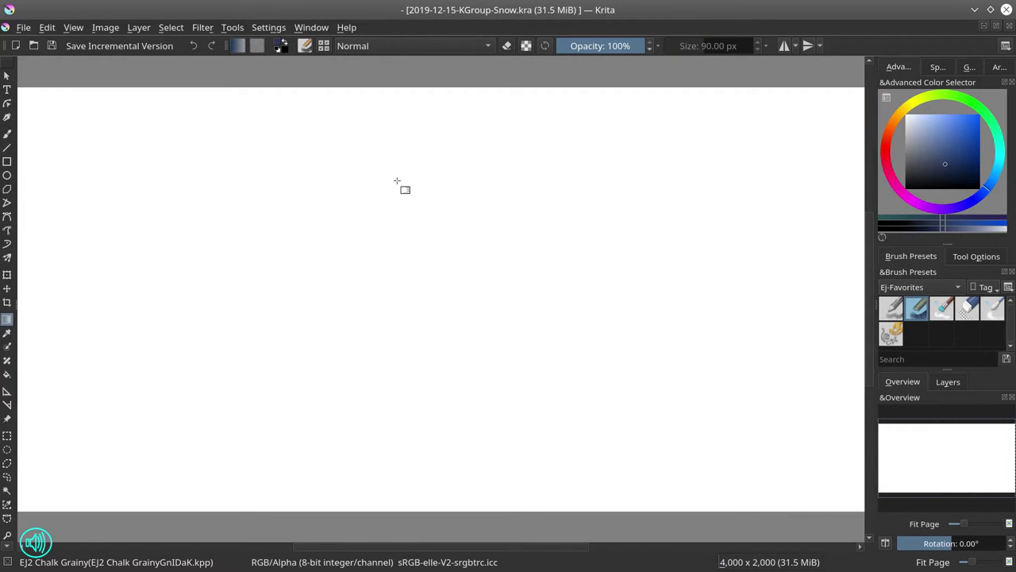
{"action": "left_click_drag", "start_coordinate": [397, 83], "coordinate": [414, 444]}
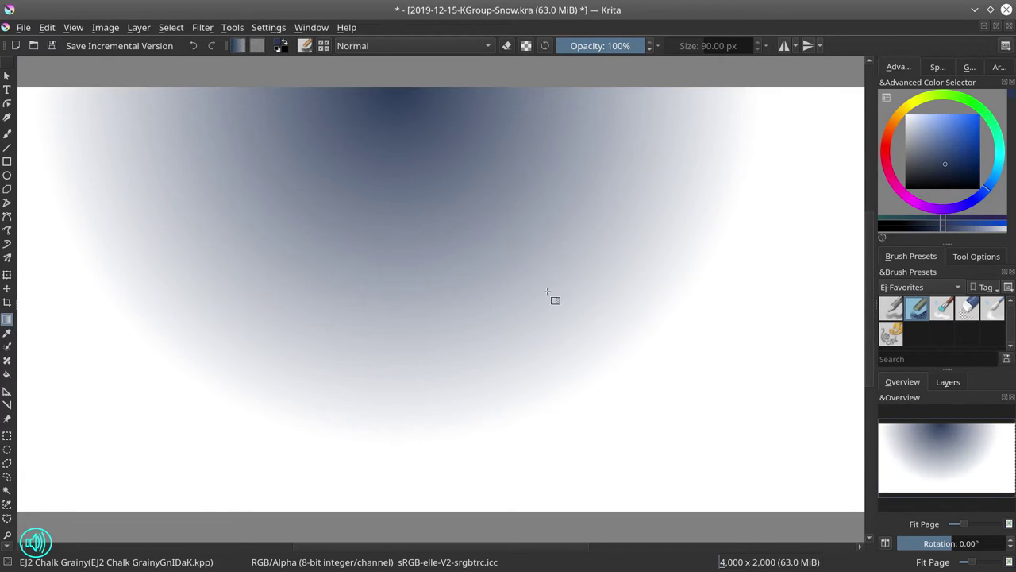
{"action": "key", "text": "ctrl+s"}
{"action": "key", "text": "ctrl+z"}
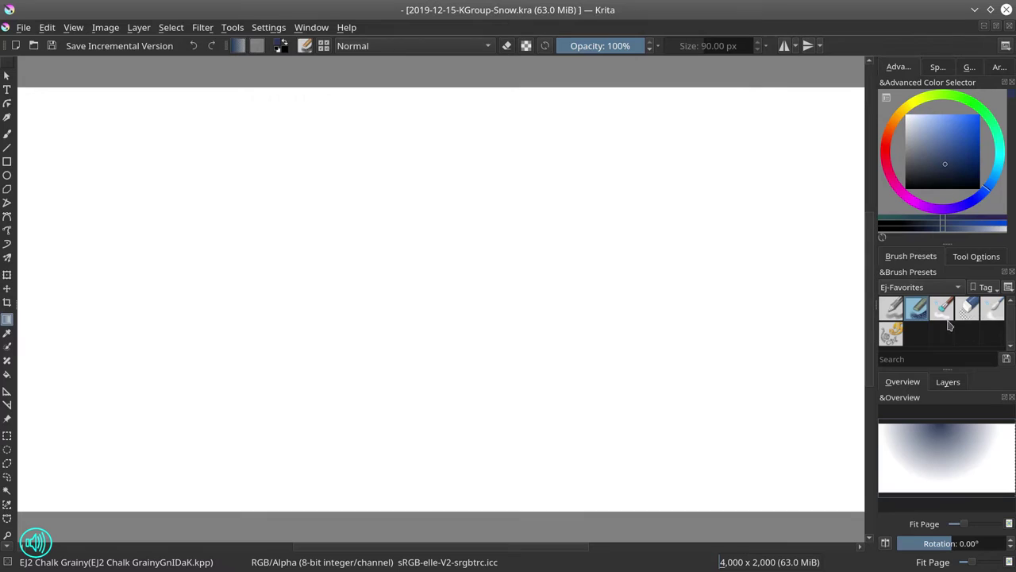
Set the Gradient tool's shape to Linear.
{"action": "left_click", "coordinate": [980, 259]}
{"action": "left_click", "coordinate": [978, 292]}
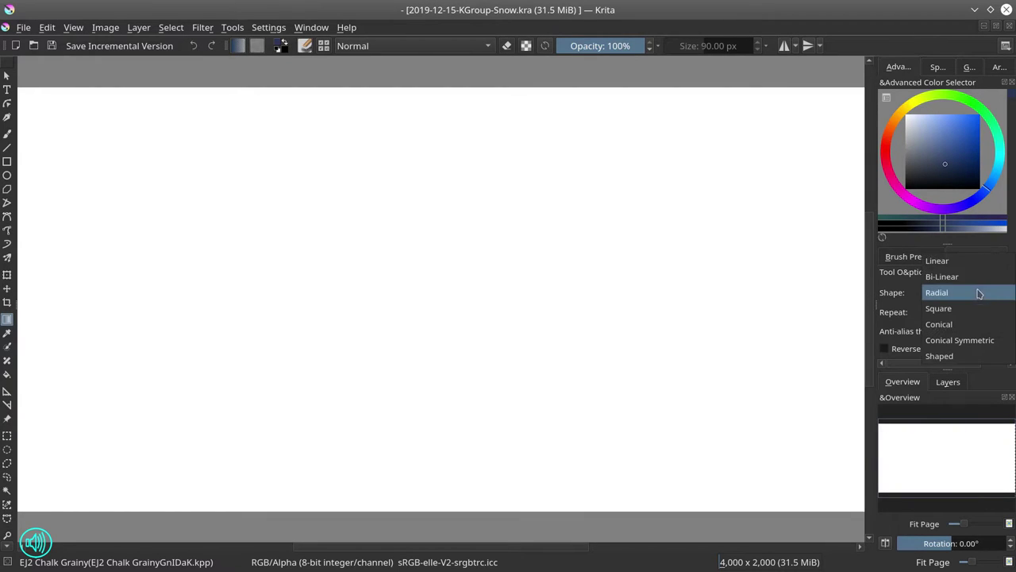
{"action": "left_click", "coordinate": [959, 262]}
{"action": "left_click", "coordinate": [921, 258]}
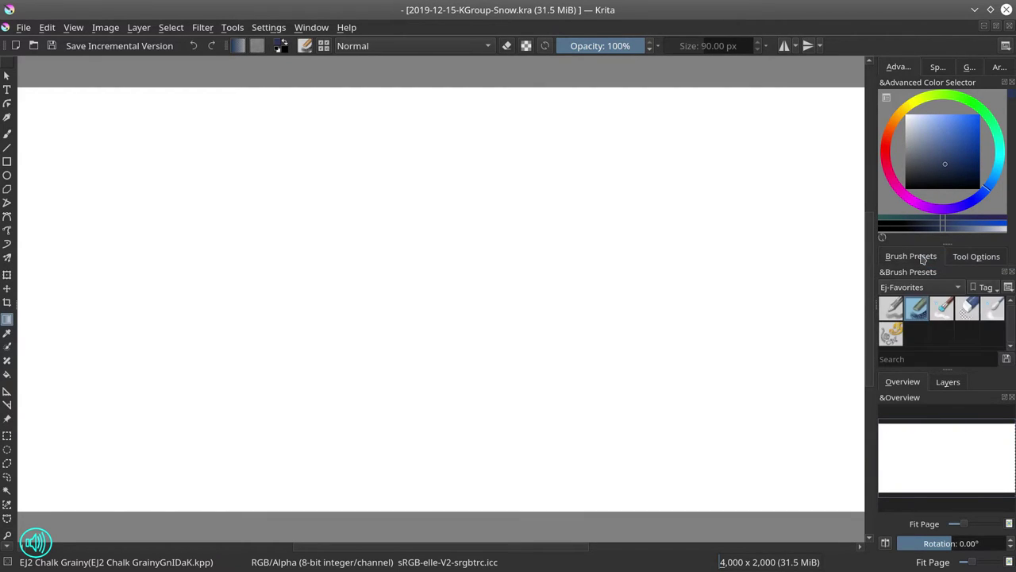
Try vertical linear gradients on the canvas in dark blue and in a lighter blue, undoing each one.
{"action": "left_click_drag", "start_coordinate": [474, 187], "coordinate": [478, 522]}
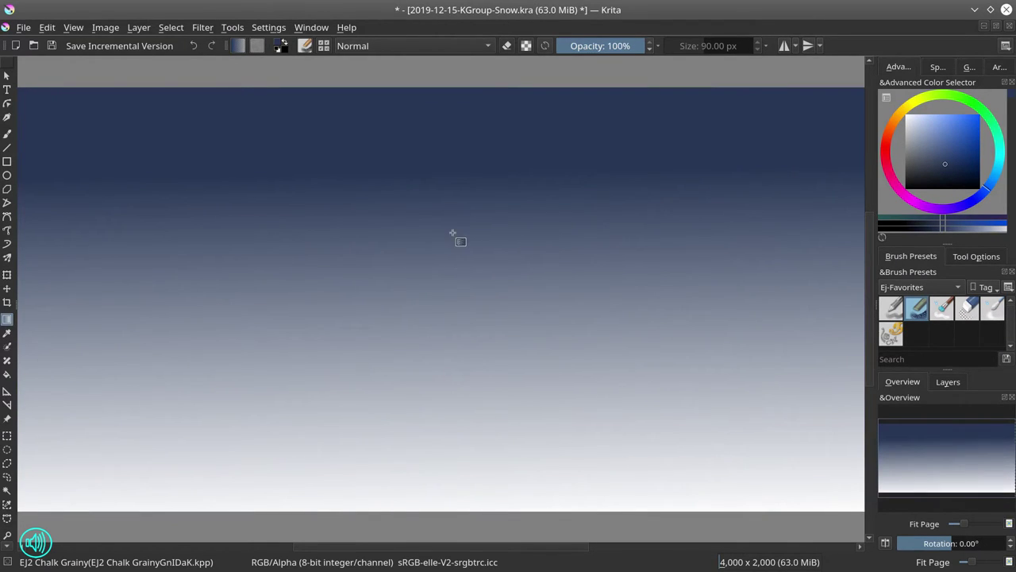
{"action": "key", "text": "ctrl+z"}
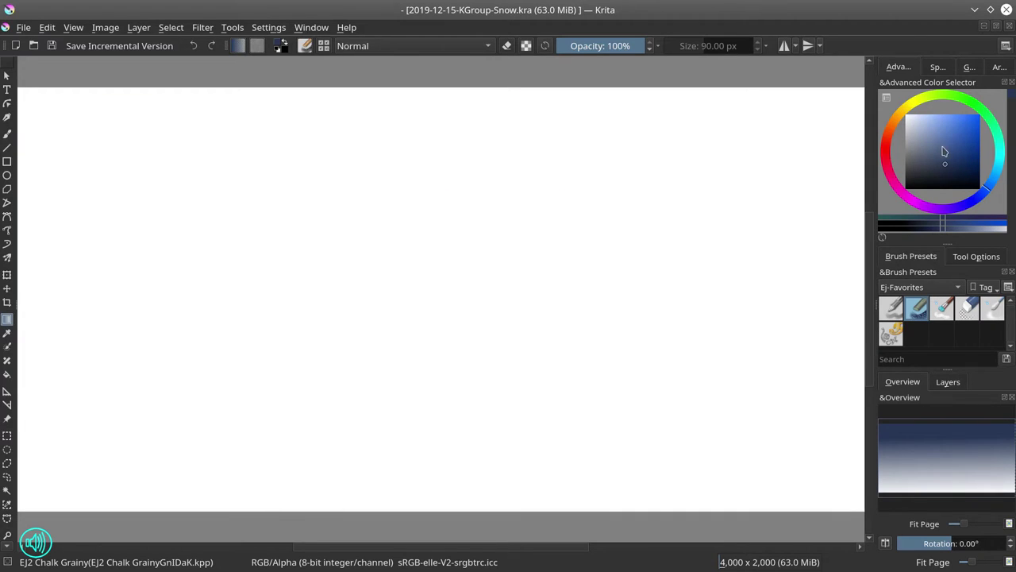
{"action": "left_click", "coordinate": [944, 151]}
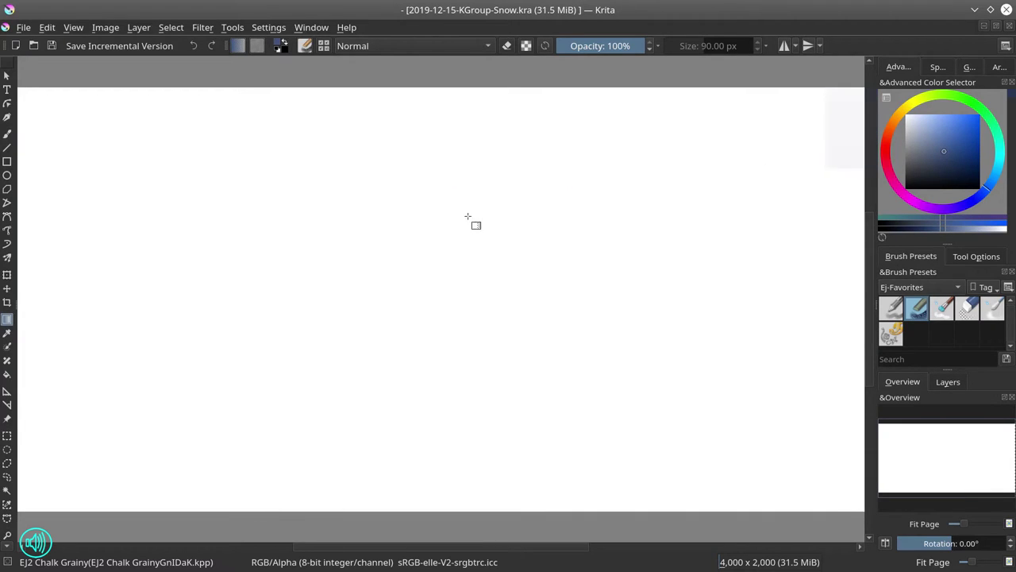
{"action": "left_click_drag", "start_coordinate": [465, 298], "coordinate": [471, 516]}
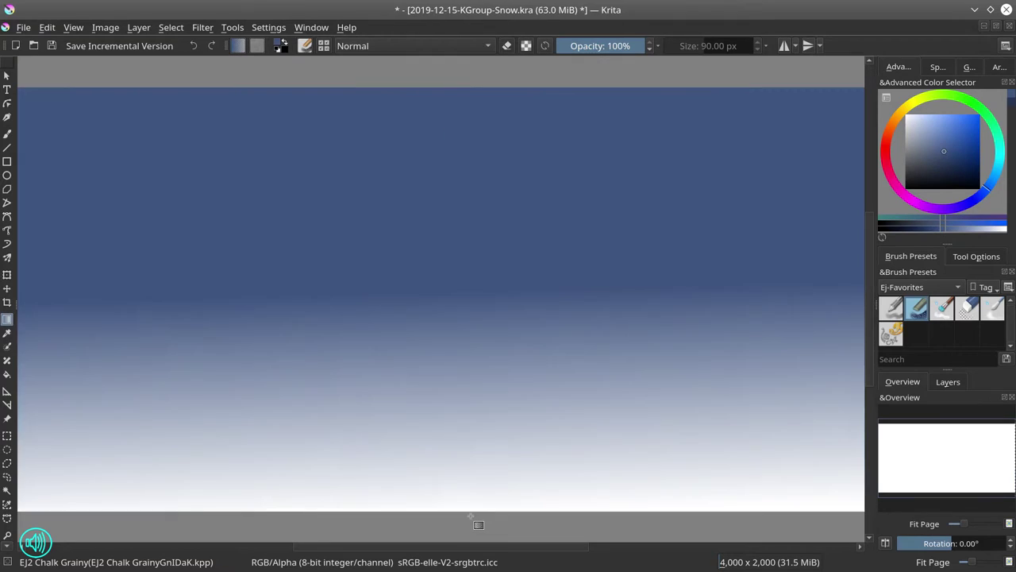
{"action": "key", "text": "ctrl+z"}
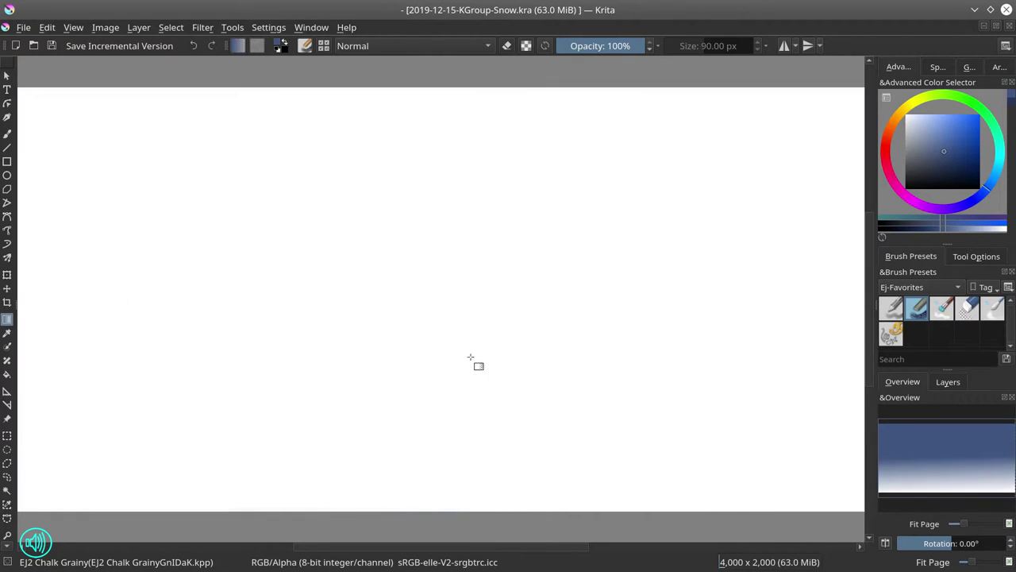
Browse the gradient presets and try selecting GPS Nature Pure greens.
{"action": "left_click", "coordinate": [239, 46]}
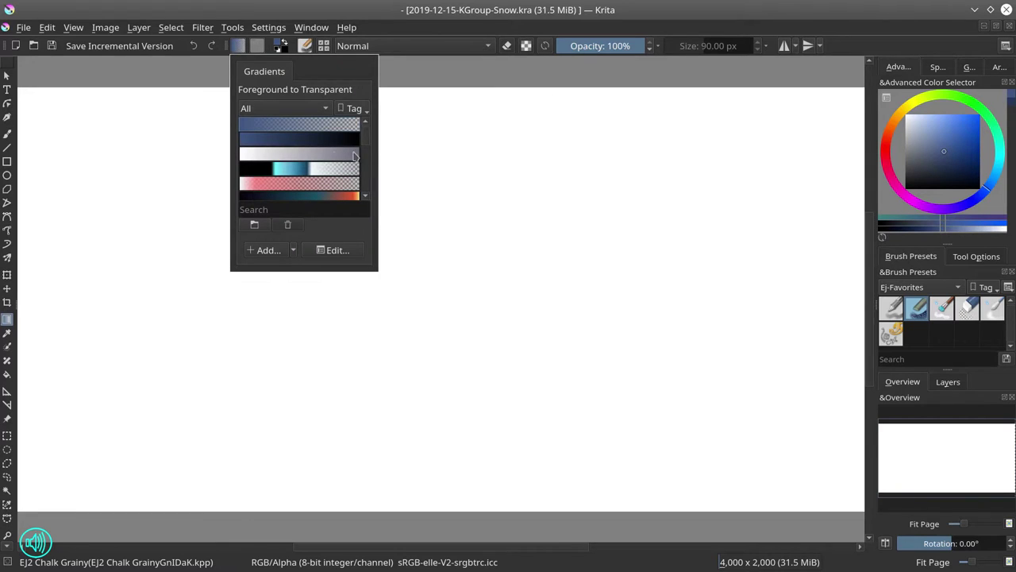
{"action": "scroll", "coordinate": [367, 149], "scroll_direction": "down", "scroll_amount": 1}
{"action": "scroll", "coordinate": [367, 159], "scroll_direction": "down", "scroll_amount": 6}
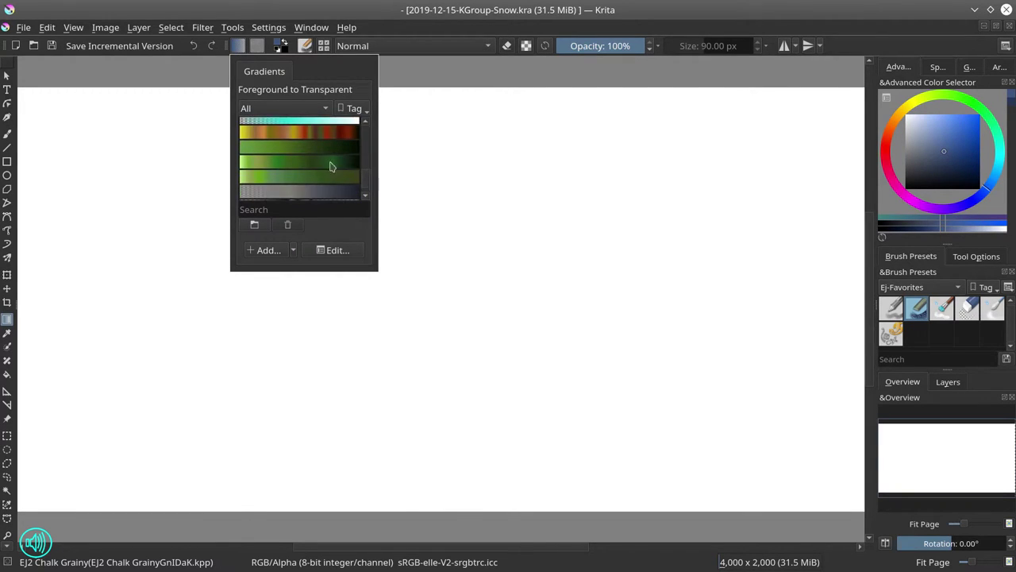
{"action": "left_click", "coordinate": [305, 153]}
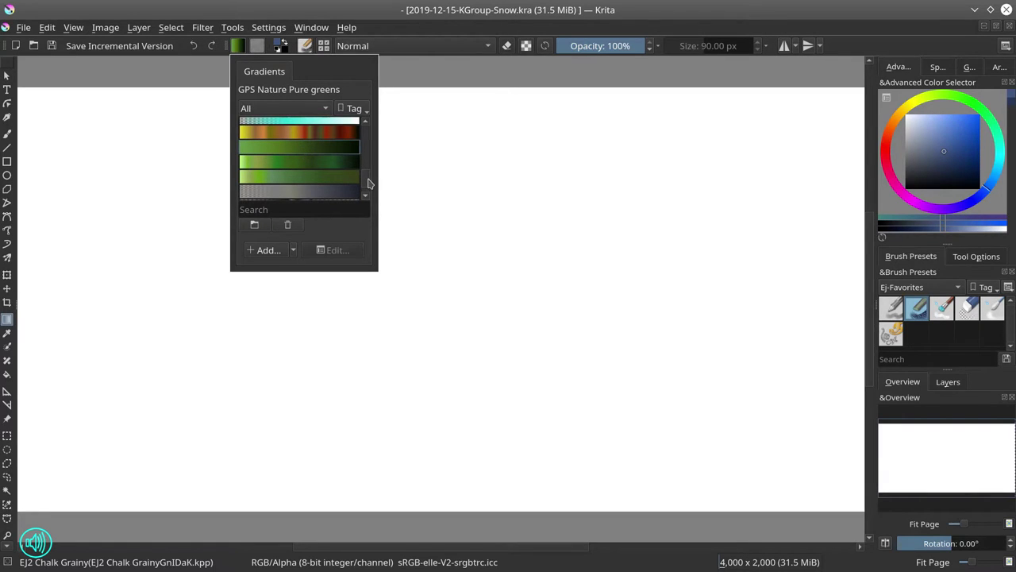
{"action": "scroll", "coordinate": [370, 184], "scroll_direction": "down", "scroll_amount": 1}
{"action": "scroll", "coordinate": [372, 182], "scroll_direction": "up", "scroll_amount": 3}
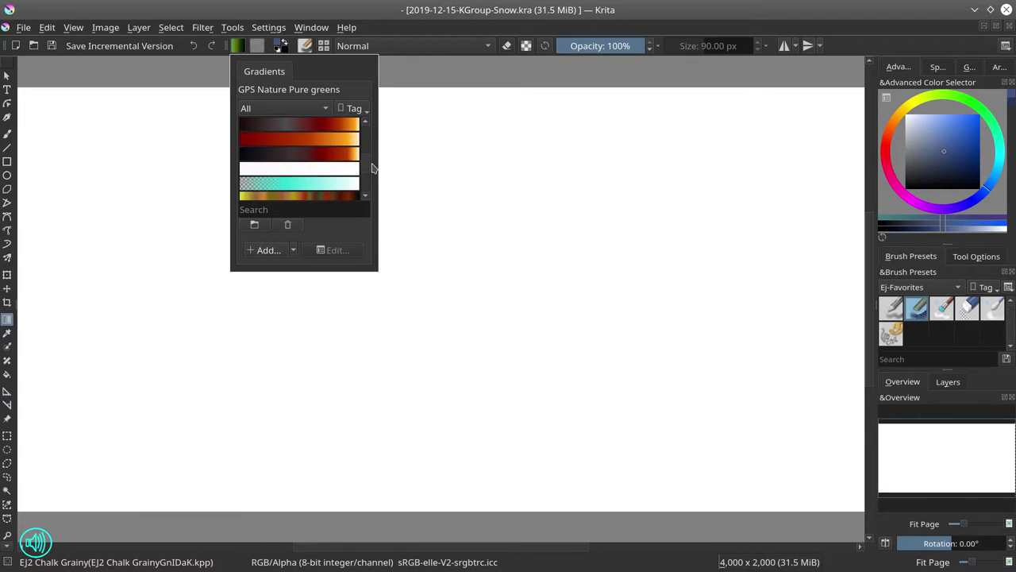
{"action": "left_click_drag", "start_coordinate": [372, 167], "coordinate": [370, 189]}
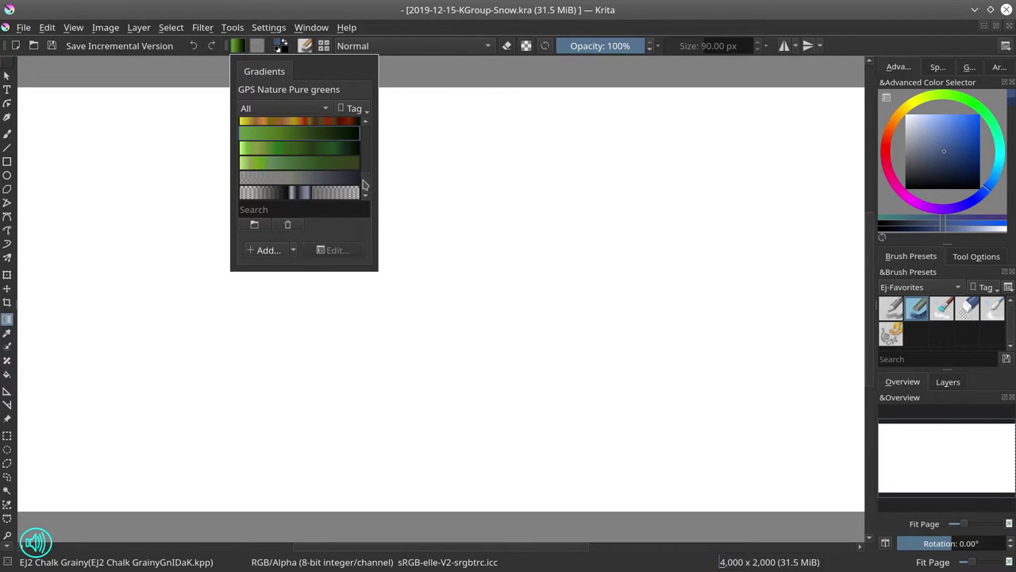
{"action": "left_click_drag", "start_coordinate": [366, 181], "coordinate": [372, 130]}
Choose the Foreground to Background gradient preset.
{"action": "left_click", "coordinate": [301, 139]}
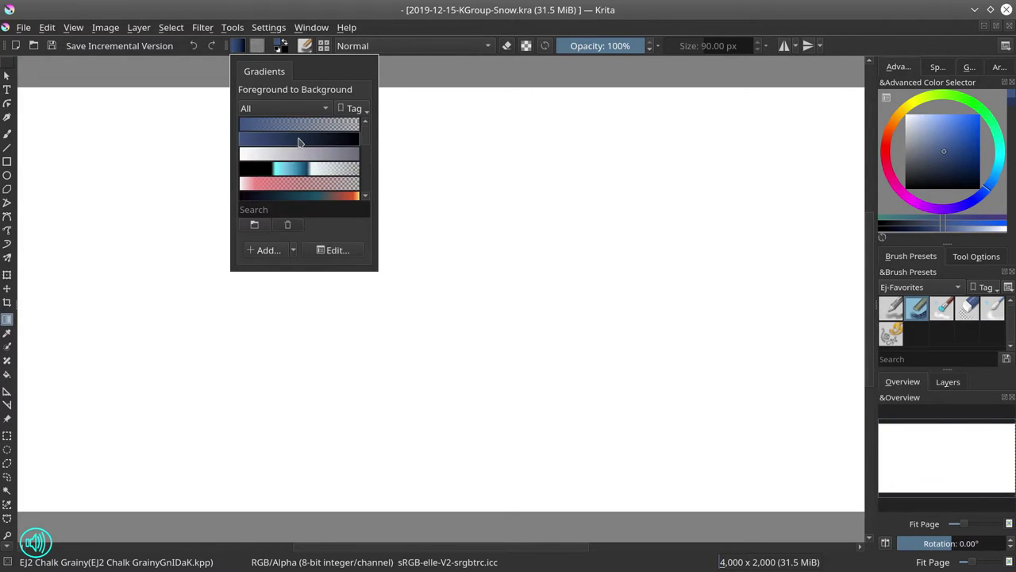
{"action": "left_click", "coordinate": [300, 127]}
{"action": "left_click", "coordinate": [301, 141]}
{"action": "mouse_move", "coordinate": [367, 138]}
{"action": "left_mouse_down"}
{"action": "mouse_move", "coordinate": [370, 178]}
{"action": "mouse_move", "coordinate": [373, 141]}
{"action": "left_mouse_up"}
{"action": "left_click", "coordinate": [312, 184]}
{"action": "left_click", "coordinate": [321, 143]}
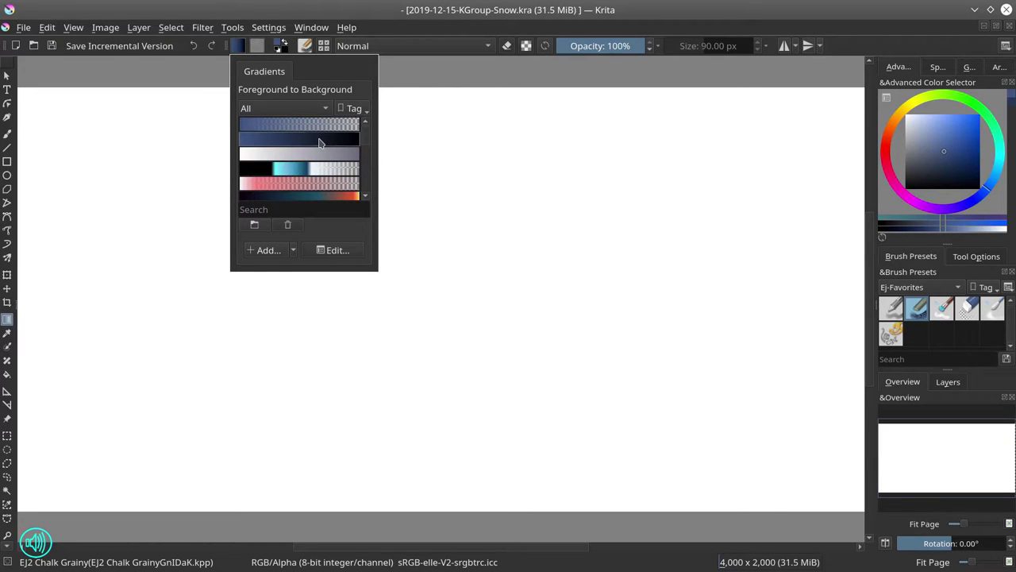
Edit the Foreground to Background gradient and set its starting stop colour to dark blue #324976.
{"action": "left_click", "coordinate": [327, 251]}
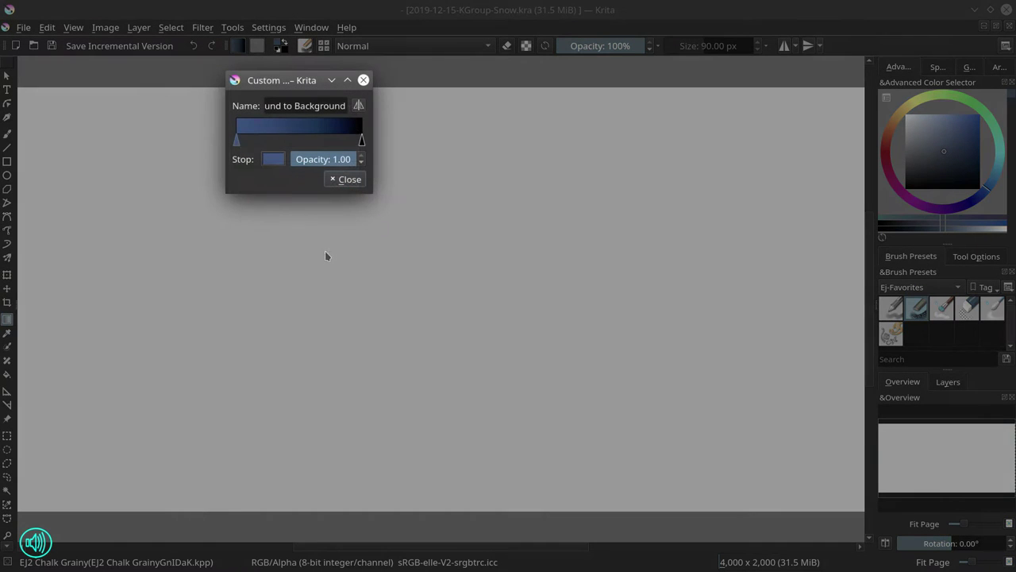
{"action": "left_click", "coordinate": [273, 159]}
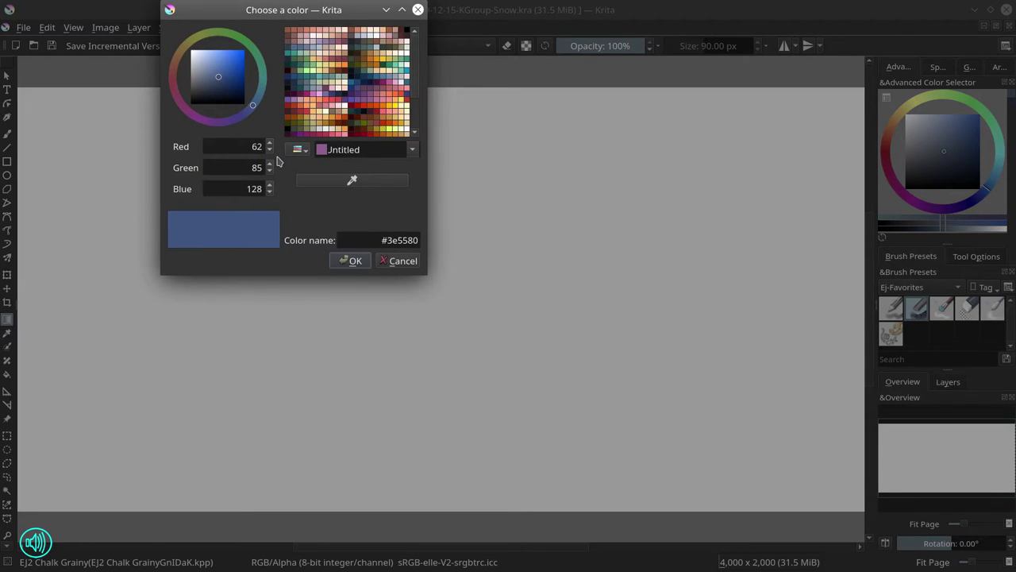
{"action": "left_click", "coordinate": [221, 80]}
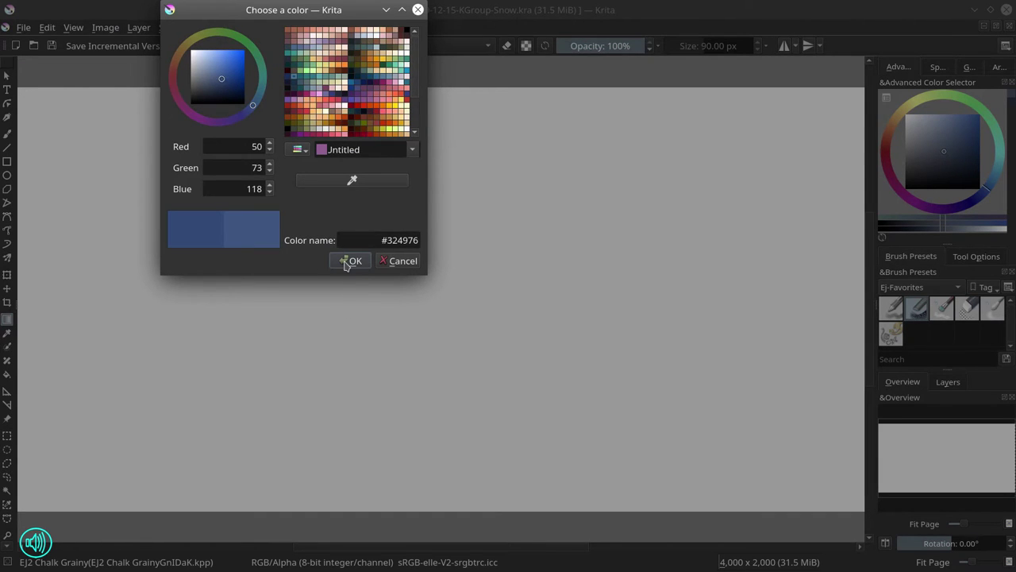
{"action": "left_click", "coordinate": [347, 260]}
Set the gradient's end stop colour to light blue #1791c2 and finish editing the gradient.
{"action": "left_click", "coordinate": [362, 141]}
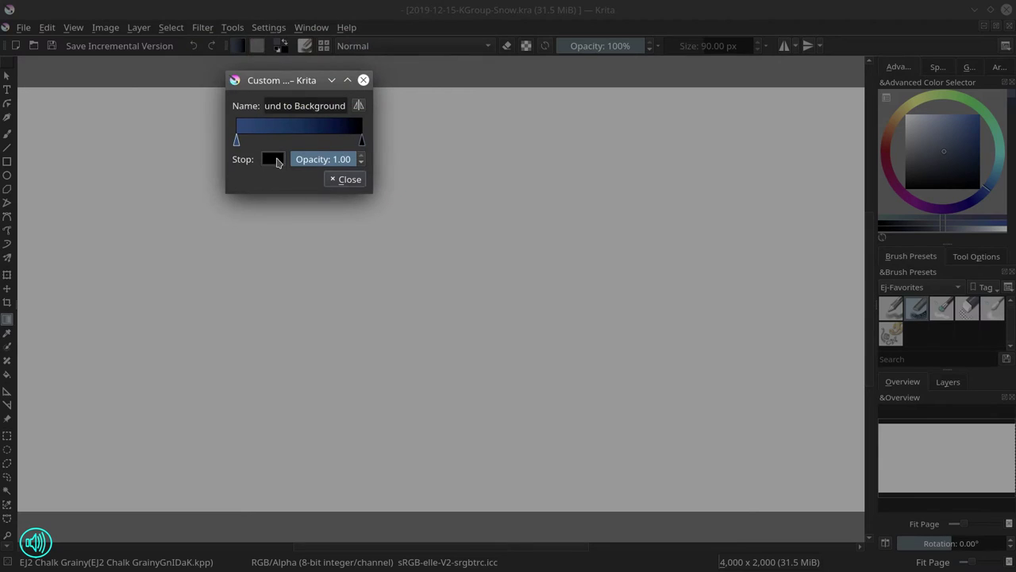
{"action": "left_click", "coordinate": [274, 162]}
{"action": "left_click", "coordinate": [211, 69]}
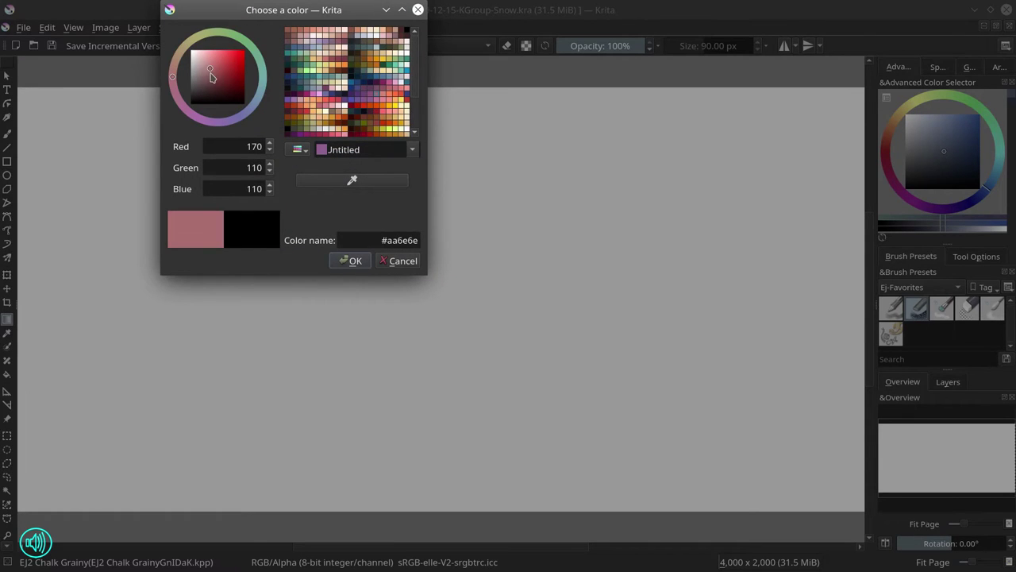
{"action": "left_click", "coordinate": [405, 70]}
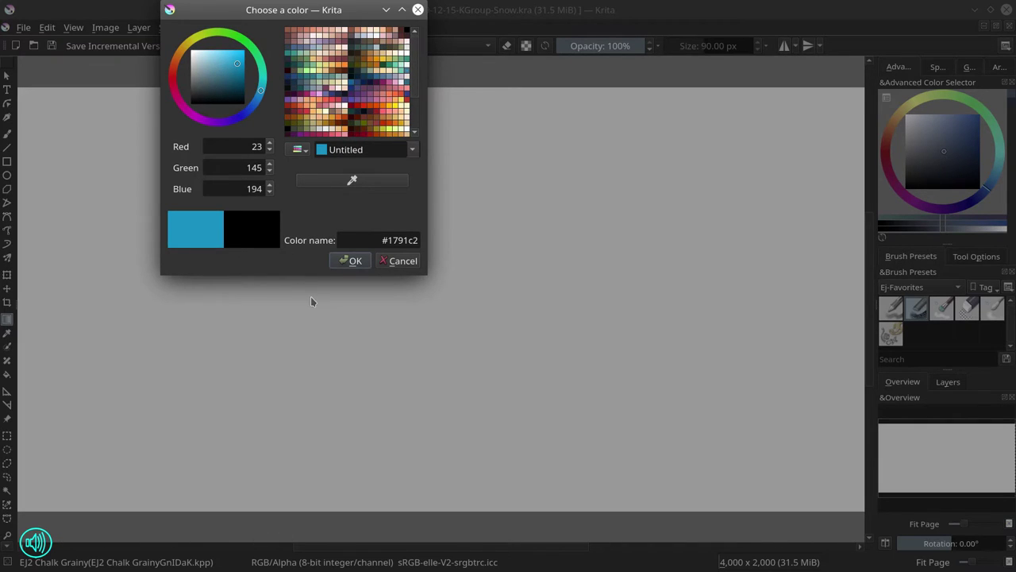
{"action": "left_click", "coordinate": [350, 261]}
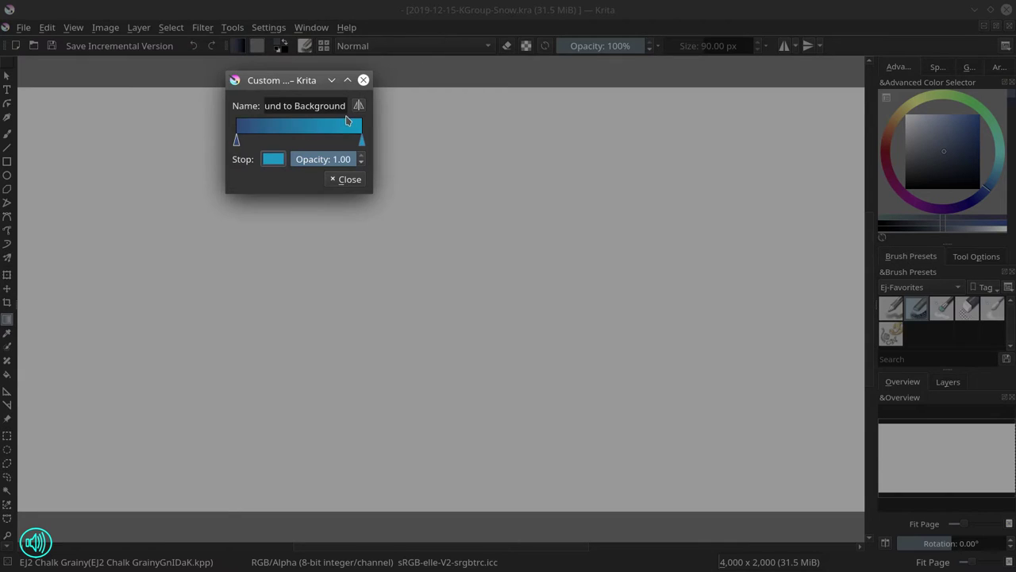
{"action": "left_click", "coordinate": [346, 180]}
Fill the canvas with a vertical gradient running from dark blue at the top to light blue at the bottom, undoing a slanted first try.
{"action": "left_click_drag", "start_coordinate": [392, 288], "coordinate": [386, 227]}
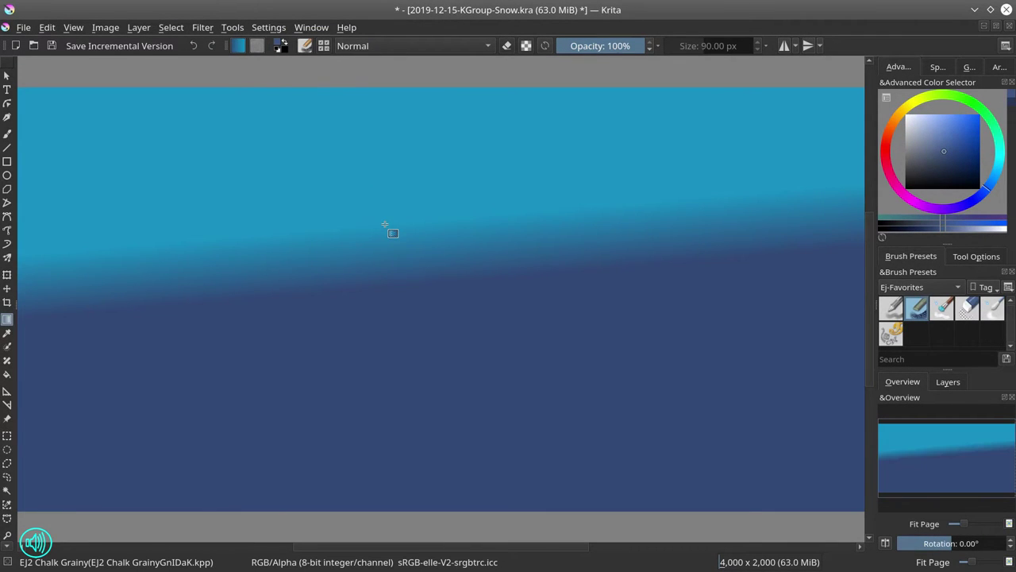
{"action": "key", "text": "ctrl+z"}
{"action": "left_click_drag", "start_coordinate": [376, 135], "coordinate": [376, 383]}
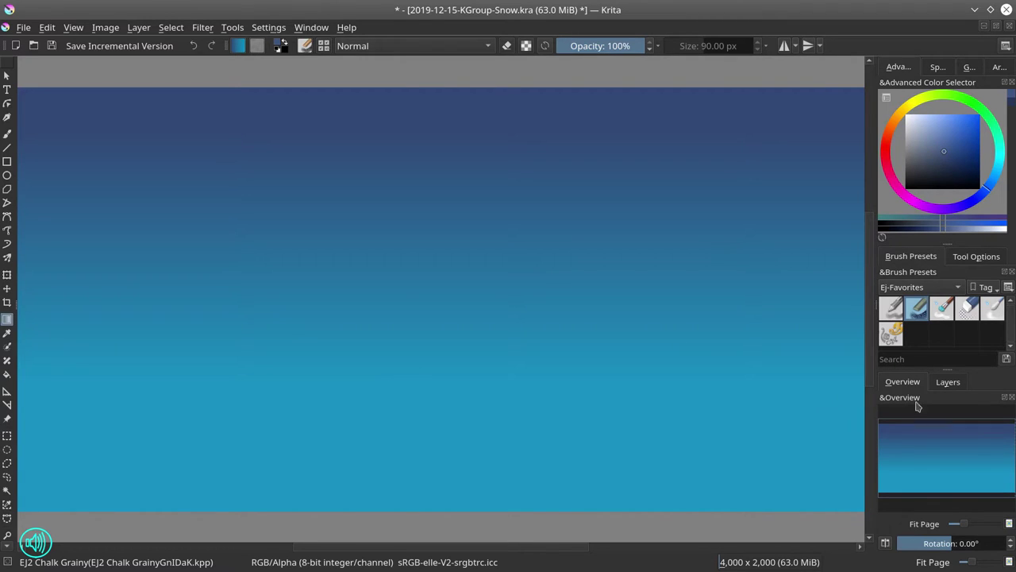
Merge the gradient layer down into the Background and add a new paint layer above it.
{"action": "left_click", "coordinate": [949, 382]}
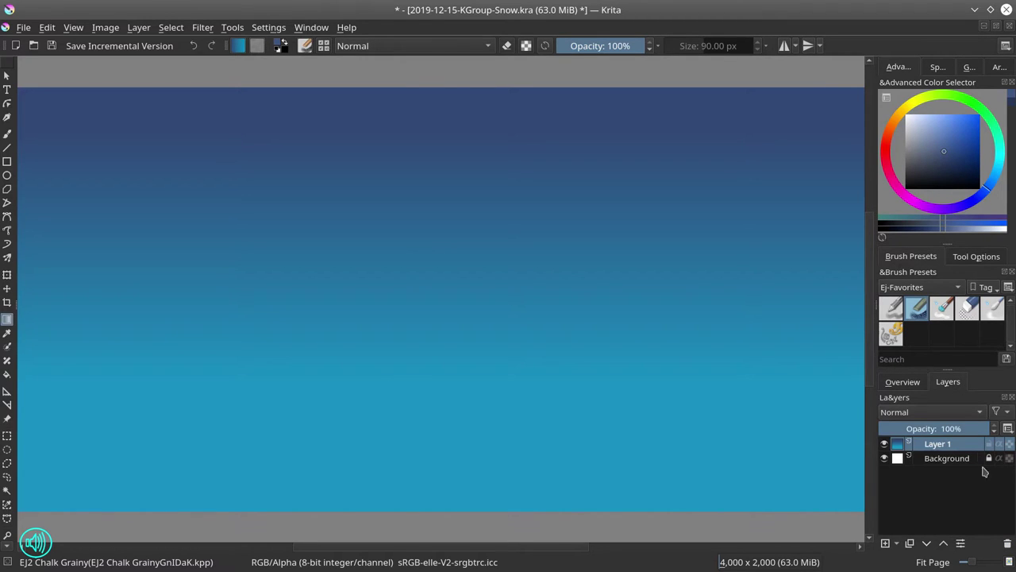
{"action": "right_click", "coordinate": [956, 446]}
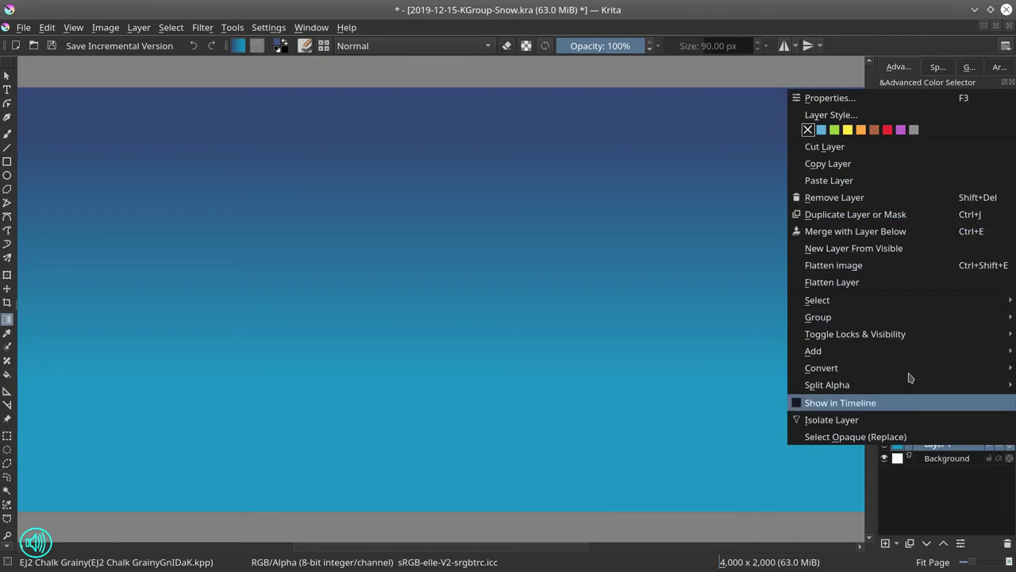
{"action": "left_click", "coordinate": [887, 236]}
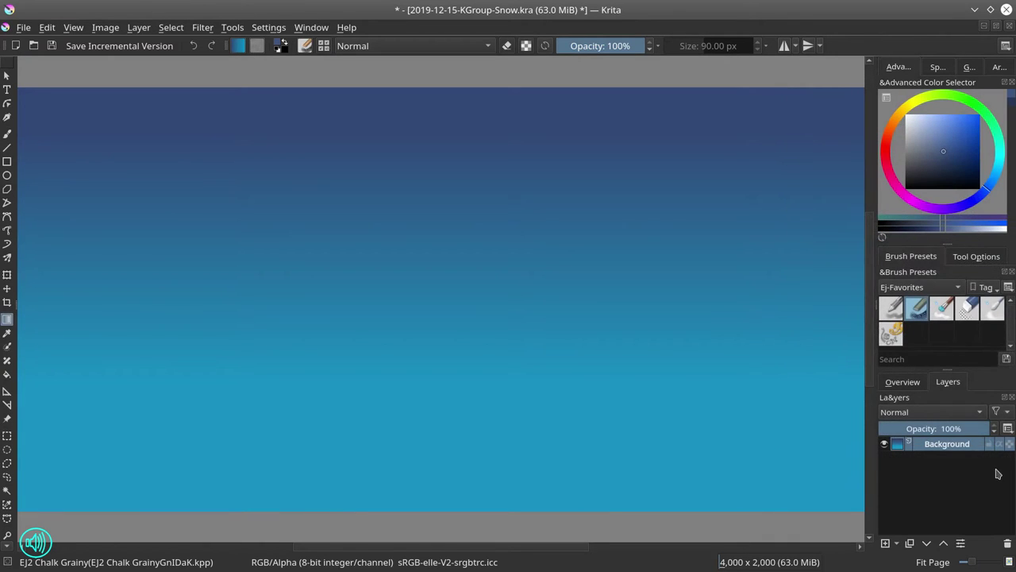
{"action": "left_click", "coordinate": [885, 544]}
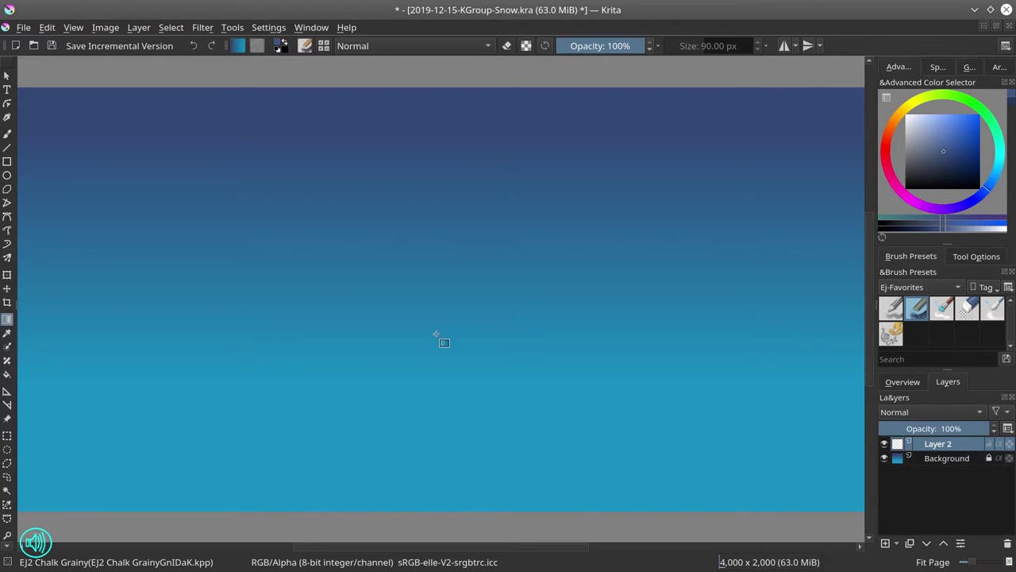
Outline the snow slope with a polygonal selection covering everything below a diagonal that rises toward the canvas's upper right.
{"action": "scroll", "coordinate": [441, 337], "scroll_direction": "down", "scroll_amount": 1}
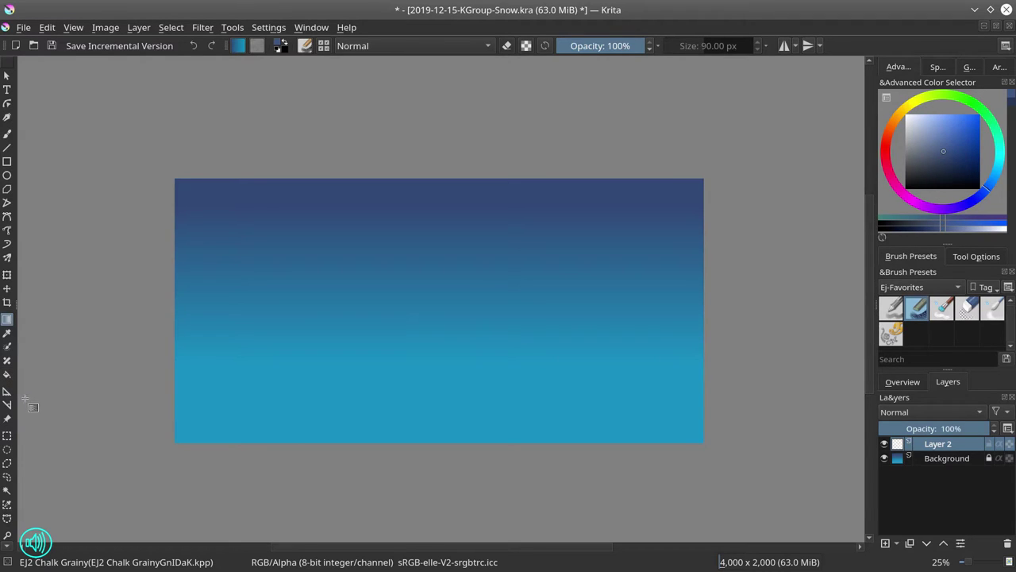
{"action": "left_click", "coordinate": [7, 463]}
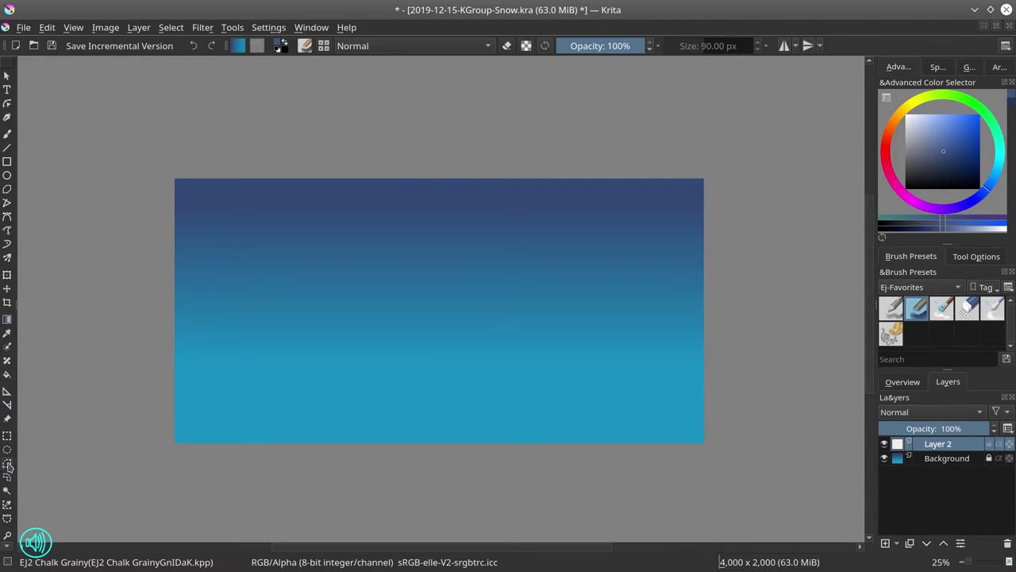
{"action": "left_click", "coordinate": [132, 369]}
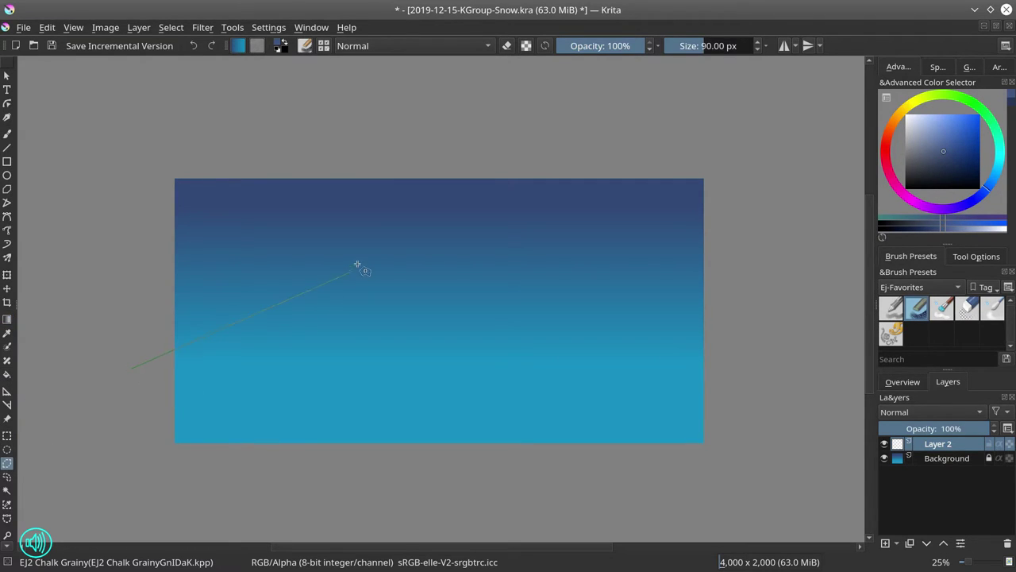
{"action": "left_click", "coordinate": [464, 230]}
{"action": "left_click", "coordinate": [767, 512]}
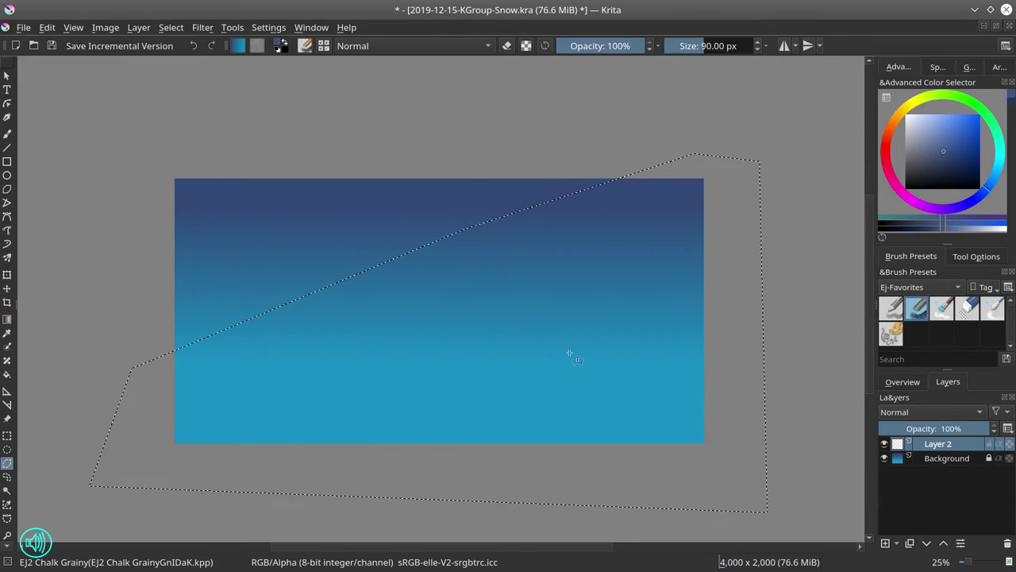
Fill the slope selection with light bluish grey, refill it with a paler tint, and deselect.
{"action": "left_click_drag", "start_coordinate": [922, 144], "coordinate": [910, 131]}
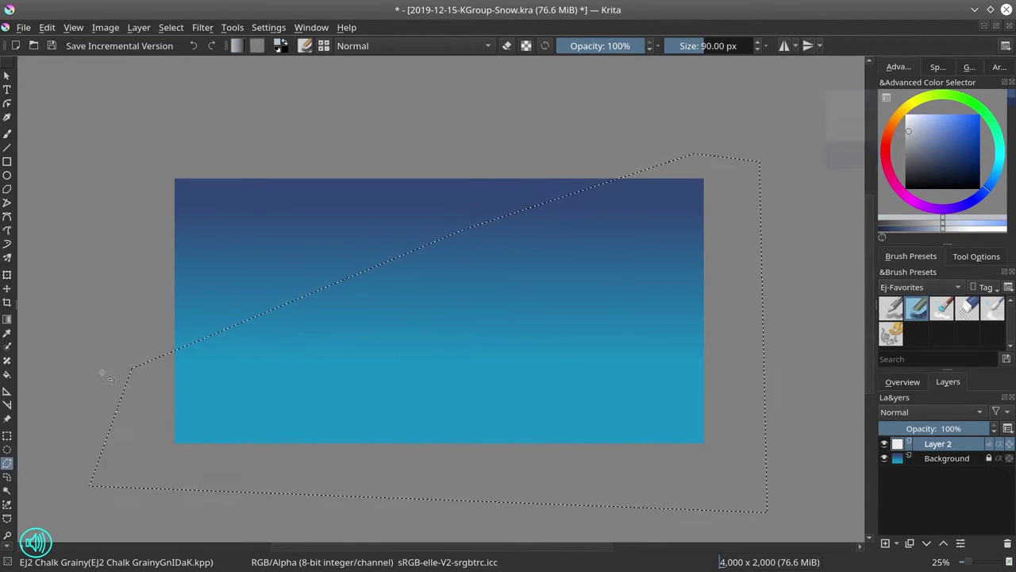
{"action": "key", "text": "f"}
{"action": "left_click", "coordinate": [482, 389]}
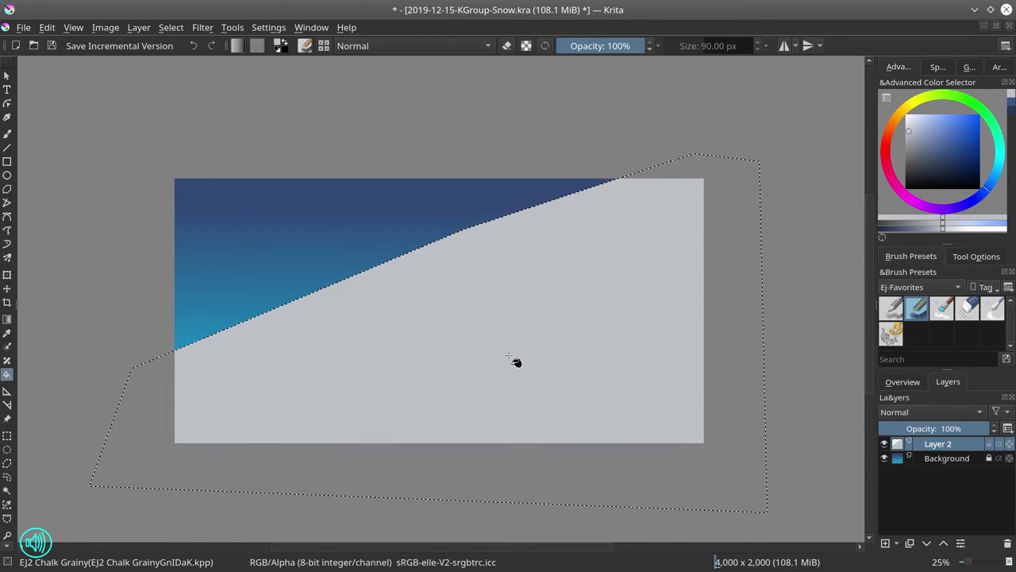
{"action": "left_click", "coordinate": [910, 122]}
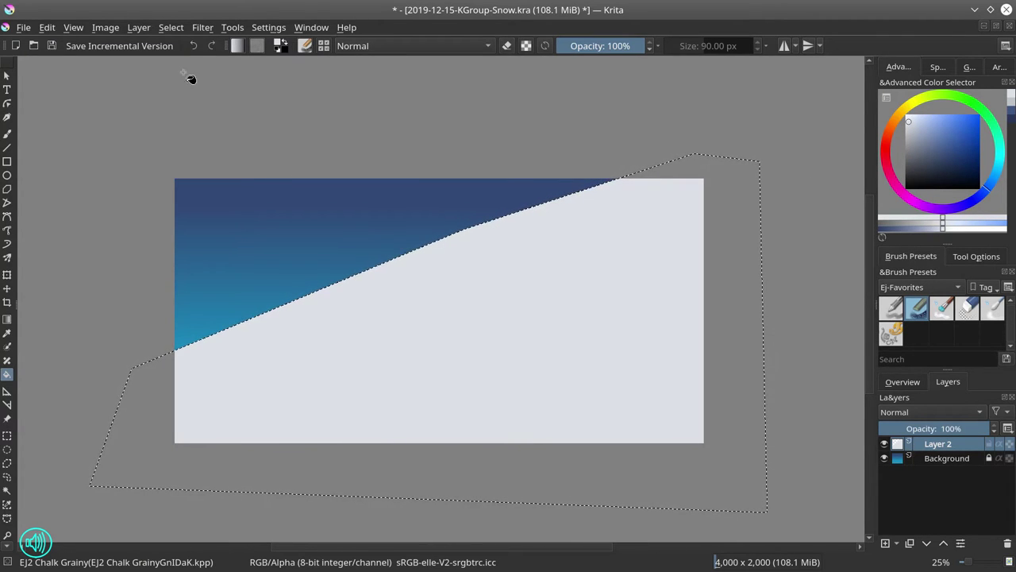
{"action": "left_click", "coordinate": [171, 27]}
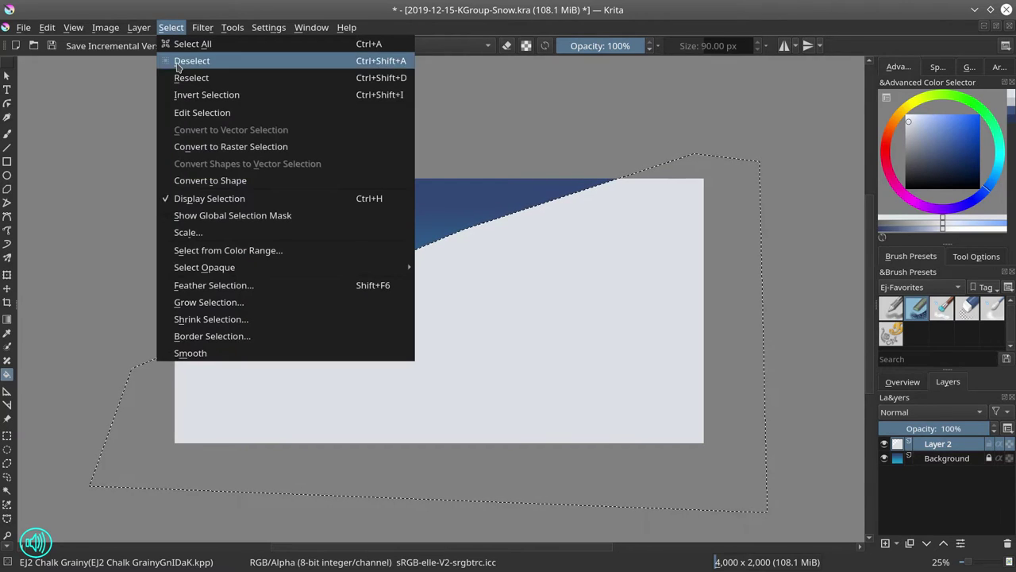
{"action": "left_click", "coordinate": [182, 62]}
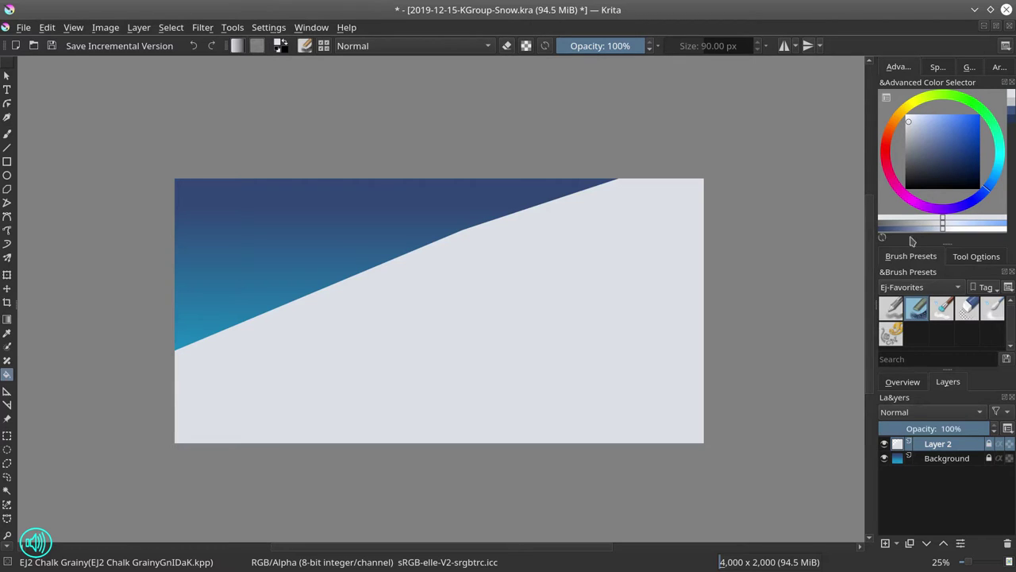
Add a new layer and paint subtle snow texture over the slope with the EJ7-Shapes Mecha brush at 360 px.
{"action": "left_click", "coordinate": [890, 340]}
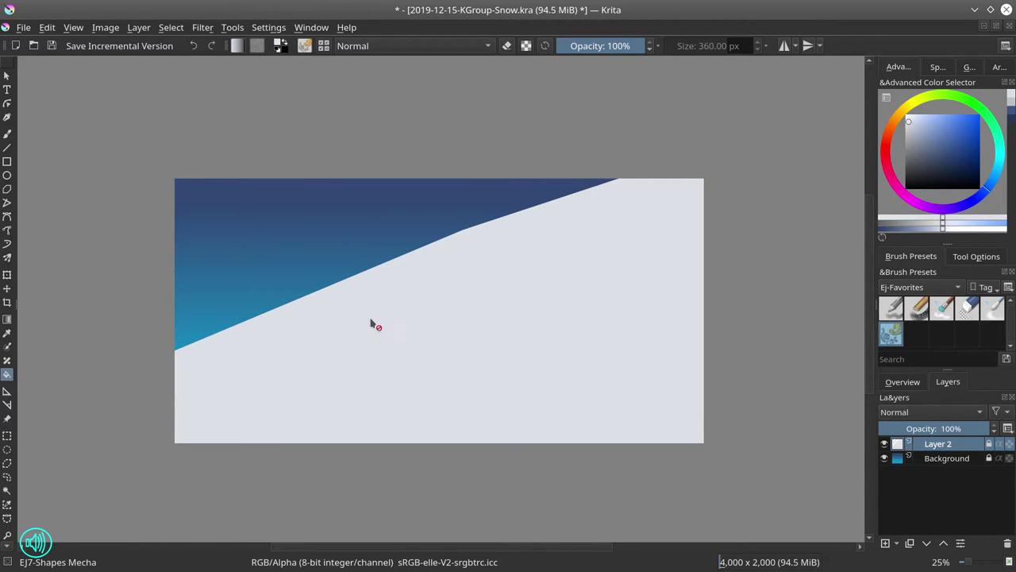
{"action": "left_click", "coordinate": [882, 539]}
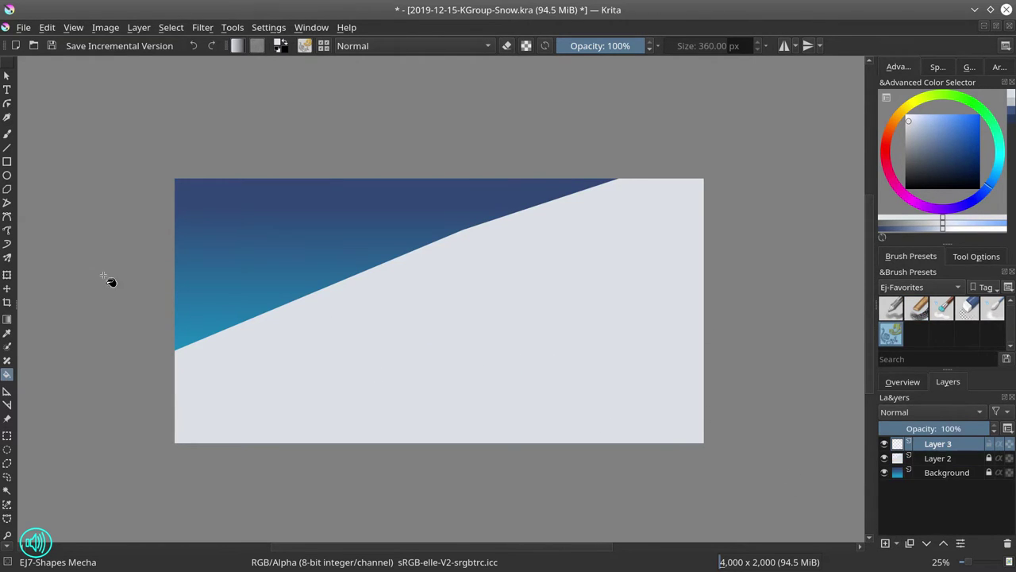
{"action": "left_click", "coordinate": [8, 134]}
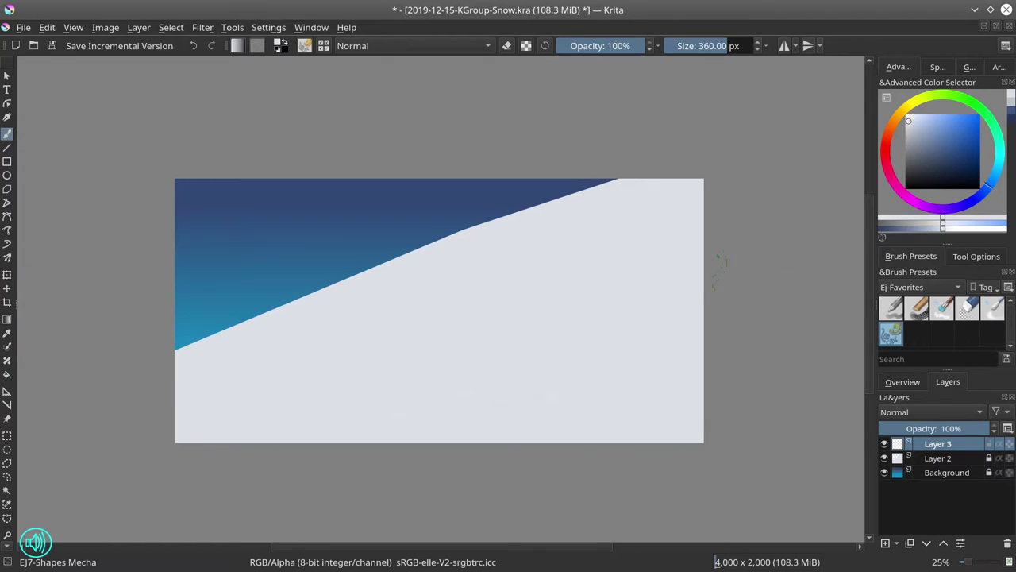
{"action": "left_click_drag", "start_coordinate": [440, 386], "coordinate": [483, 380]}
Soften the snow texture using the EJ3 Blender Textured Soft Copy brush at about 152 px, temporarily hiding Layer 2 and Background.
{"action": "left_click", "coordinate": [946, 312]}
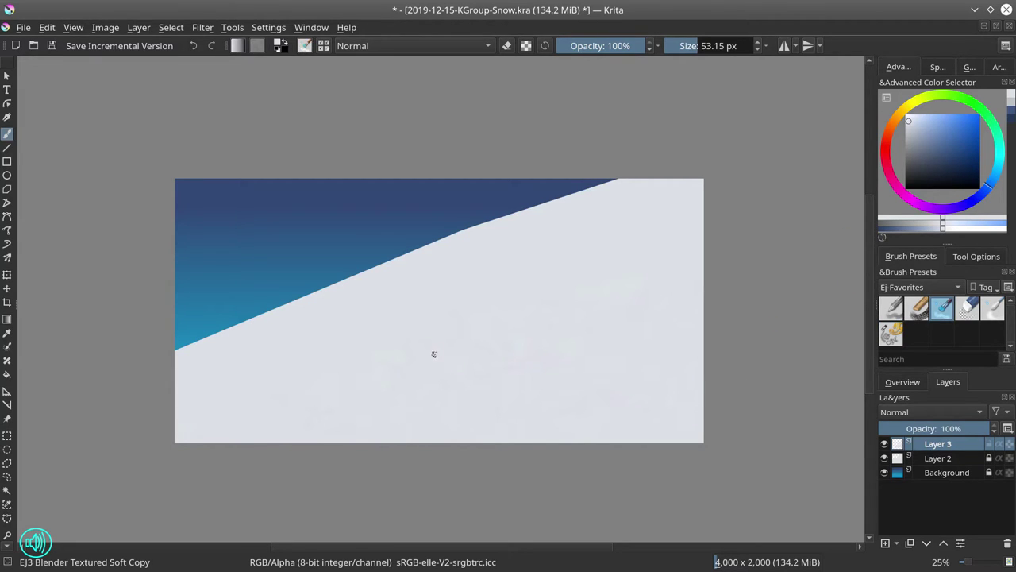
{"action": "key", "text": "]"}
{"action": "key", "text": "]"}
{"action": "key", "text": "]"}
{"action": "key", "text": "]"}
{"action": "key", "text": "]"}
{"action": "key", "text": "]"}
{"action": "key", "text": "]"}
{"action": "key", "text": "]"}
{"action": "key", "text": "]"}
{"action": "key", "text": "]"}
{"action": "key", "text": "]"}
{"action": "key", "text": "]"}
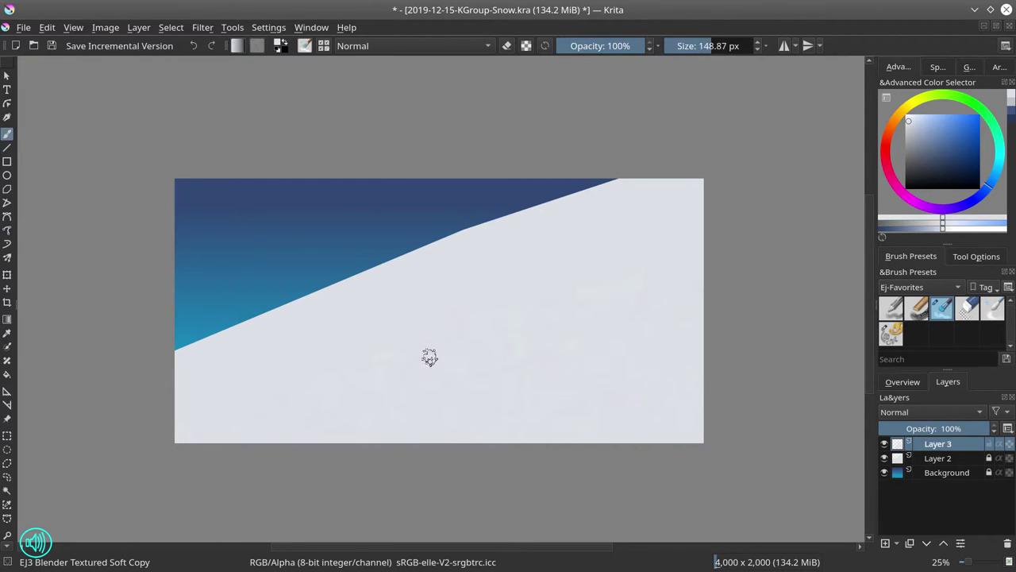
{"action": "key", "text": "]"}
{"action": "left_click", "coordinate": [884, 458]}
{"action": "left_click", "coordinate": [883, 471]}
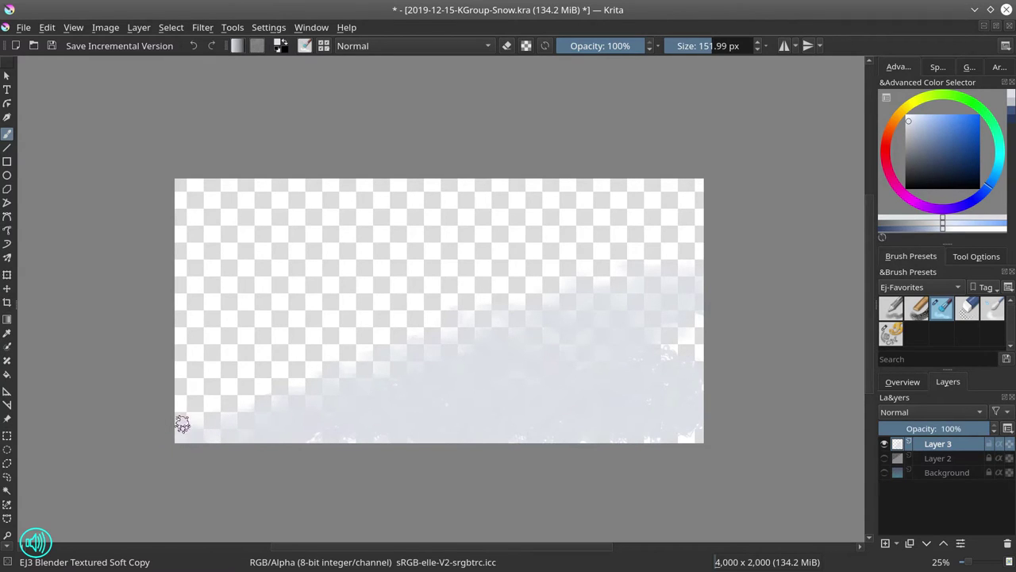
{"action": "mouse_move", "coordinate": [182, 423]}
{"action": "left_mouse_down"}
{"action": "mouse_move", "coordinate": [369, 435]}
{"action": "mouse_move", "coordinate": [314, 431]}
{"action": "mouse_move", "coordinate": [359, 419]}
{"action": "left_mouse_up"}
{"action": "left_click", "coordinate": [884, 458]}
{"action": "left_click", "coordinate": [885, 472]}
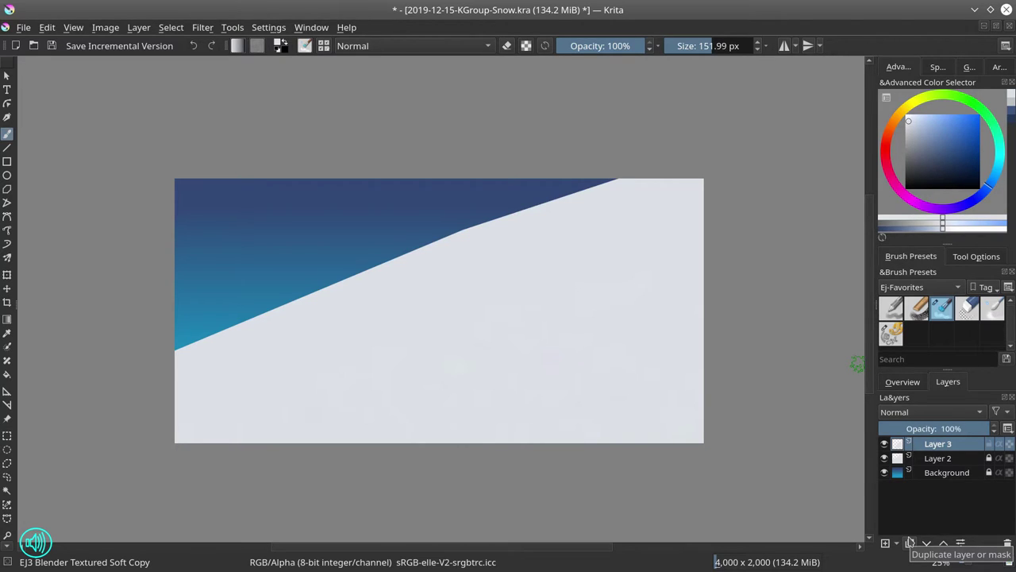
On a new layer, sketch a small figure's torso and legs in near-black on the slope with the EJ1 Basic-Flow Opacity brush.
{"action": "left_click", "coordinate": [895, 309]}
{"action": "left_click", "coordinate": [916, 178]}
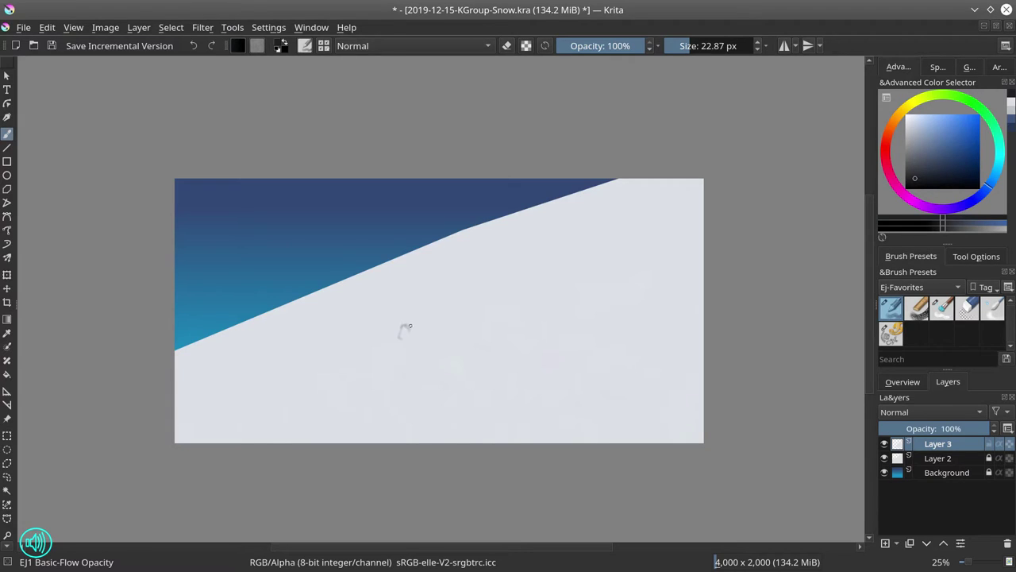
{"action": "left_click_drag", "start_coordinate": [411, 326], "coordinate": [411, 337]}
{"action": "left_click", "coordinate": [885, 543]}
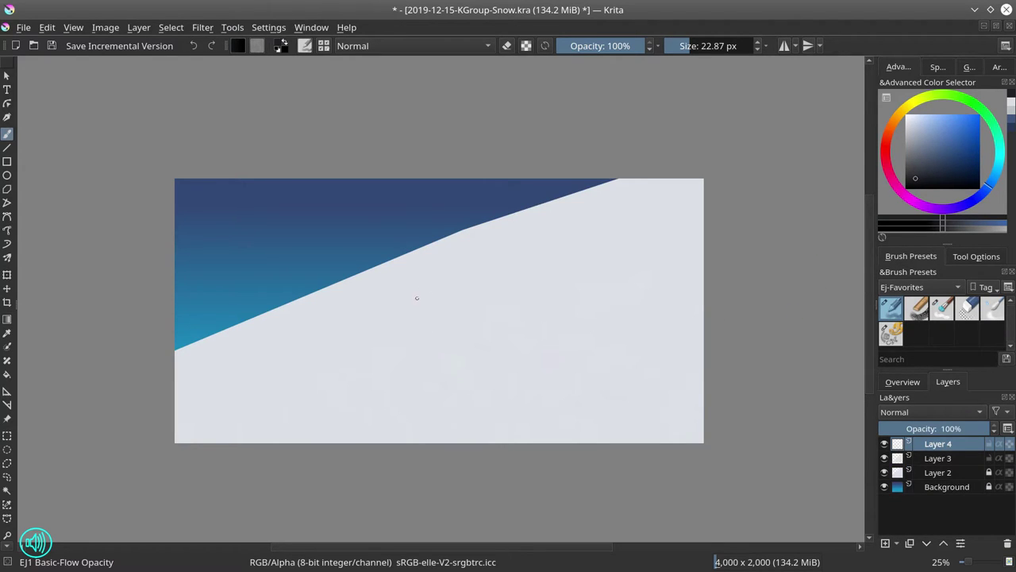
{"action": "left_click_drag", "start_coordinate": [424, 348], "coordinate": [498, 254]}
{"action": "mouse_move", "coordinate": [449, 320]}
{"action": "left_mouse_down"}
{"action": "mouse_move", "coordinate": [376, 315]}
{"action": "mouse_move", "coordinate": [365, 354]}
{"action": "mouse_move", "coordinate": [382, 349]}
{"action": "mouse_move", "coordinate": [406, 374]}
{"action": "mouse_move", "coordinate": [389, 350]}
{"action": "mouse_move", "coordinate": [402, 363]}
{"action": "mouse_move", "coordinate": [359, 345]}
{"action": "mouse_move", "coordinate": [370, 353]}
{"action": "mouse_move", "coordinate": [363, 363]}
{"action": "mouse_move", "coordinate": [361, 349]}
{"action": "mouse_move", "coordinate": [363, 427]}
{"action": "mouse_move", "coordinate": [368, 359]}
{"action": "mouse_move", "coordinate": [368, 416]}
{"action": "left_mouse_up"}
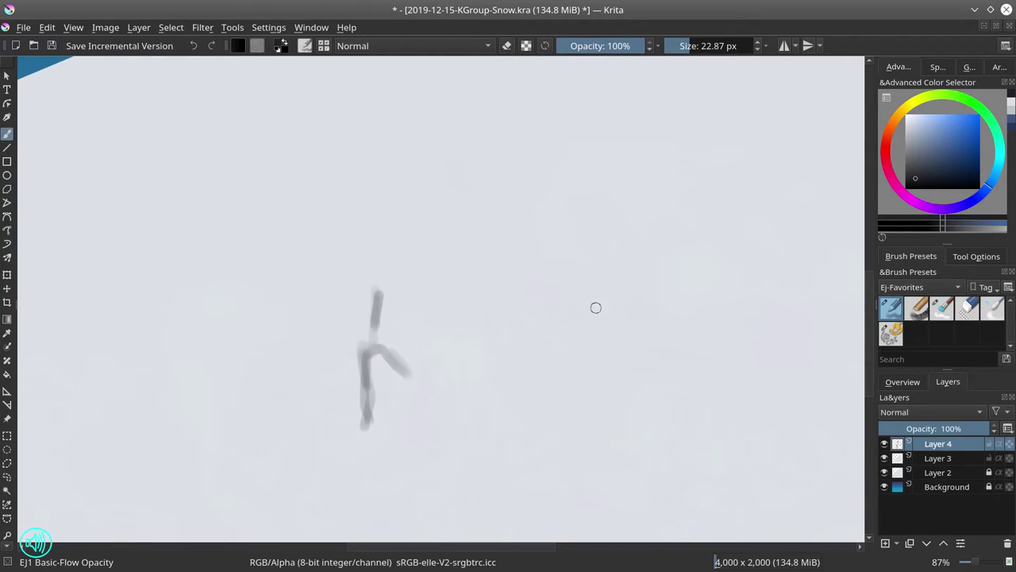
Check the figure in a mirrored view, restore the normal view, and extend the lower part of its front leg.
{"action": "left_click", "coordinate": [907, 383]}
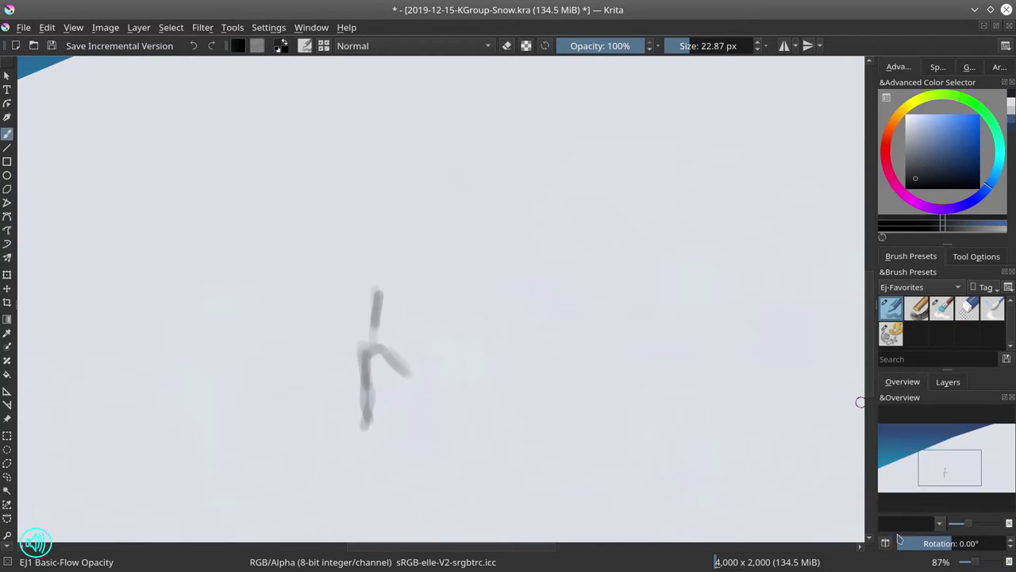
{"action": "left_click", "coordinate": [886, 543]}
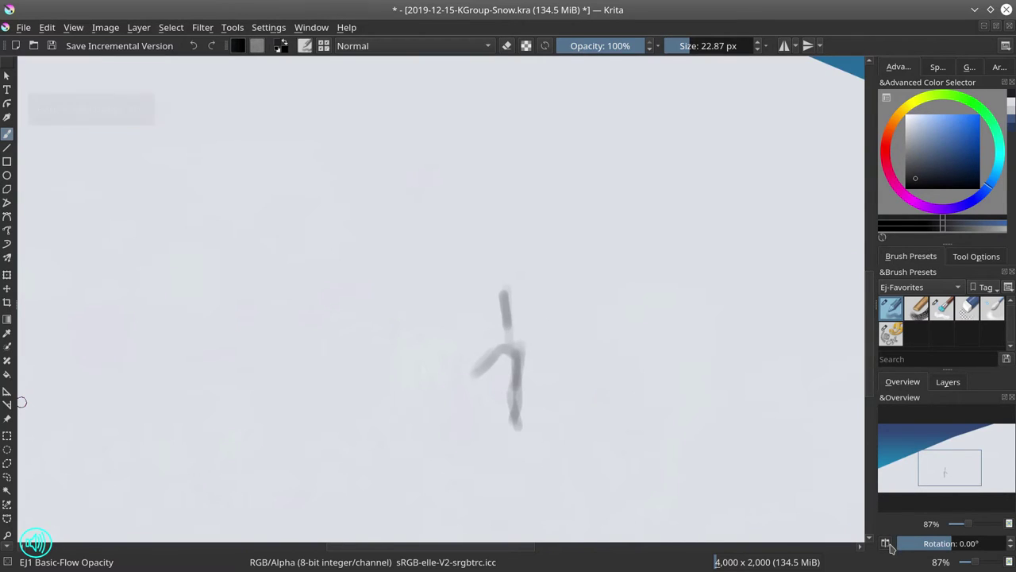
{"action": "left_click", "coordinate": [886, 543]}
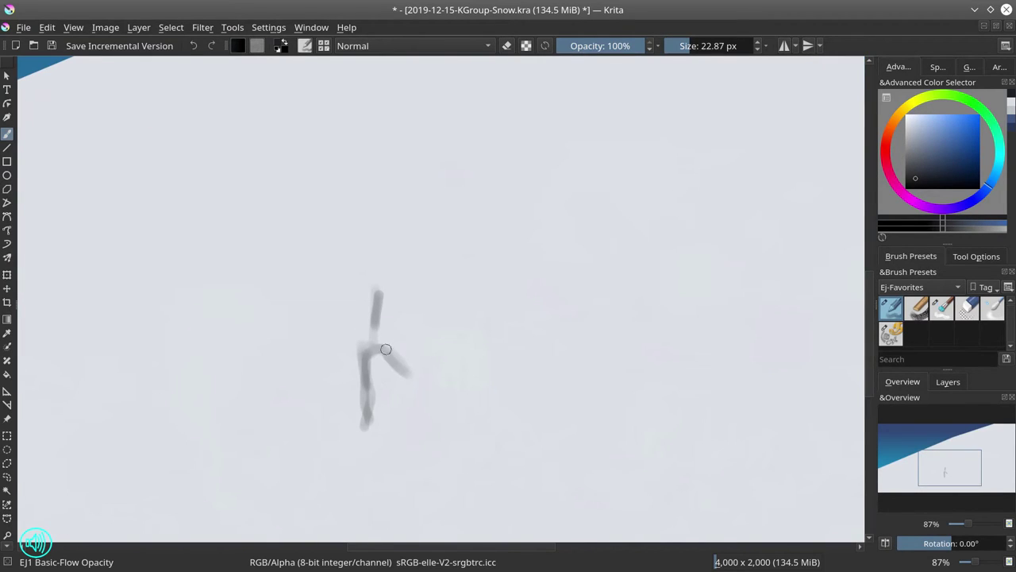
{"action": "left_click_drag", "start_coordinate": [411, 378], "coordinate": [413, 392]}
{"action": "mouse_move", "coordinate": [367, 339]}
{"action": "left_mouse_down"}
{"action": "mouse_move", "coordinate": [376, 282]}
{"action": "mouse_move", "coordinate": [382, 306]}
{"action": "mouse_move", "coordinate": [409, 322]}
{"action": "left_mouse_up"}
{"action": "mouse_move", "coordinate": [381, 300]}
{"action": "left_mouse_down"}
{"action": "mouse_move", "coordinate": [408, 326]}
{"action": "mouse_move", "coordinate": [404, 314]}
{"action": "mouse_move", "coordinate": [418, 294]}
{"action": "left_mouse_up"}
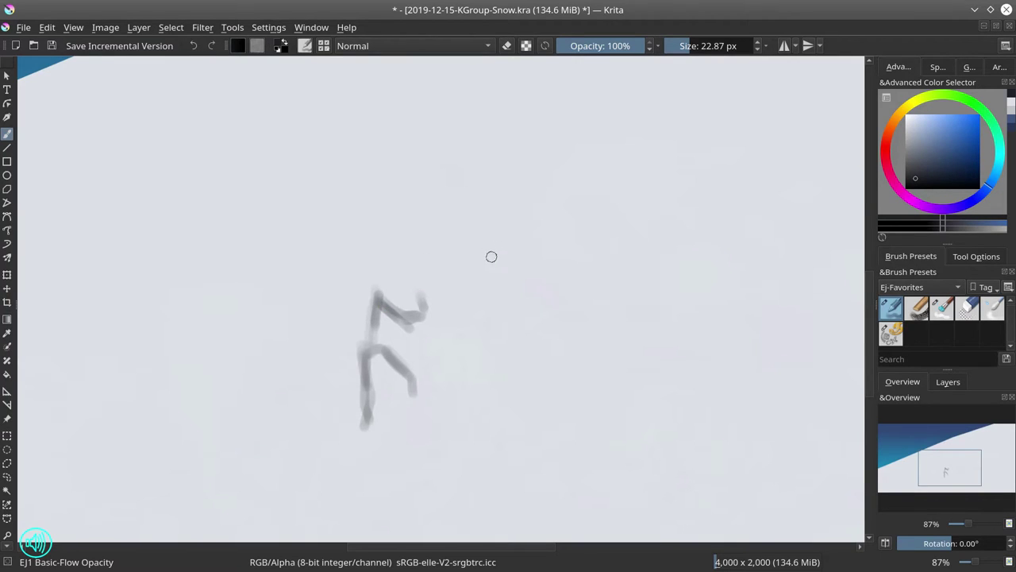
{"action": "key", "text": "ctrl+z"}
{"action": "key", "text": "ctrl+z"}
{"action": "key", "text": "ctrl+z"}
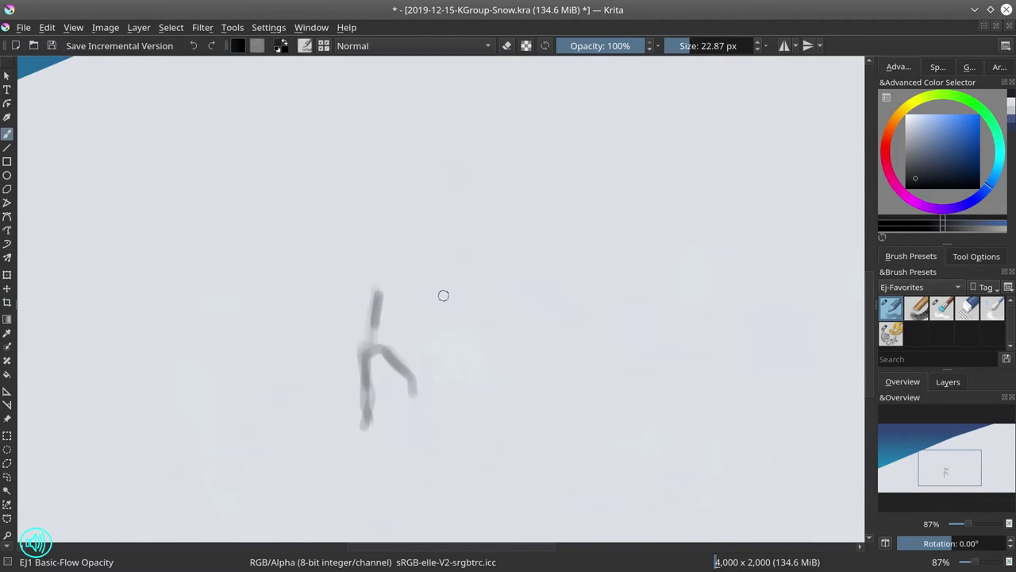
Sketch the figure's head, bent arm and first walking pole, and reinforce the torso and front leg.
{"action": "left_click_drag", "start_coordinate": [377, 297], "coordinate": [406, 322]}
{"action": "mouse_move", "coordinate": [376, 287]}
{"action": "left_mouse_down"}
{"action": "mouse_move", "coordinate": [375, 267]}
{"action": "mouse_move", "coordinate": [390, 265]}
{"action": "mouse_move", "coordinate": [398, 286]}
{"action": "mouse_move", "coordinate": [389, 289]}
{"action": "left_mouse_up"}
{"action": "mouse_move", "coordinate": [404, 322]}
{"action": "left_mouse_down"}
{"action": "mouse_move", "coordinate": [410, 303]}
{"action": "mouse_move", "coordinate": [401, 397]}
{"action": "left_mouse_up"}
{"action": "mouse_move", "coordinate": [372, 302]}
{"action": "left_mouse_down"}
{"action": "mouse_move", "coordinate": [372, 344]}
{"action": "mouse_move", "coordinate": [389, 311]}
{"action": "mouse_move", "coordinate": [380, 296]}
{"action": "mouse_move", "coordinate": [391, 339]}
{"action": "mouse_move", "coordinate": [366, 335]}
{"action": "mouse_move", "coordinate": [382, 352]}
{"action": "mouse_move", "coordinate": [387, 343]}
{"action": "mouse_move", "coordinate": [391, 411]}
{"action": "left_mouse_up"}
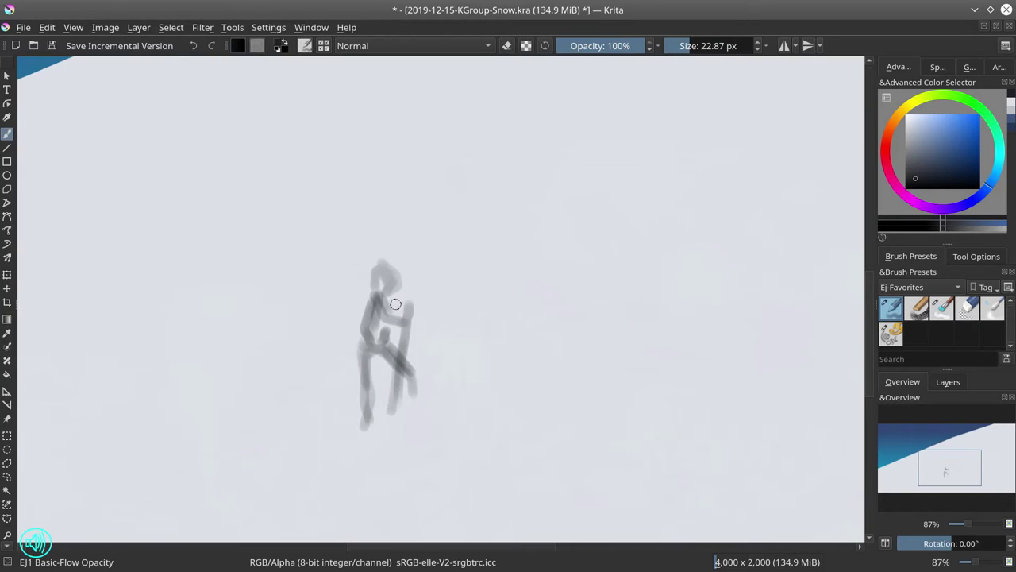
Add the figure's other arm holding a raised second pole, and draw a backpack behind the torso.
{"action": "mouse_move", "coordinate": [378, 299]}
{"action": "left_mouse_down"}
{"action": "mouse_move", "coordinate": [415, 315]}
{"action": "mouse_move", "coordinate": [379, 299]}
{"action": "mouse_move", "coordinate": [401, 310]}
{"action": "mouse_move", "coordinate": [425, 303]}
{"action": "mouse_move", "coordinate": [423, 269]}
{"action": "mouse_move", "coordinate": [429, 341]}
{"action": "left_mouse_up"}
{"action": "left_click_drag", "start_coordinate": [421, 255], "coordinate": [431, 346]}
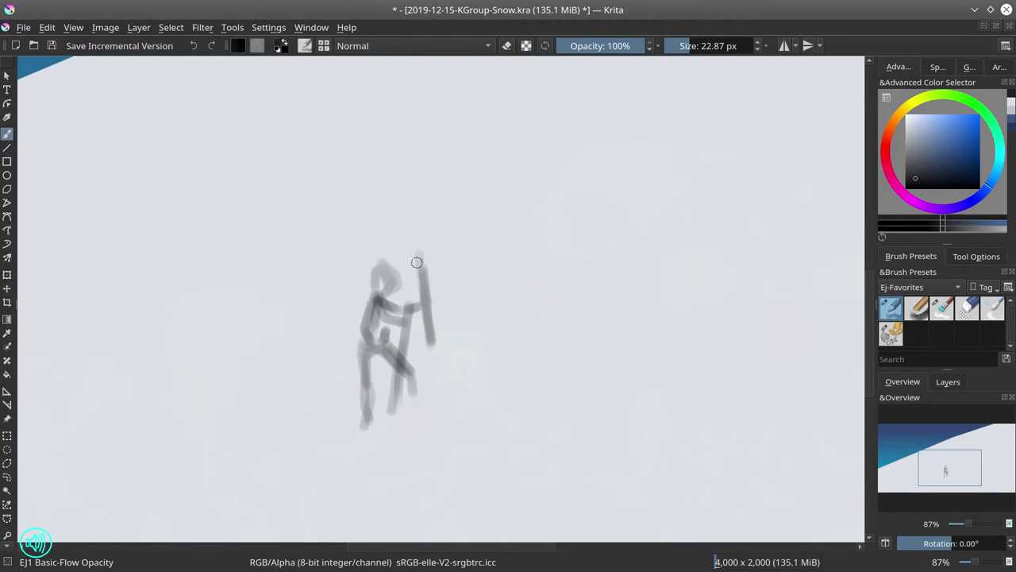
{"action": "mouse_move", "coordinate": [375, 298]}
{"action": "left_mouse_down"}
{"action": "mouse_move", "coordinate": [354, 297]}
{"action": "mouse_move", "coordinate": [348, 340]}
{"action": "left_mouse_up"}
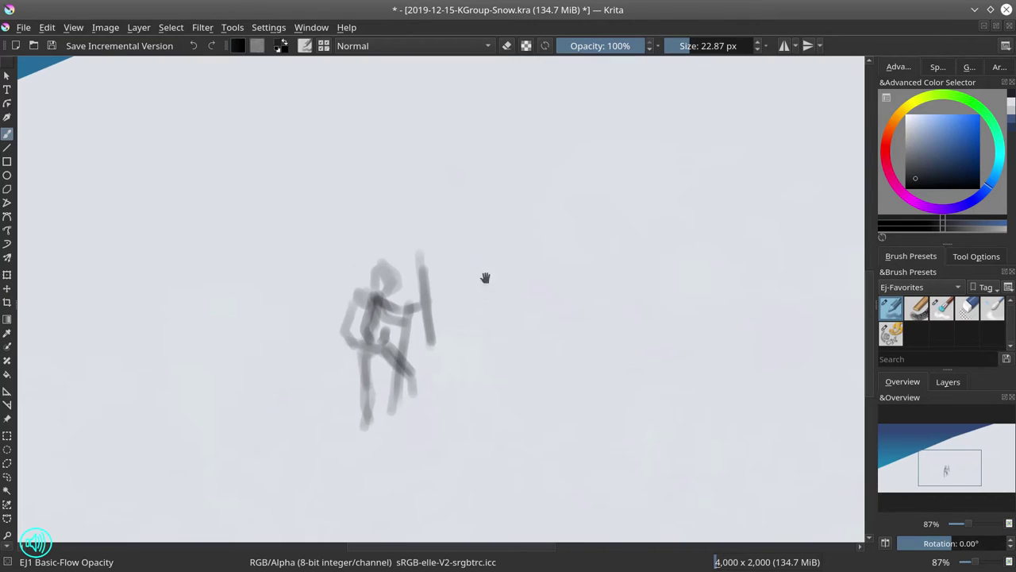
Paint the hiker's rear foot and a first line of footprints behind it in muted dark blue-grey.
{"action": "left_click_drag", "start_coordinate": [494, 280], "coordinate": [483, 365]}
{"action": "left_click_drag", "start_coordinate": [501, 285], "coordinate": [505, 311]}
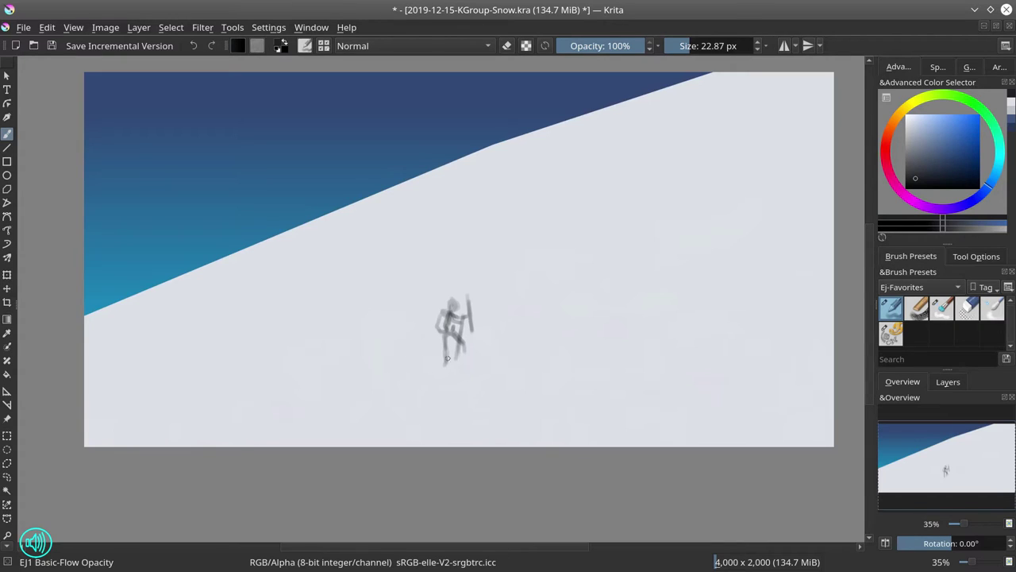
{"action": "left_click", "coordinate": [926, 160]}
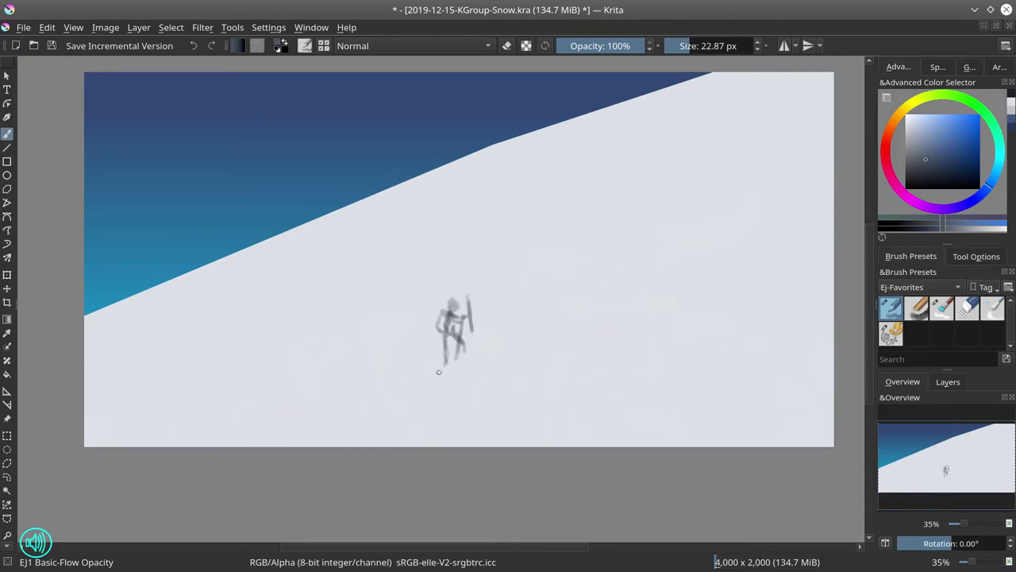
{"action": "left_click_drag", "start_coordinate": [434, 367], "coordinate": [448, 364]}
{"action": "left_click_drag", "start_coordinate": [362, 417], "coordinate": [356, 420]}
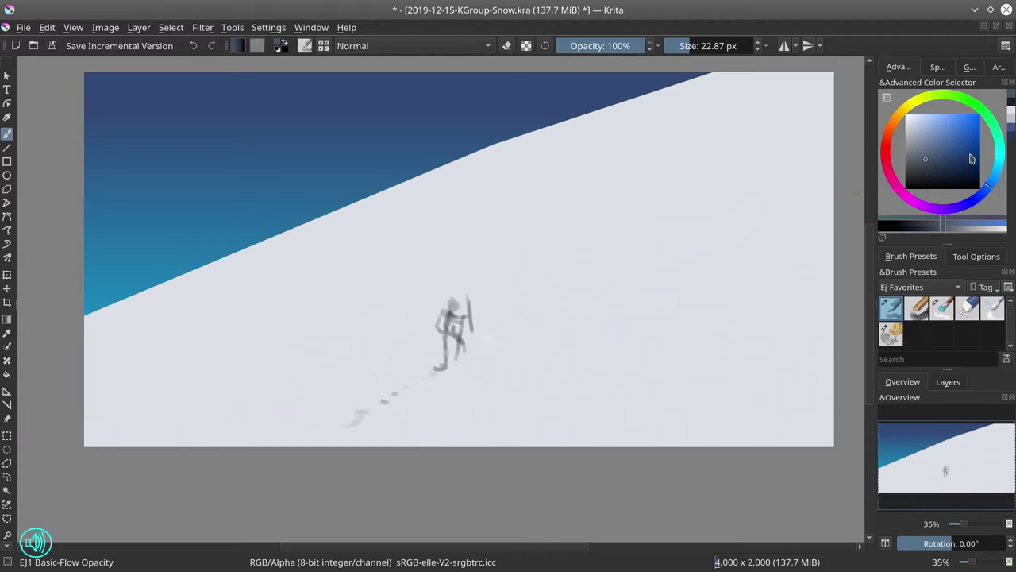
Reinforce the footprints in a slightly more saturated blue and extend the trail down to the canvas's lower edge.
{"action": "left_click", "coordinate": [941, 157]}
{"action": "left_click_drag", "start_coordinate": [388, 401], "coordinate": [410, 387]}
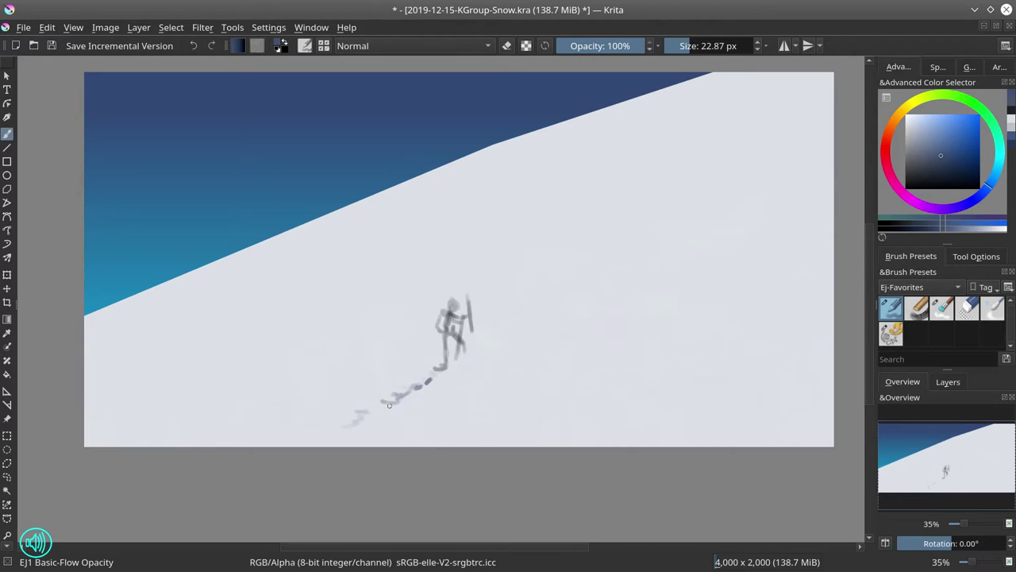
{"action": "left_click_drag", "start_coordinate": [371, 416], "coordinate": [376, 414]}
{"action": "left_click_drag", "start_coordinate": [298, 445], "coordinate": [290, 446]}
Color the hiker's torso and forward arm red as a jacket, using a 31.37 px brush.
{"action": "left_click", "coordinate": [885, 147]}
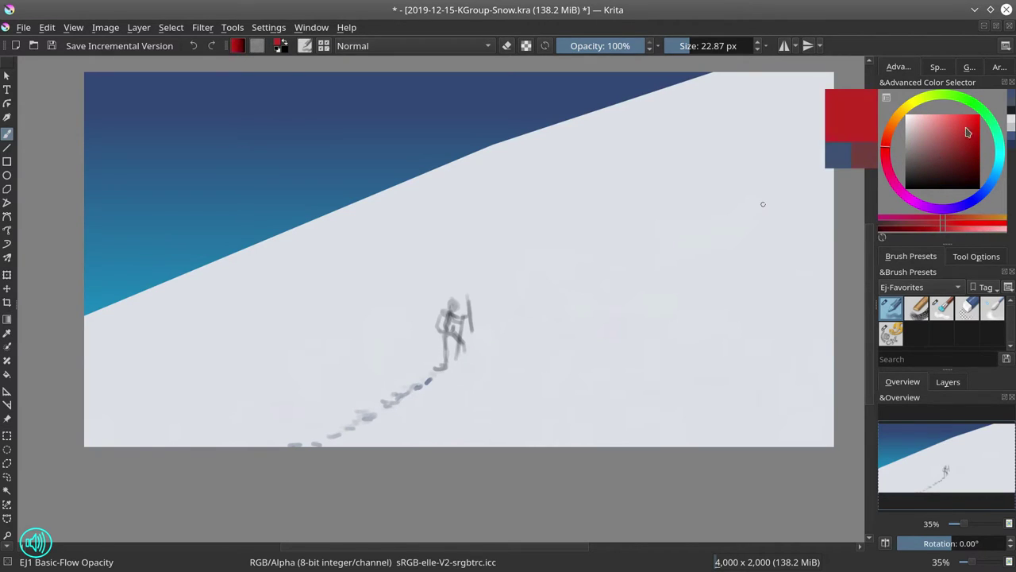
{"action": "left_click", "coordinate": [971, 137]}
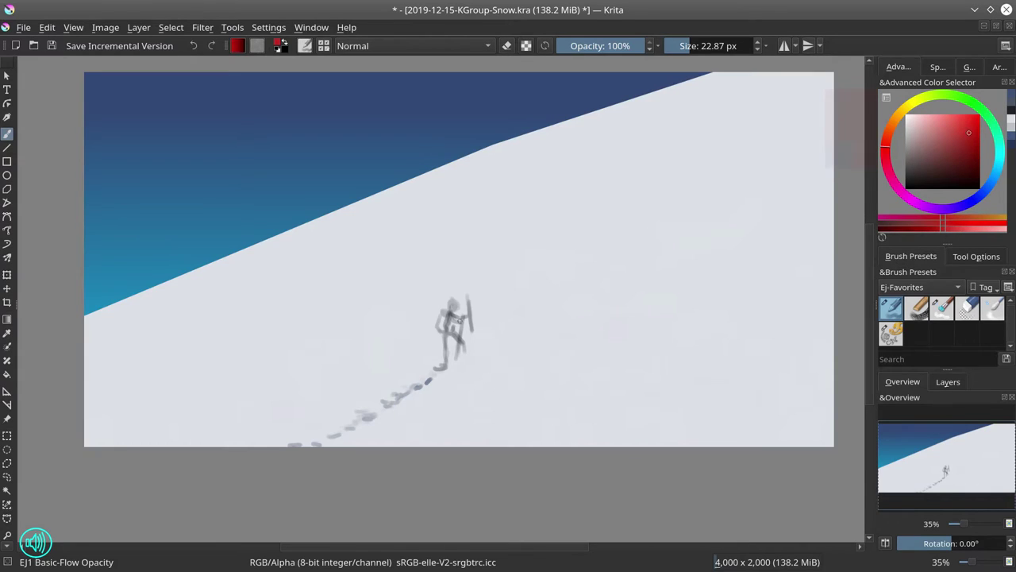
{"action": "mouse_move", "coordinate": [446, 314]}
{"action": "left_mouse_down", "text": "shift"}
{"action": "mouse_move", "coordinate": [450, 330]}
{"action": "mouse_move", "coordinate": [469, 317]}
{"action": "left_mouse_up", "text": "shift"}
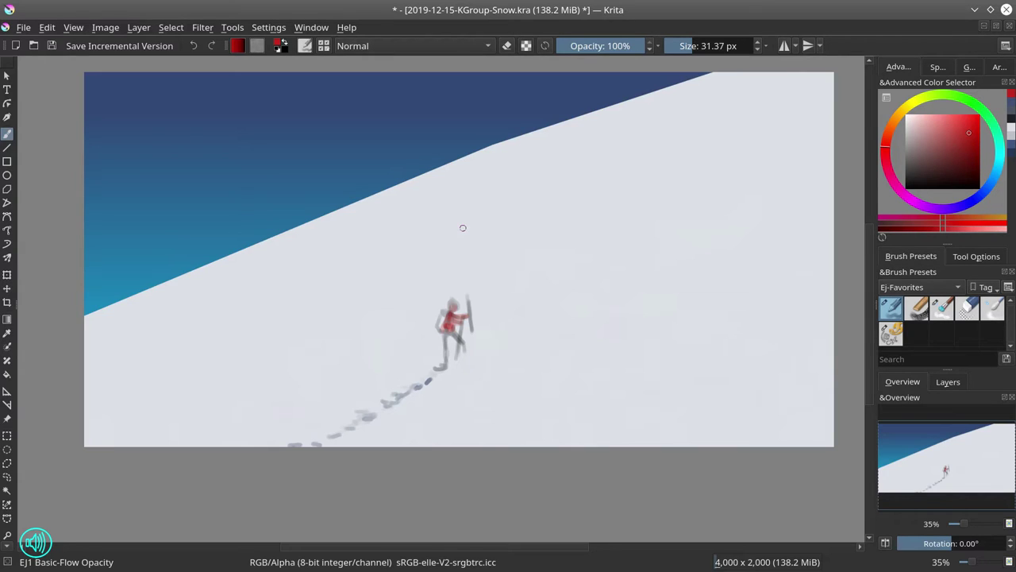
Paint the hiker's legs in dark reddish grey and the backpack in brownish grey.
{"action": "left_click_drag", "start_coordinate": [930, 166], "coordinate": [921, 161]}
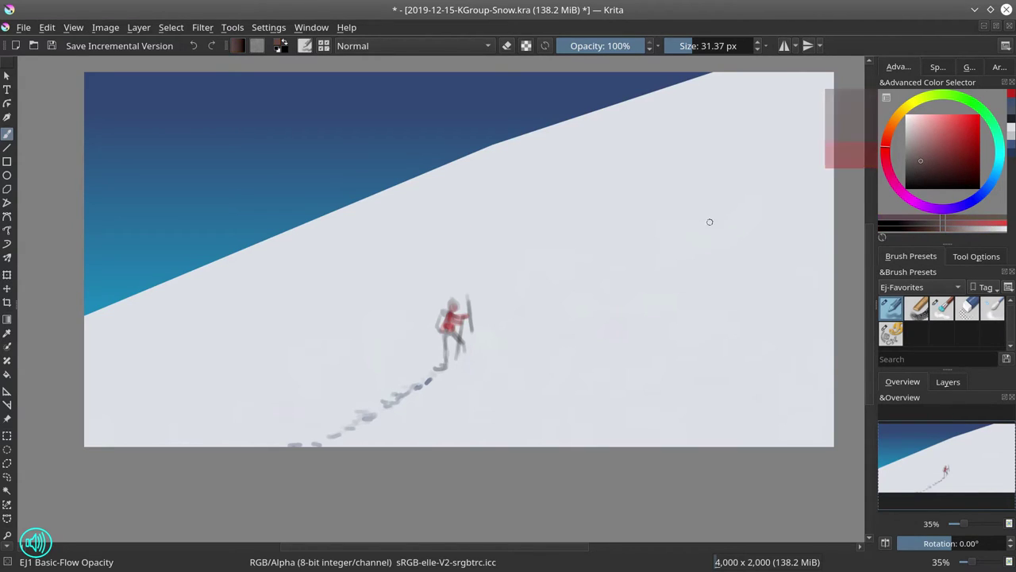
{"action": "left_click_drag", "start_coordinate": [445, 334], "coordinate": [449, 361]}
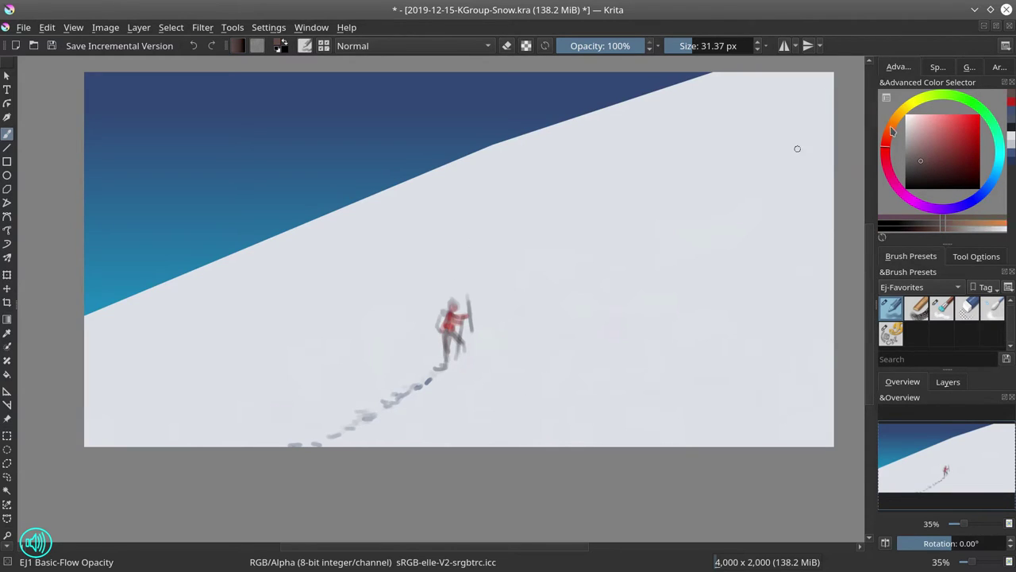
{"action": "left_click", "coordinate": [894, 123]}
{"action": "left_click_drag", "start_coordinate": [443, 310], "coordinate": [450, 317]}
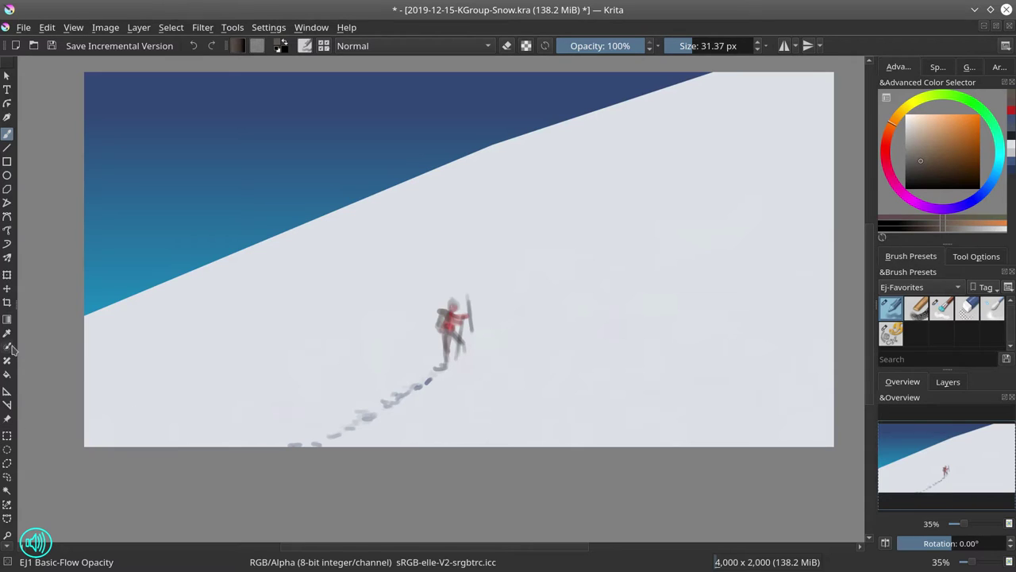
Move the hiker and footprints up and to the right, and extend the trail in muted blue to the canvas's lower edge.
{"action": "left_click", "coordinate": [7, 289]}
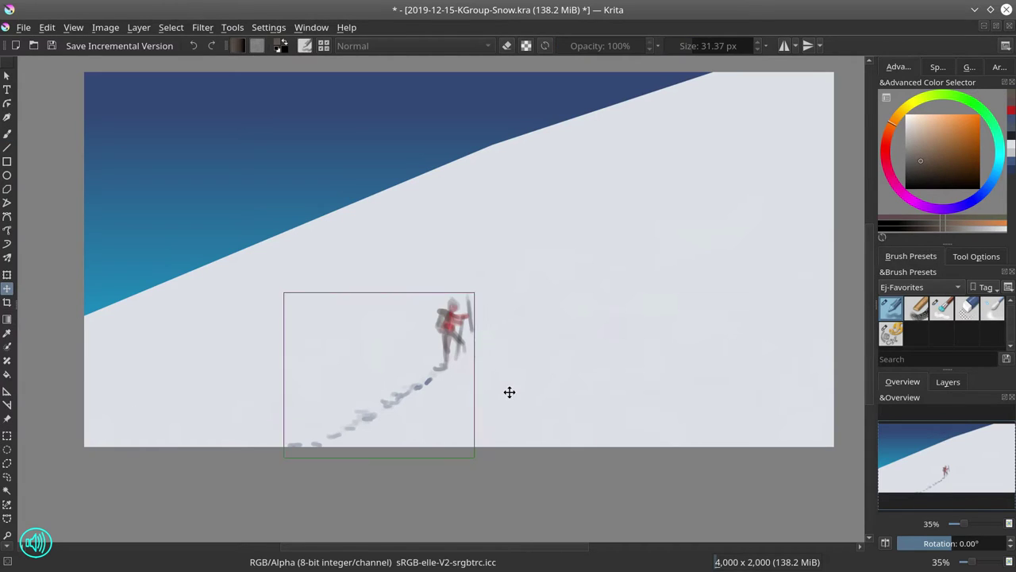
{"action": "left_click_drag", "start_coordinate": [508, 390], "coordinate": [589, 348]}
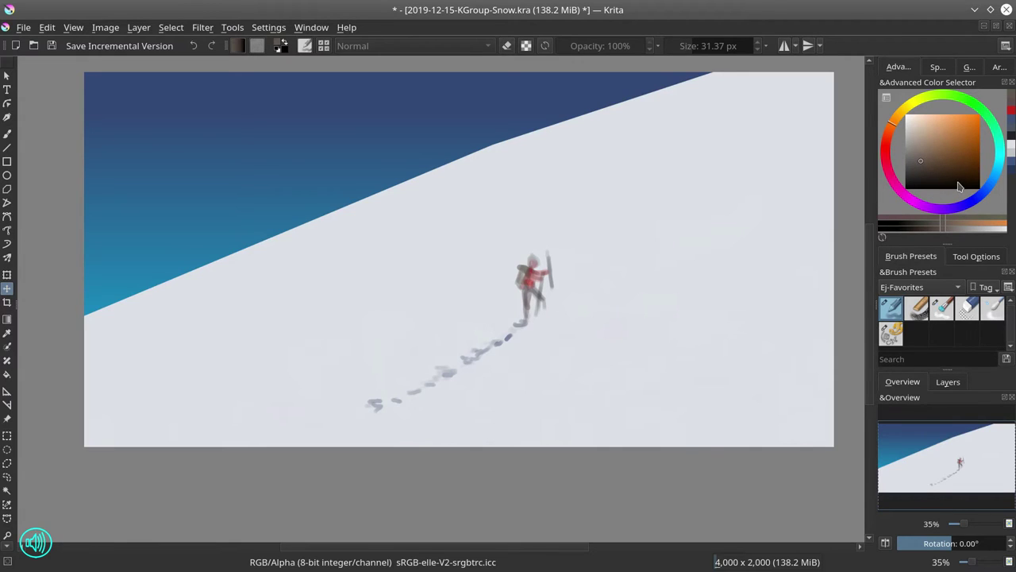
{"action": "left_click", "coordinate": [1000, 165]}
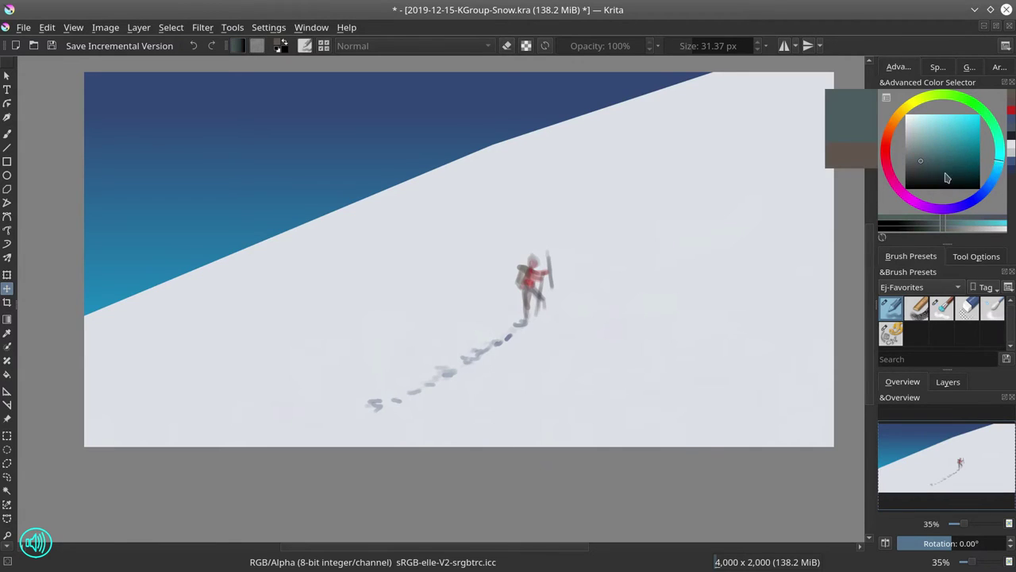
{"action": "left_click", "coordinate": [938, 165]}
{"action": "left_click", "coordinate": [999, 189]}
{"action": "left_click", "coordinate": [937, 155]}
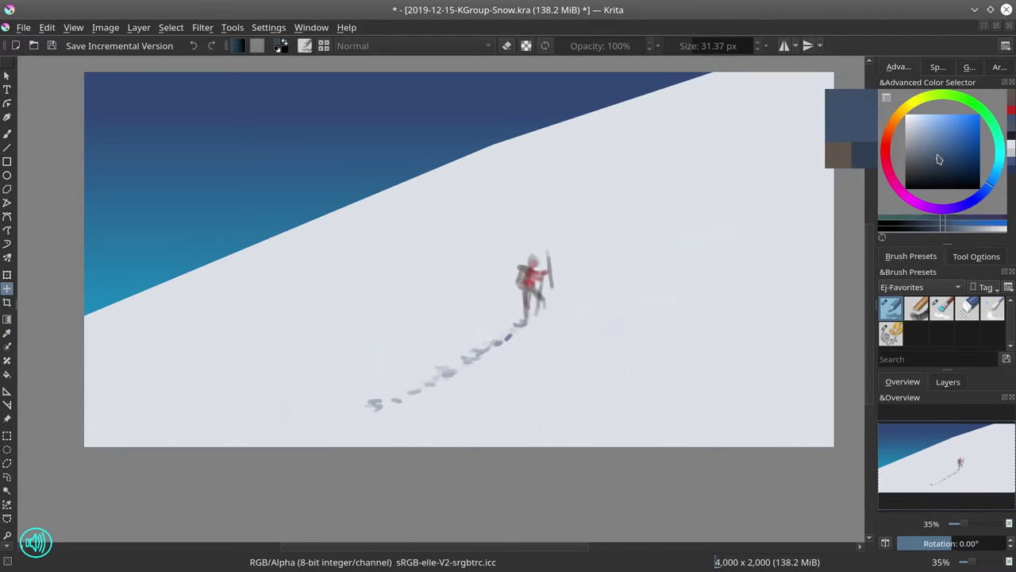
{"action": "left_click", "coordinate": [7, 132]}
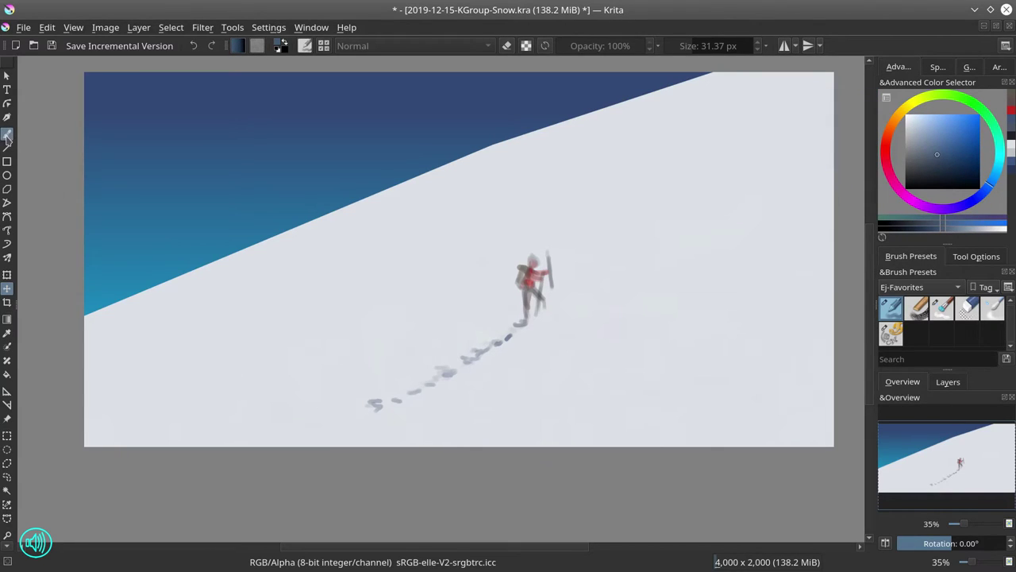
{"action": "mouse_move", "coordinate": [383, 403]}
{"action": "left_mouse_down"}
{"action": "mouse_move", "coordinate": [400, 401]}
{"action": "mouse_move", "coordinate": [361, 421]}
{"action": "left_mouse_up"}
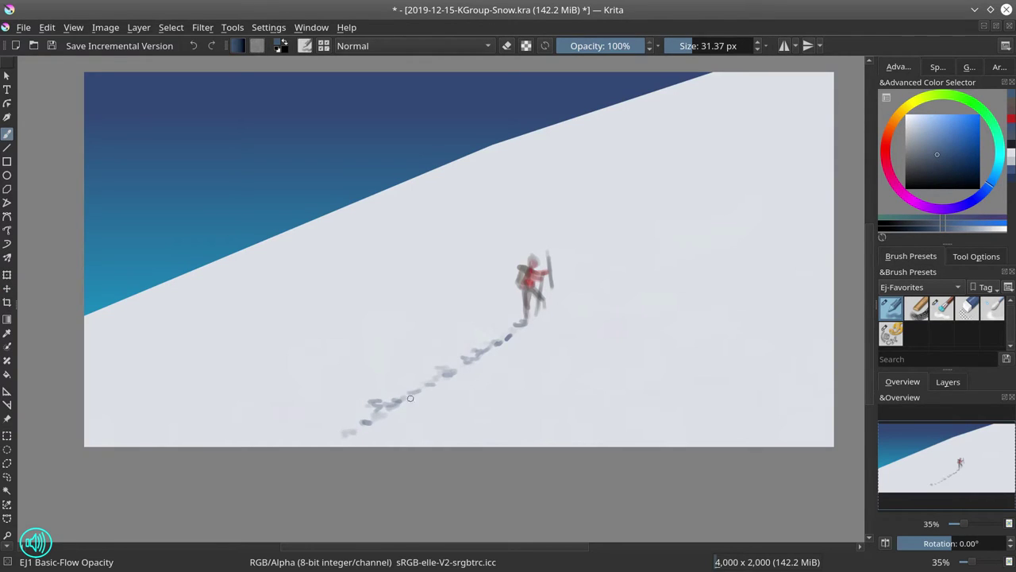
{"action": "left_click", "coordinate": [933, 159]}
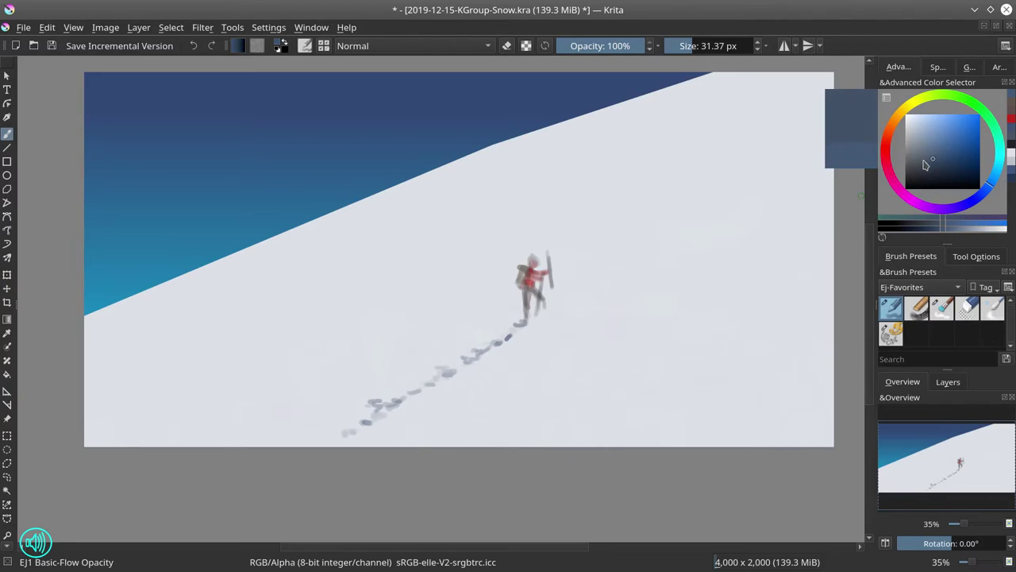
{"action": "left_click_drag", "start_coordinate": [355, 433], "coordinate": [328, 443]}
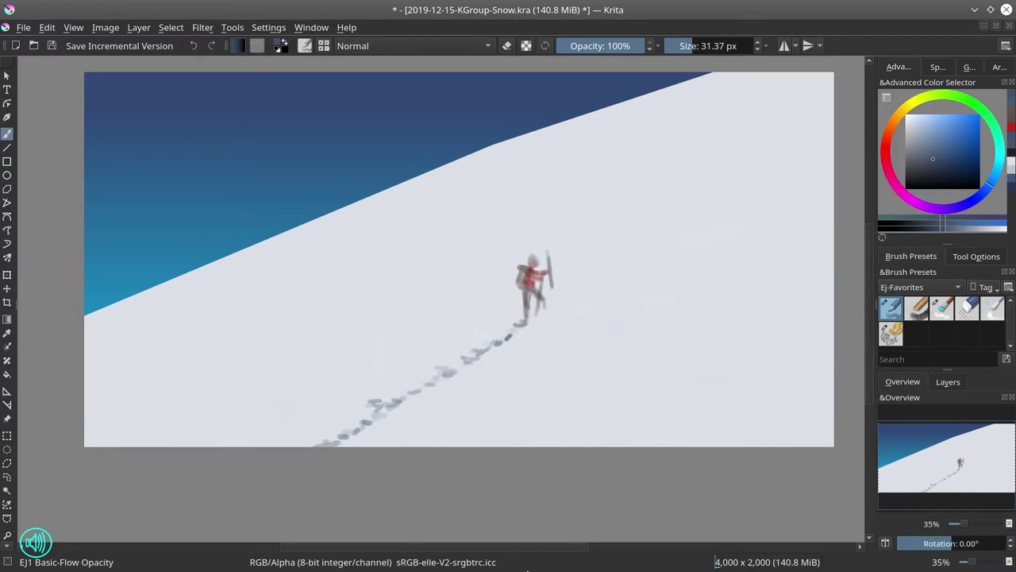
Unlock Layer 2 and soften the snow slope's edge against the sky with the EJ5 Blender Blur Copy brush at 31.18 px.
{"action": "left_click", "coordinate": [947, 386]}
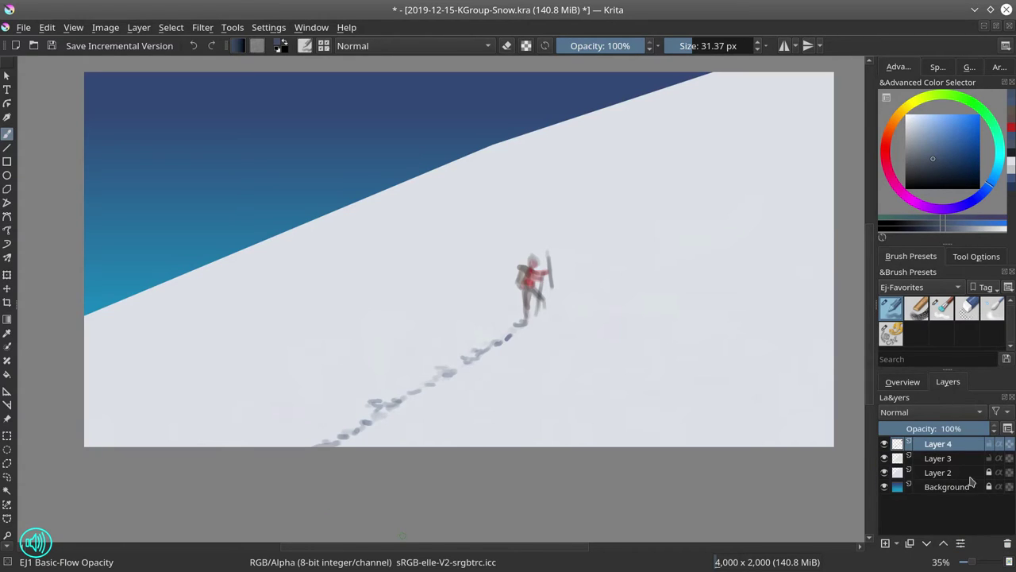
{"action": "left_click", "coordinate": [989, 473]}
{"action": "left_click", "coordinate": [993, 309]}
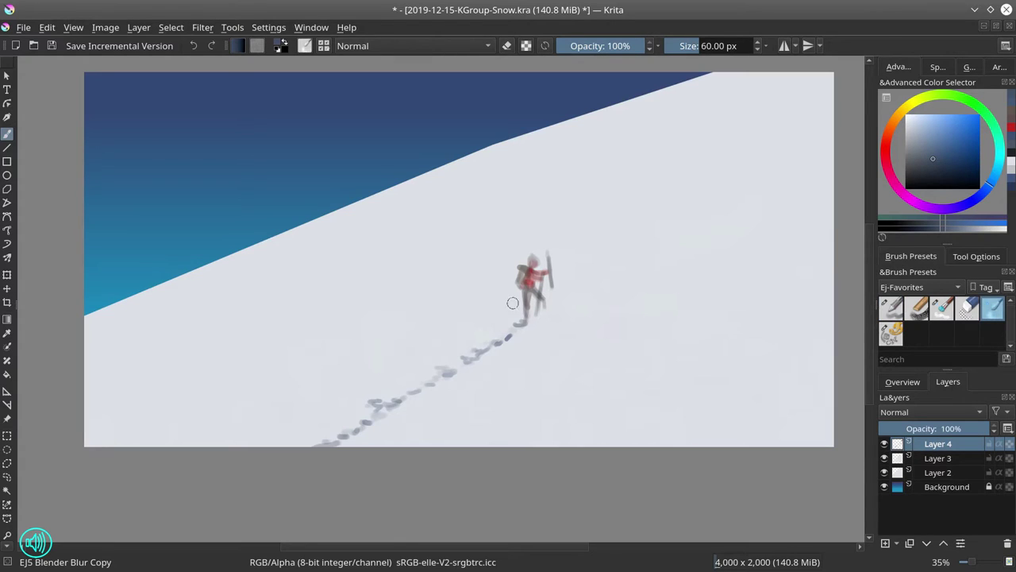
{"action": "left_click_drag", "start_coordinate": [93, 289], "coordinate": [80, 291]}
{"action": "key", "text": "bracketleft"}
{"action": "left_click", "coordinate": [962, 475]}
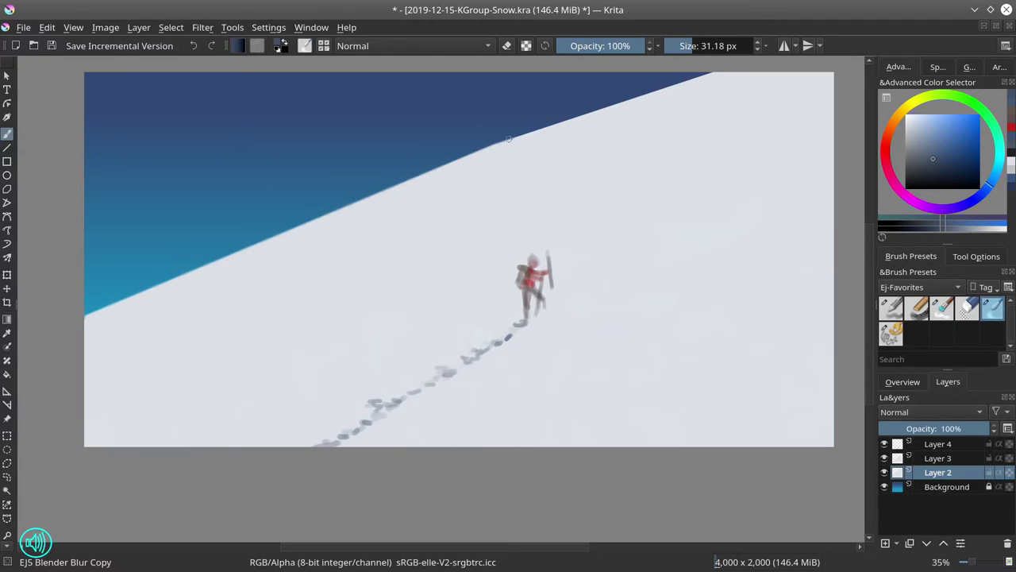
{"action": "left_click_drag", "start_coordinate": [563, 121], "coordinate": [567, 121]}
{"action": "left_click_drag", "start_coordinate": [492, 145], "coordinate": [483, 149]}
{"action": "left_click", "coordinate": [902, 382]}
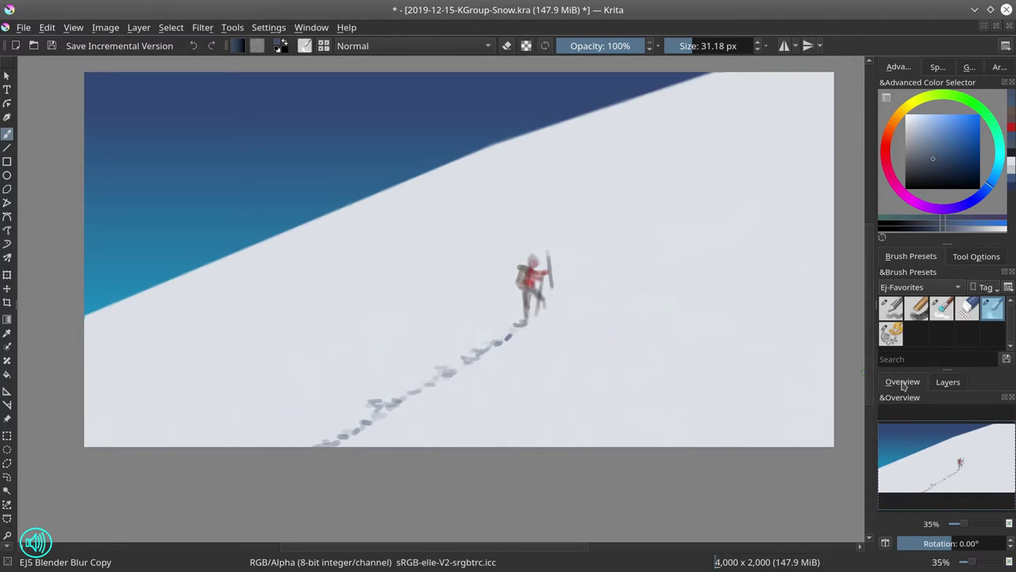
Add a new layer above Layer 4 with near-black as the paint color, and save the file.
{"action": "left_click", "coordinate": [942, 384]}
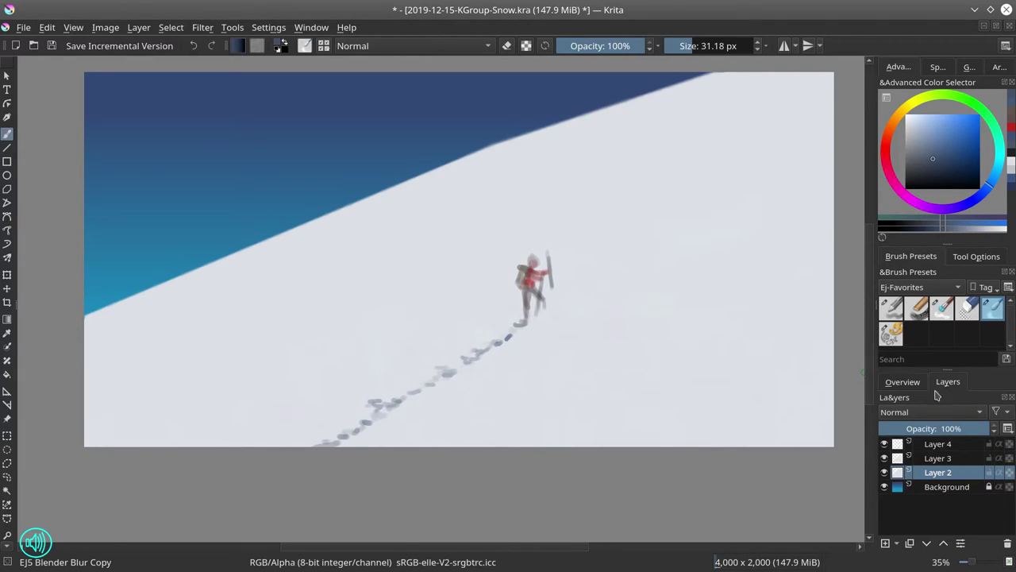
{"action": "left_click", "coordinate": [957, 447]}
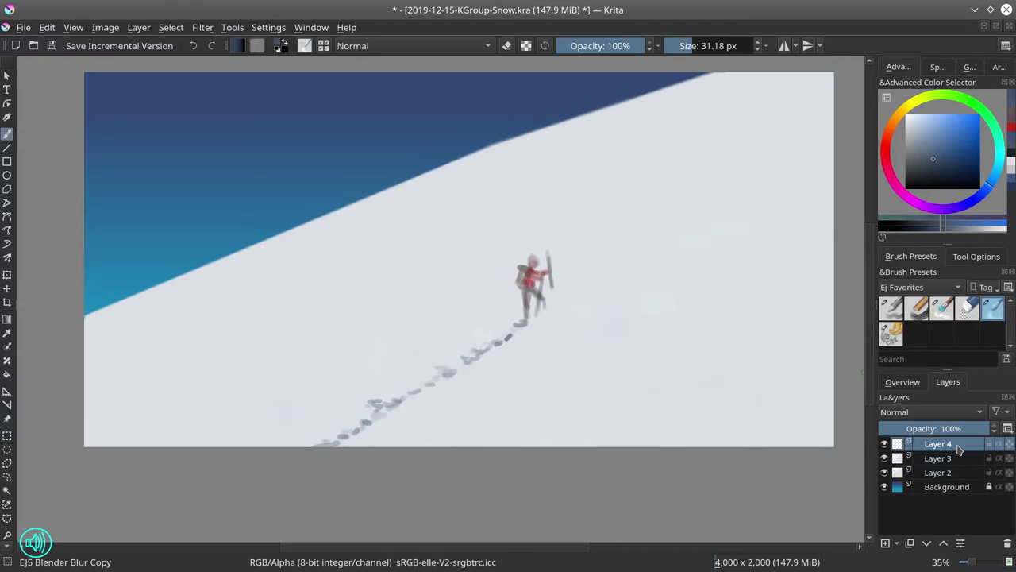
{"action": "left_click", "coordinate": [886, 543]}
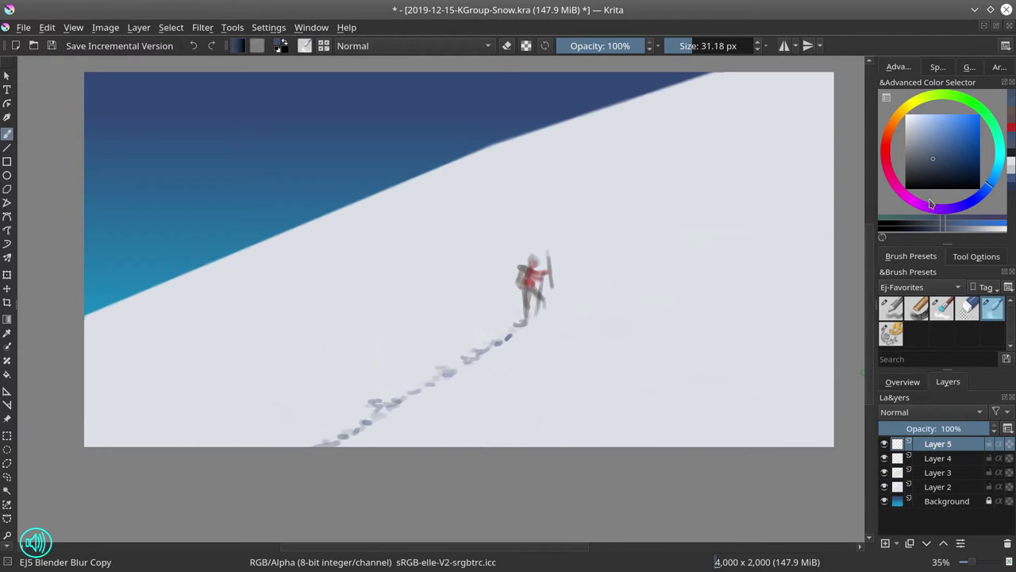
{"action": "left_click", "coordinate": [920, 181]}
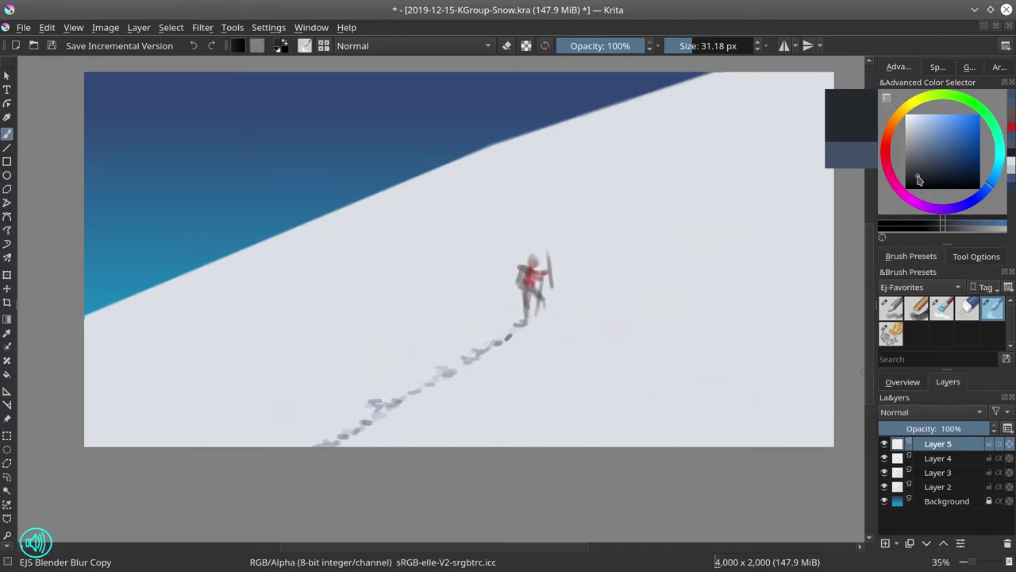
{"action": "left_click", "coordinate": [52, 46]}
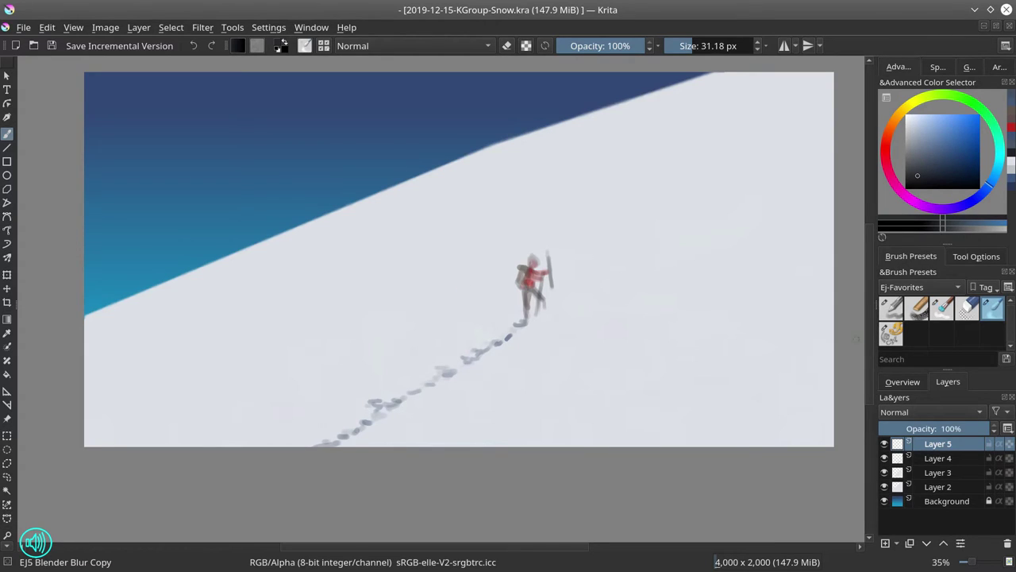
Set up the EJ1 Basic-Flow Opacity brush at 4.77 px and mirror the close-up view of the hiker.
{"action": "left_click", "coordinate": [893, 316]}
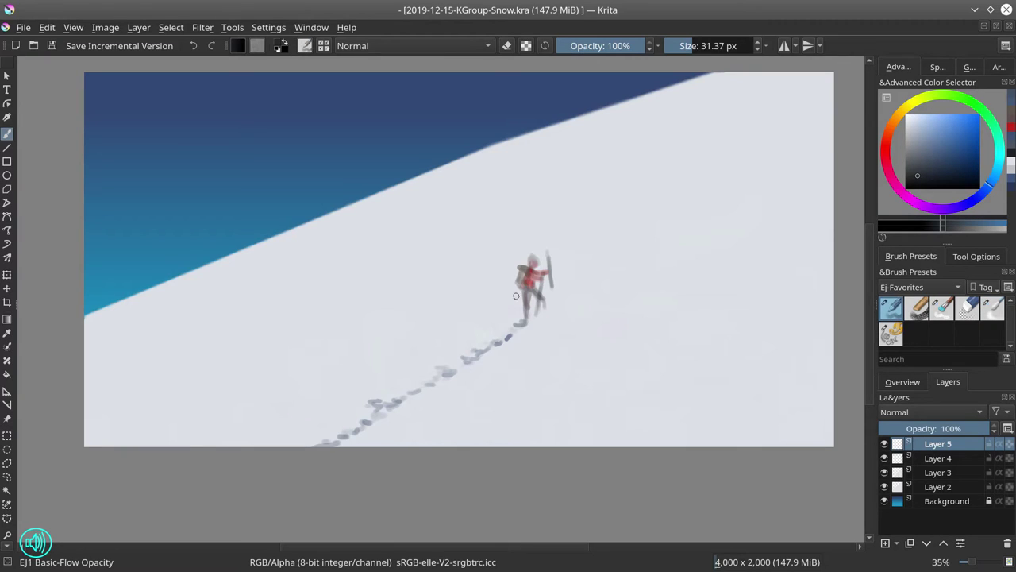
{"action": "left_click_drag", "start_coordinate": [536, 289], "coordinate": [528, 289], "text": "shift"}
{"action": "key", "text": "bracketleft"}
{"action": "key", "text": "bracketleft"}
{"action": "left_click_drag", "start_coordinate": [536, 320], "coordinate": [479, 377], "text": "ctrl"}
{"action": "left_click_drag", "start_coordinate": [454, 317], "coordinate": [455, 306], "text": "ctrl"}
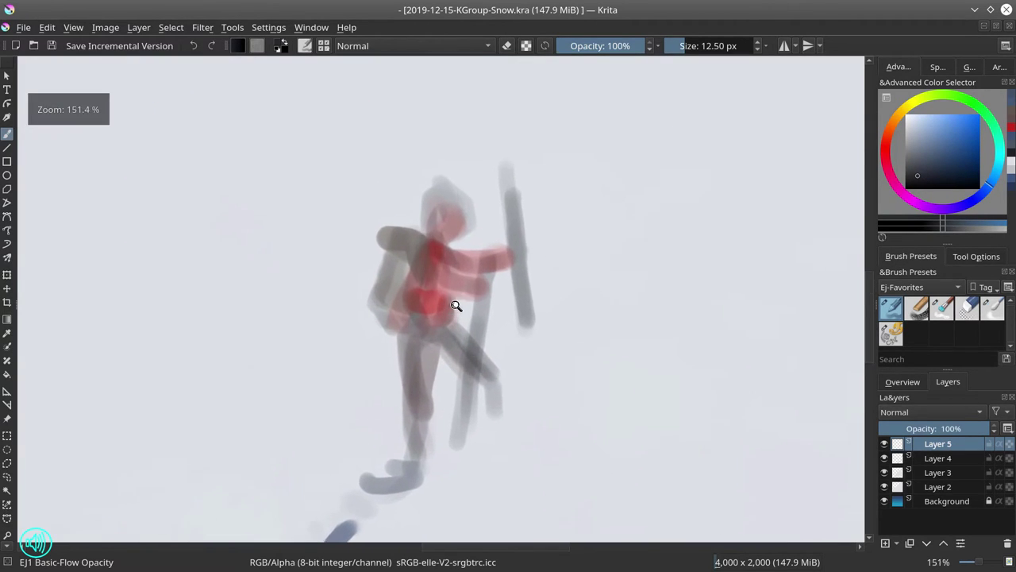
{"action": "scroll", "coordinate": [456, 305], "scroll_direction": "up", "scroll_amount": 2}
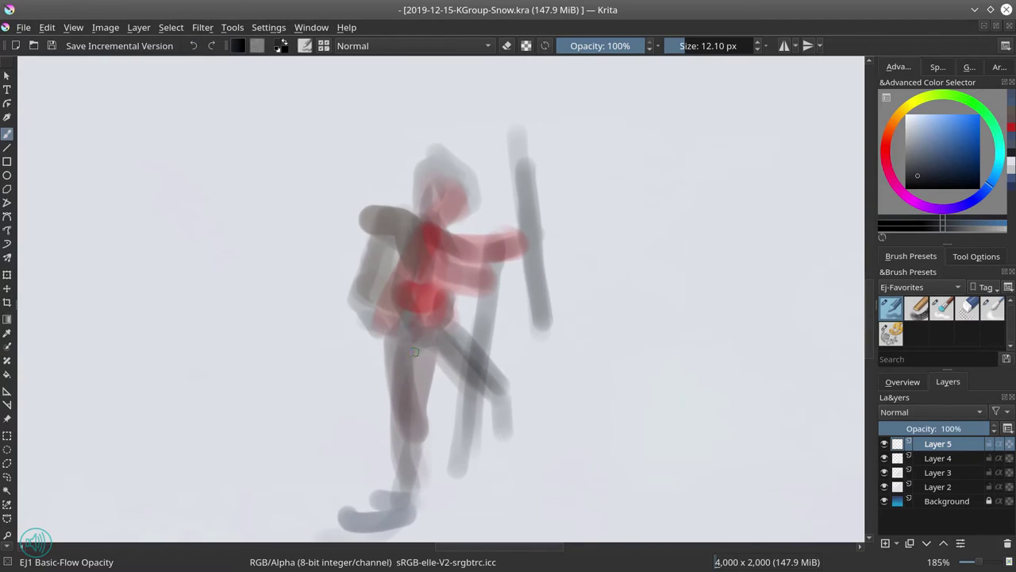
{"action": "key", "text": "bracketleft"}
{"action": "key", "text": "bracketleft"}
{"action": "key", "text": "bracketleft"}
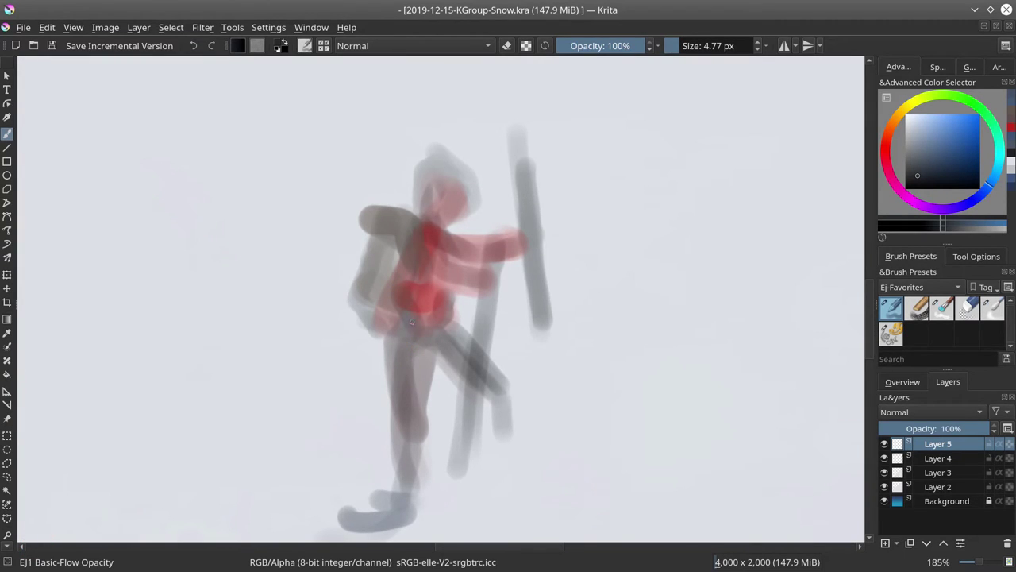
{"action": "left_click", "coordinate": [905, 382]}
{"action": "left_click", "coordinate": [887, 543]}
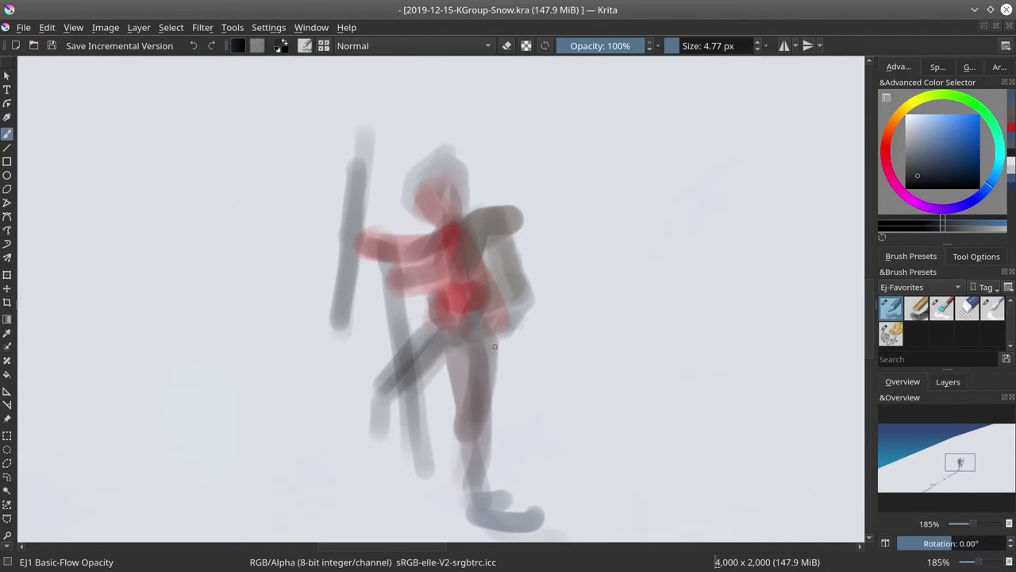
Outline both sides of the hiker's standing leg in thin near-black lines from the hip to the trouser cuff.
{"action": "left_click_drag", "start_coordinate": [487, 328], "coordinate": [495, 348]}
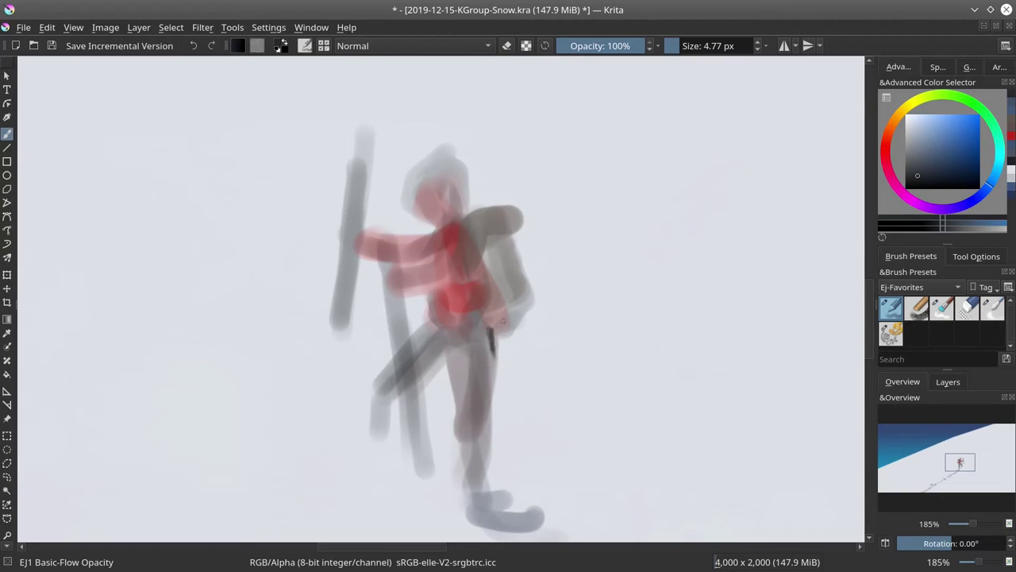
{"action": "left_click_drag", "start_coordinate": [491, 353], "coordinate": [493, 370]}
{"action": "left_click_drag", "start_coordinate": [452, 351], "coordinate": [460, 401]}
{"action": "left_click_drag", "start_coordinate": [449, 351], "coordinate": [460, 412]}
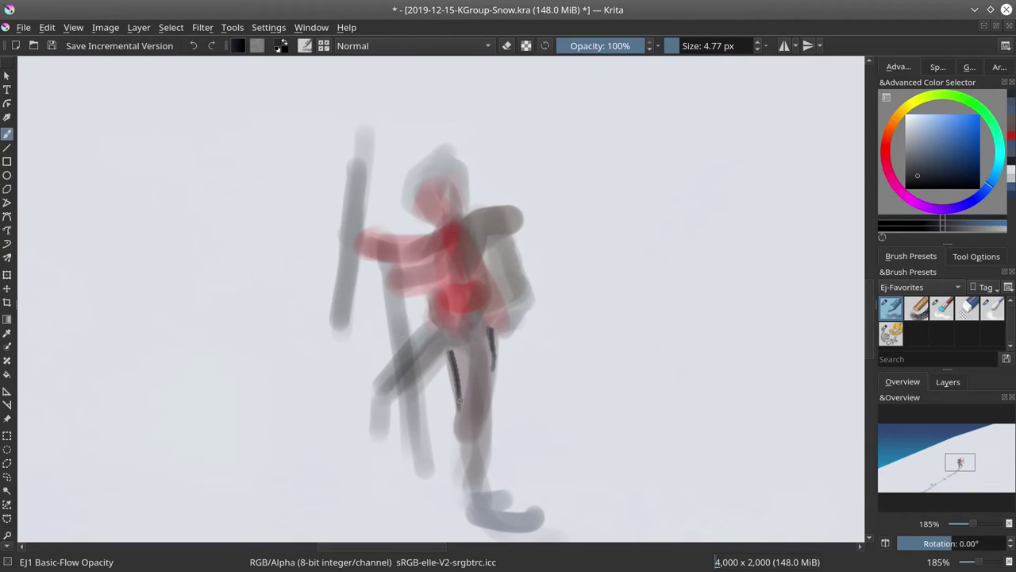
{"action": "mouse_move", "coordinate": [456, 403]}
{"action": "left_mouse_down"}
{"action": "mouse_move", "coordinate": [470, 440]}
{"action": "mouse_move", "coordinate": [460, 466]}
{"action": "left_mouse_up"}
{"action": "mouse_move", "coordinate": [492, 361]}
{"action": "left_mouse_down"}
{"action": "mouse_move", "coordinate": [497, 470]}
{"action": "mouse_move", "coordinate": [494, 481]}
{"action": "mouse_move", "coordinate": [462, 482]}
{"action": "mouse_move", "coordinate": [494, 489]}
{"action": "mouse_move", "coordinate": [468, 491]}
{"action": "left_mouse_up"}
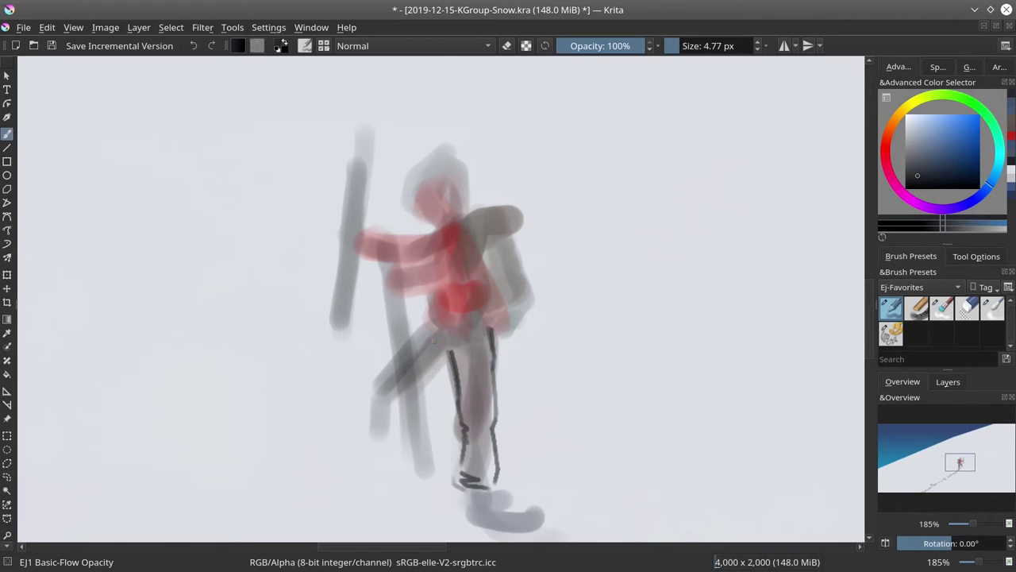
Outline the hiker's raised bent leg, redrawing its lower part down to the cuff, and join both trouser tops at the hips.
{"action": "mouse_move", "coordinate": [432, 327]}
{"action": "left_mouse_down"}
{"action": "mouse_move", "coordinate": [374, 387]}
{"action": "mouse_move", "coordinate": [377, 415]}
{"action": "mouse_move", "coordinate": [397, 421]}
{"action": "mouse_move", "coordinate": [373, 391]}
{"action": "mouse_move", "coordinate": [404, 403]}
{"action": "mouse_move", "coordinate": [406, 415]}
{"action": "left_mouse_up"}
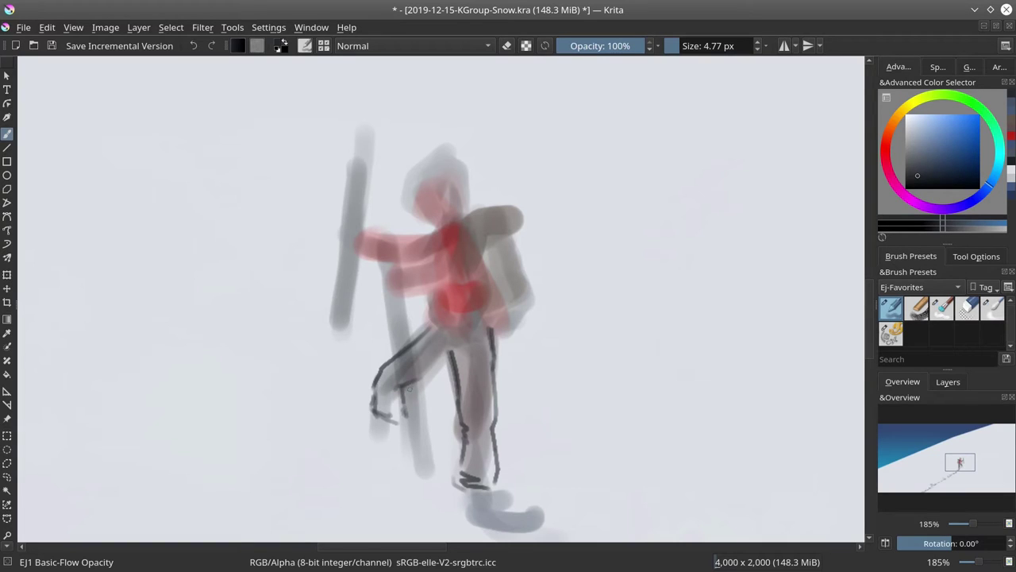
{"action": "left_click", "coordinate": [968, 308]}
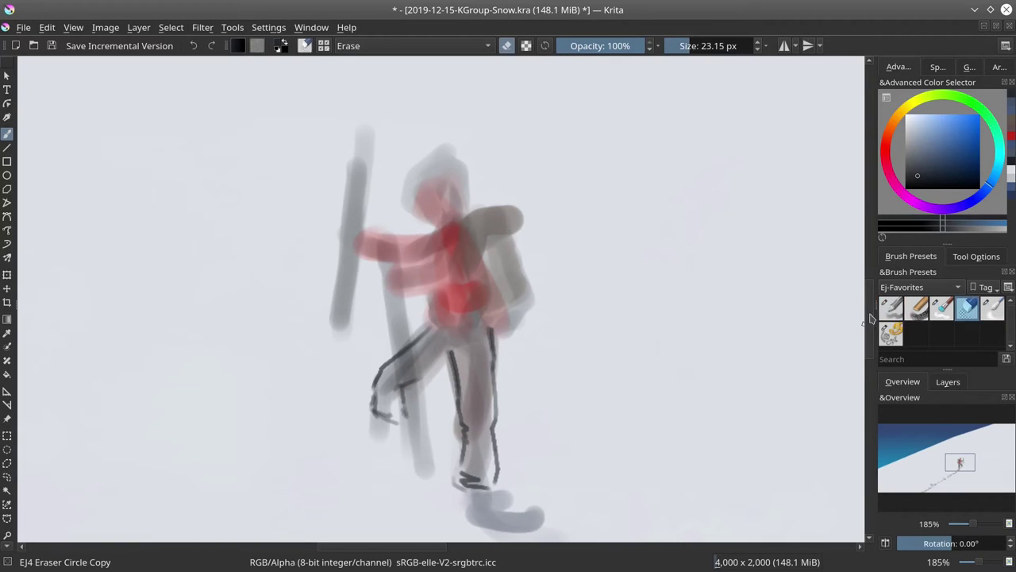
{"action": "left_click_drag", "start_coordinate": [370, 408], "coordinate": [375, 421]}
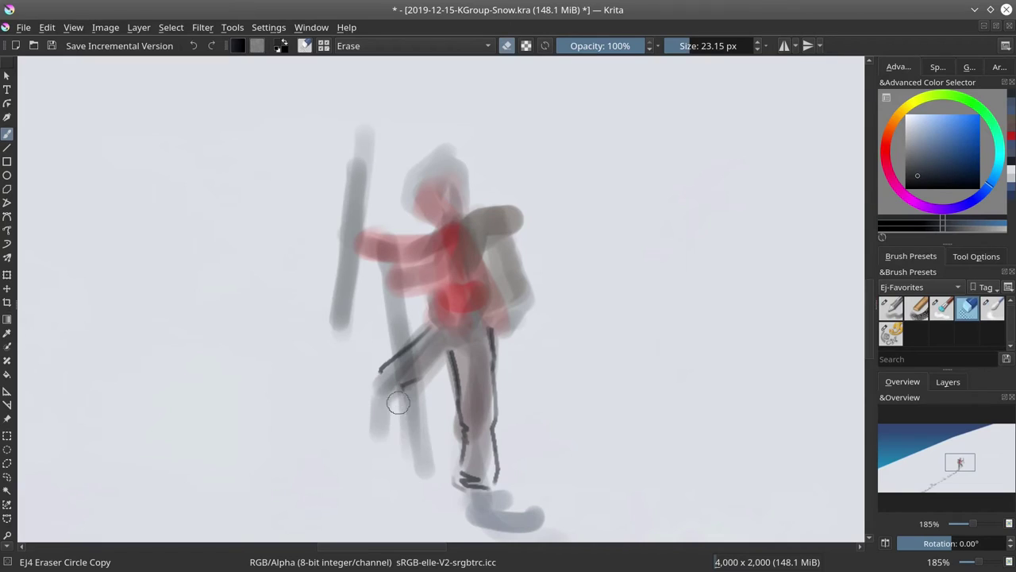
{"action": "left_click", "coordinate": [891, 308]}
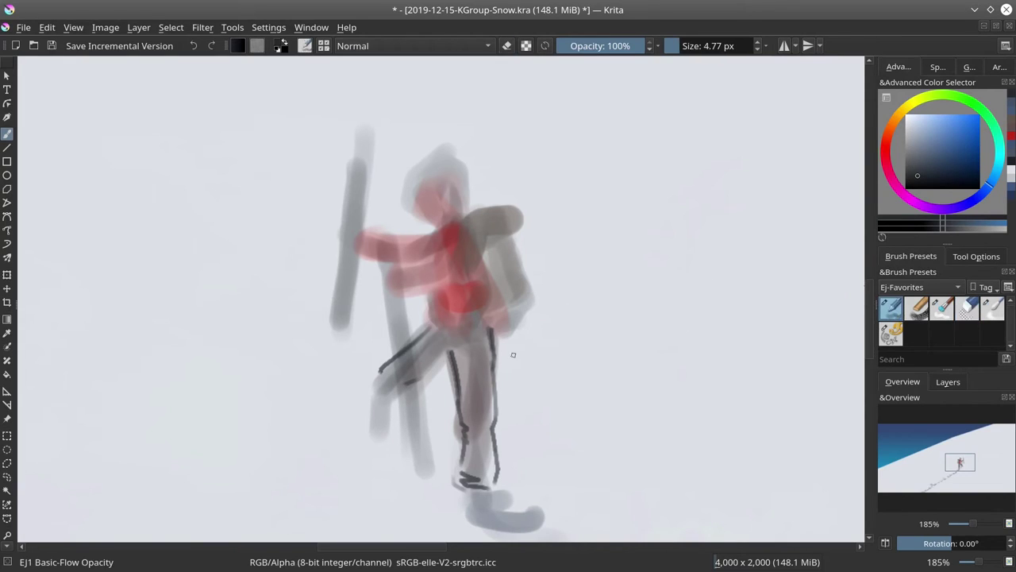
{"action": "mouse_move", "coordinate": [407, 385]}
{"action": "left_mouse_down"}
{"action": "mouse_move", "coordinate": [451, 366]}
{"action": "mouse_move", "coordinate": [413, 396]}
{"action": "mouse_move", "coordinate": [397, 417]}
{"action": "mouse_move", "coordinate": [409, 429]}
{"action": "mouse_move", "coordinate": [399, 429]}
{"action": "left_mouse_up"}
{"action": "left_click_drag", "start_coordinate": [380, 371], "coordinate": [385, 418]}
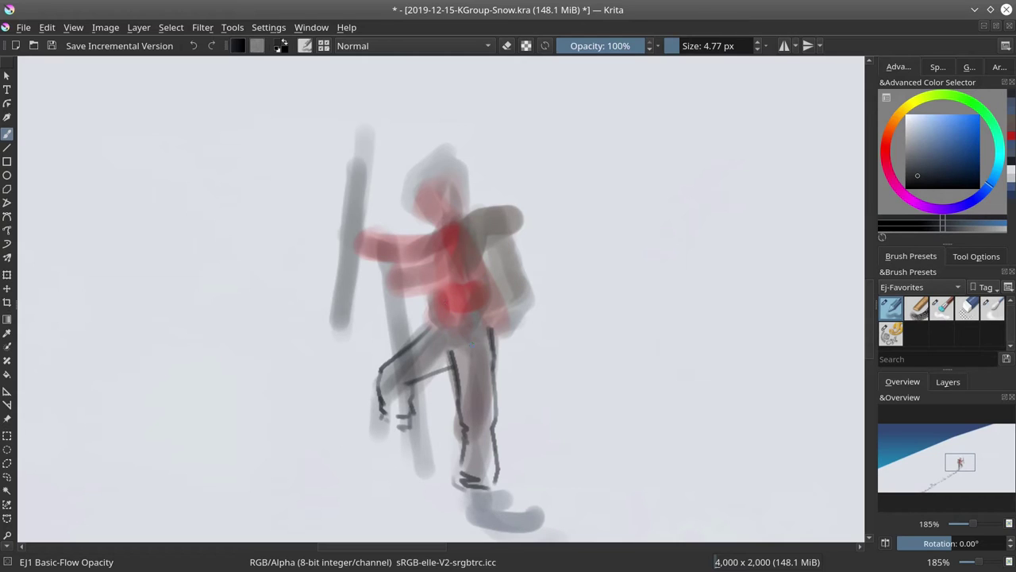
{"action": "mouse_move", "coordinate": [446, 349]}
{"action": "left_mouse_down"}
{"action": "mouse_move", "coordinate": [452, 366]}
{"action": "mouse_move", "coordinate": [438, 334]}
{"action": "mouse_move", "coordinate": [489, 335]}
{"action": "mouse_move", "coordinate": [494, 321]}
{"action": "left_mouse_up"}
{"action": "left_click_drag", "start_coordinate": [443, 244], "coordinate": [439, 262]}
{"action": "left_click", "coordinate": [967, 309]}
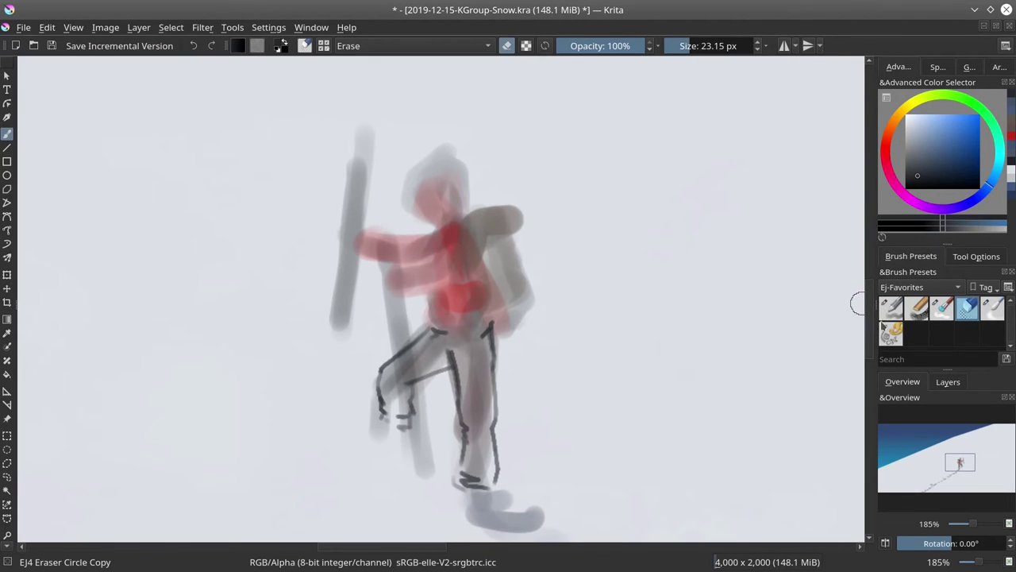
{"action": "left_click", "coordinate": [889, 315]}
{"action": "left_click_drag", "start_coordinate": [456, 255], "coordinate": [469, 287]}
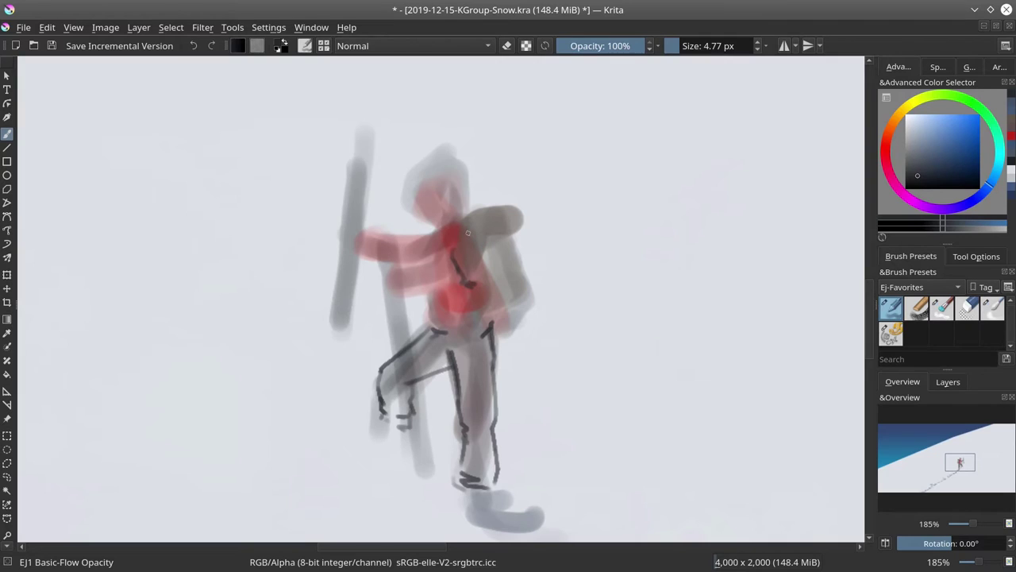
{"action": "mouse_move", "coordinate": [478, 238]}
{"action": "left_mouse_down"}
{"action": "mouse_move", "coordinate": [492, 295]}
{"action": "mouse_move", "coordinate": [472, 285]}
{"action": "mouse_move", "coordinate": [457, 297]}
{"action": "mouse_move", "coordinate": [459, 325]}
{"action": "left_mouse_up"}
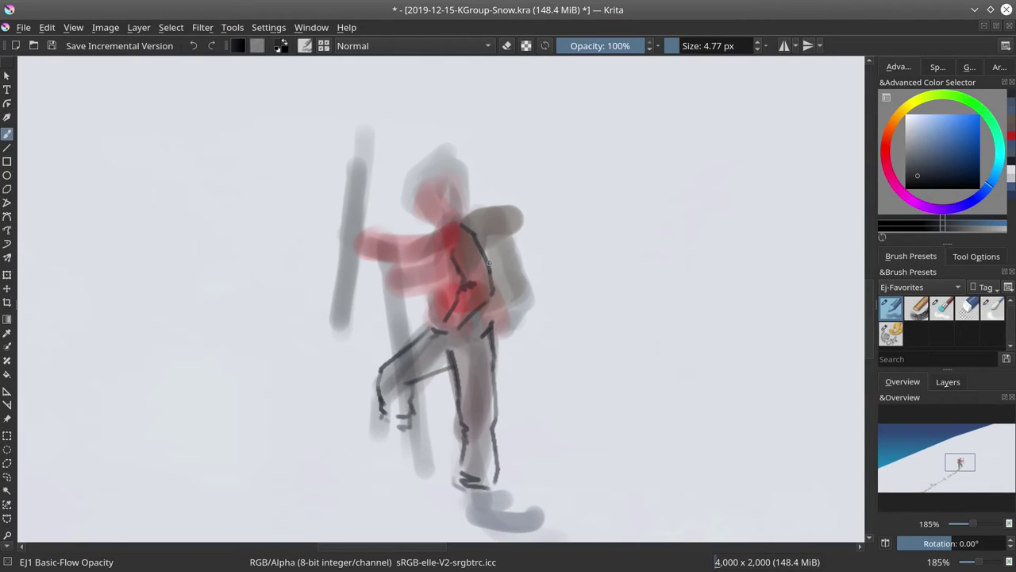
{"action": "left_click", "coordinate": [967, 309]}
{"action": "mouse_move", "coordinate": [451, 307]}
{"action": "left_mouse_down"}
{"action": "mouse_move", "coordinate": [476, 286]}
{"action": "mouse_move", "coordinate": [466, 267]}
{"action": "mouse_move", "coordinate": [495, 277]}
{"action": "mouse_move", "coordinate": [466, 234]}
{"action": "left_mouse_up"}
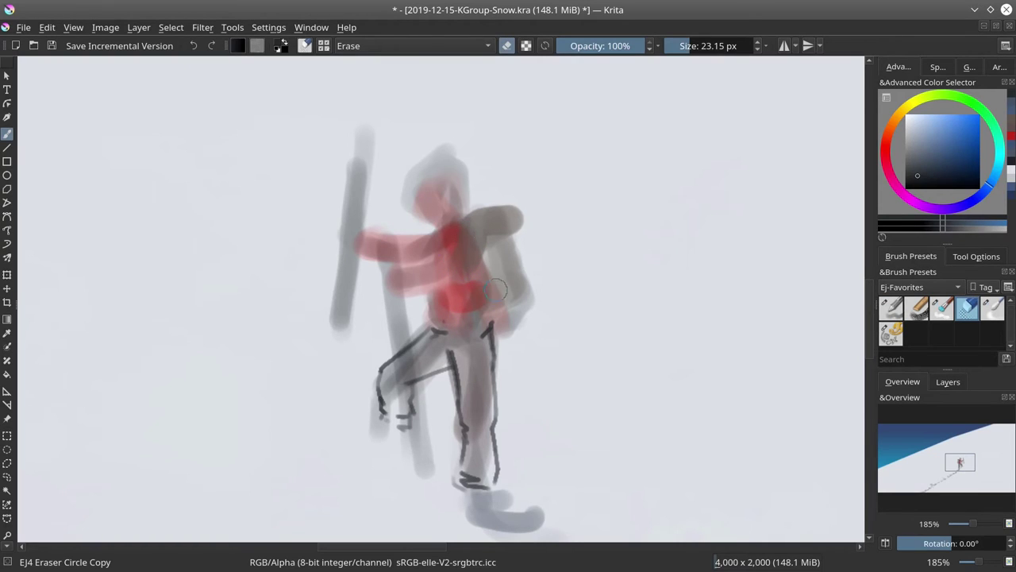
{"action": "left_click", "coordinate": [892, 311]}
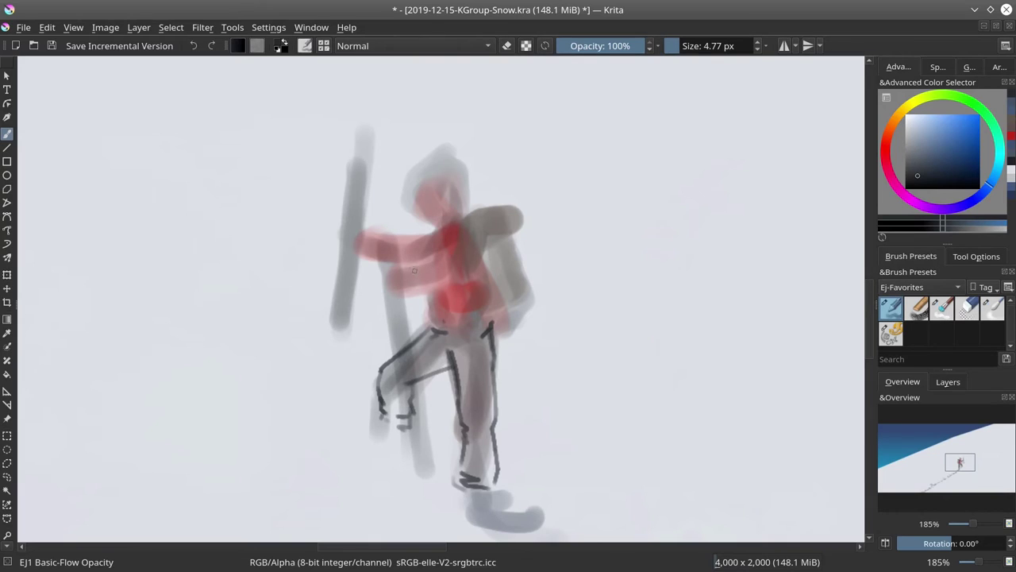
{"action": "mouse_move", "coordinate": [410, 268]}
{"action": "left_mouse_down"}
{"action": "mouse_move", "coordinate": [402, 280]}
{"action": "mouse_move", "coordinate": [418, 297]}
{"action": "mouse_move", "coordinate": [421, 275]}
{"action": "left_mouse_up"}
{"action": "key", "text": "ctrl+z"}
{"action": "key", "text": "ctrl+z"}
{"action": "key", "text": "ctrl+z"}
Outline the hiker's near hand, the sleeve of the bent arm, and the shoulder curve down to the elbow.
{"action": "mouse_move", "coordinate": [400, 273]}
{"action": "left_mouse_down"}
{"action": "mouse_move", "coordinate": [416, 272]}
{"action": "mouse_move", "coordinate": [414, 294]}
{"action": "mouse_move", "coordinate": [423, 290]}
{"action": "mouse_move", "coordinate": [419, 268]}
{"action": "mouse_move", "coordinate": [435, 277]}
{"action": "left_mouse_up"}
{"action": "left_click_drag", "start_coordinate": [430, 264], "coordinate": [469, 248]}
{"action": "mouse_move", "coordinate": [441, 280]}
{"action": "left_mouse_down"}
{"action": "mouse_move", "coordinate": [475, 273]}
{"action": "mouse_move", "coordinate": [487, 254]}
{"action": "left_mouse_up"}
{"action": "mouse_move", "coordinate": [449, 222]}
{"action": "left_mouse_down"}
{"action": "mouse_move", "coordinate": [468, 220]}
{"action": "mouse_move", "coordinate": [489, 260]}
{"action": "left_mouse_up"}
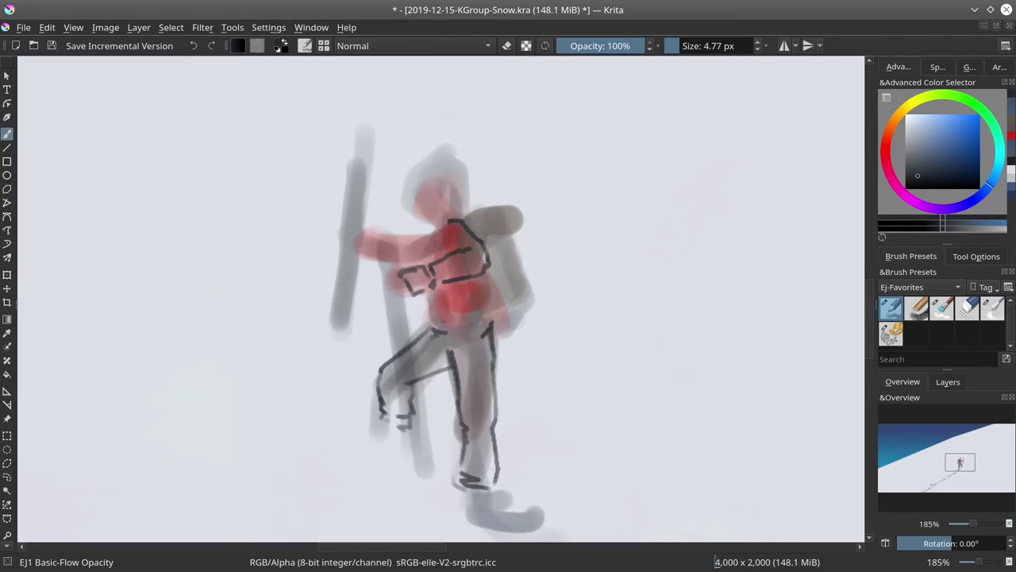
Draw the jacket's waistband as a double line with small buckle marks just above the trousers.
{"action": "mouse_move", "coordinate": [433, 316]}
{"action": "left_mouse_down"}
{"action": "mouse_move", "coordinate": [440, 325]}
{"action": "mouse_move", "coordinate": [450, 324]}
{"action": "mouse_move", "coordinate": [432, 321]}
{"action": "mouse_move", "coordinate": [484, 308]}
{"action": "left_mouse_up"}
{"action": "mouse_move", "coordinate": [462, 313]}
{"action": "left_mouse_down"}
{"action": "mouse_move", "coordinate": [490, 303]}
{"action": "mouse_move", "coordinate": [475, 321]}
{"action": "left_mouse_up"}
{"action": "left_click_drag", "start_coordinate": [474, 322], "coordinate": [495, 313]}
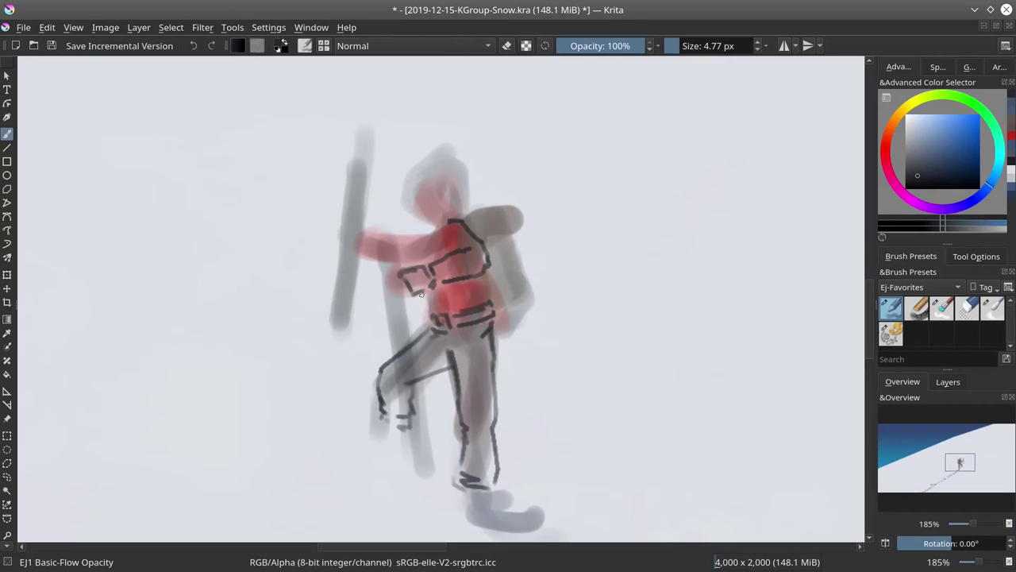
Draw the near trekking pole as two thin lines from the hand to the snow, with a wrist strap looping below the hand.
{"action": "left_click_drag", "start_coordinate": [420, 293], "coordinate": [470, 419]}
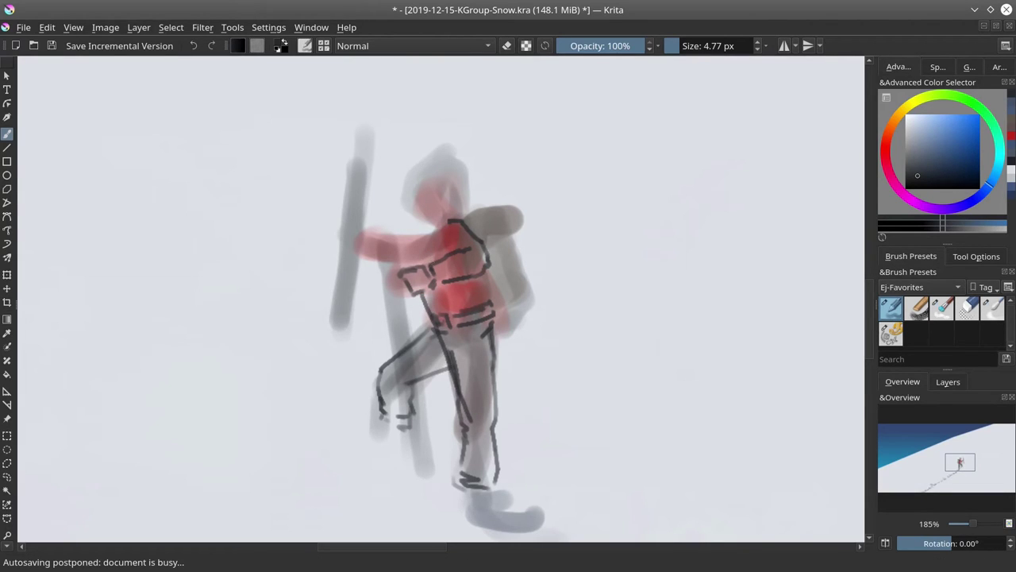
{"action": "key", "text": "ctrl+z"}
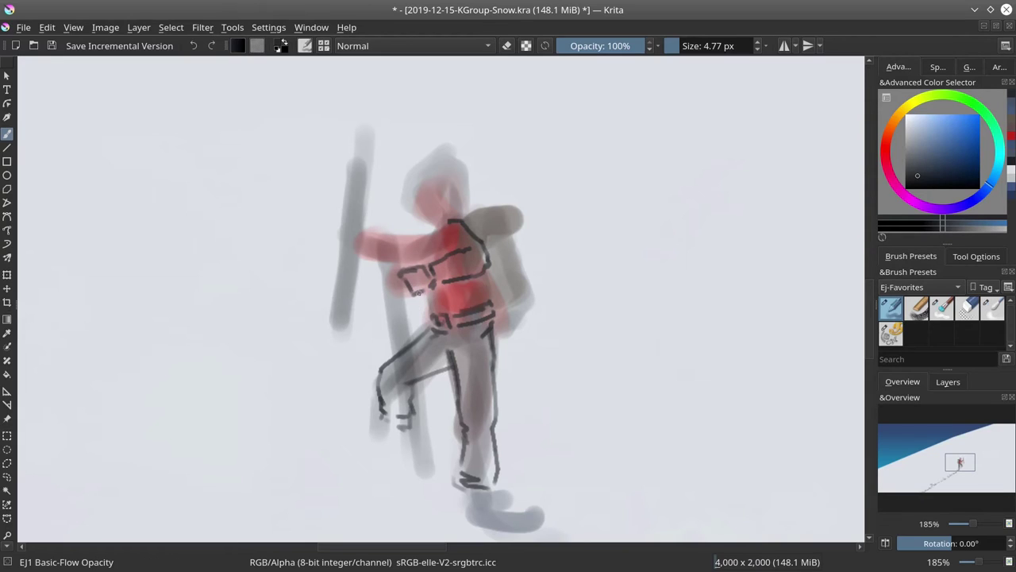
{"action": "left_click_drag", "start_coordinate": [418, 291], "coordinate": [434, 470]}
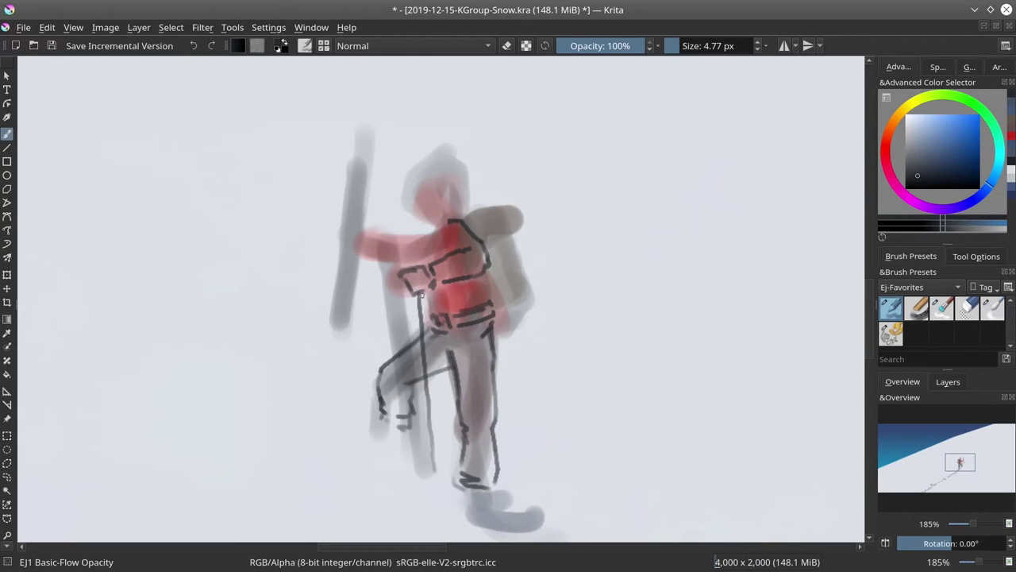
{"action": "left_click_drag", "start_coordinate": [423, 294], "coordinate": [436, 476]}
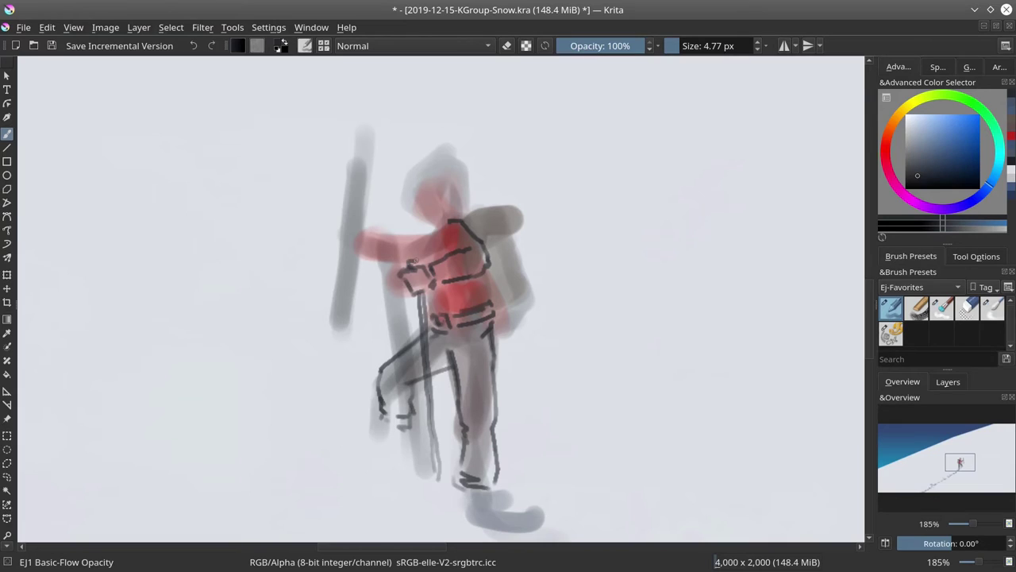
{"action": "left_click_drag", "start_coordinate": [410, 287], "coordinate": [413, 326]}
{"action": "left_click_drag", "start_coordinate": [407, 291], "coordinate": [414, 332]}
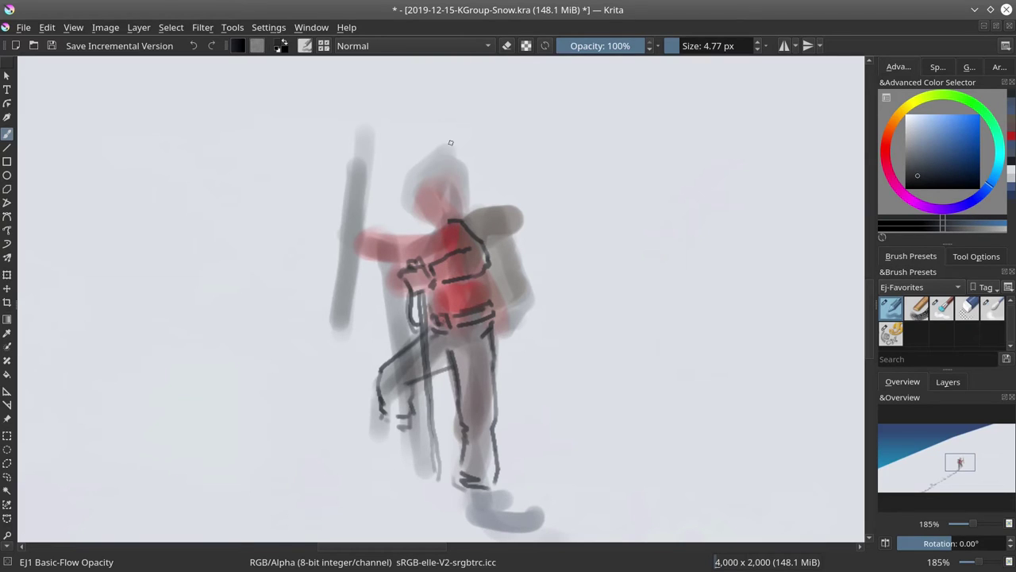
Erase the shoulder and near sleeve lines with EJ4 Eraser Circle Copy and redraw them with a lower elbow and straighter forearm.
{"action": "left_click", "coordinate": [967, 309]}
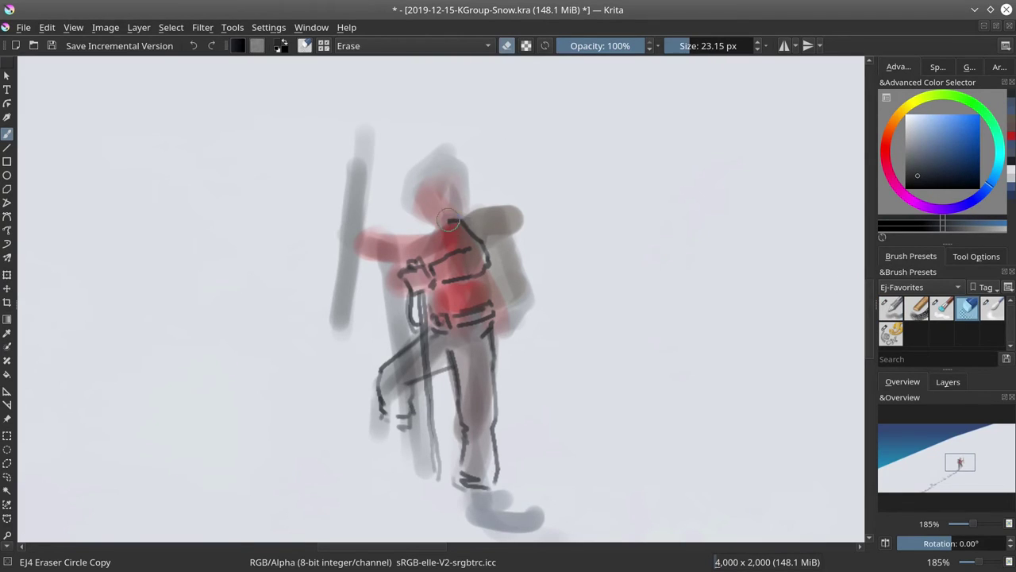
{"action": "mouse_move", "coordinate": [488, 236]}
{"action": "left_mouse_down"}
{"action": "mouse_move", "coordinate": [457, 250]}
{"action": "mouse_move", "coordinate": [485, 246]}
{"action": "mouse_move", "coordinate": [454, 230]}
{"action": "mouse_move", "coordinate": [465, 221]}
{"action": "mouse_move", "coordinate": [458, 224]}
{"action": "mouse_move", "coordinate": [486, 238]}
{"action": "mouse_move", "coordinate": [490, 269]}
{"action": "mouse_move", "coordinate": [482, 255]}
{"action": "left_mouse_up"}
{"action": "left_click", "coordinate": [891, 310]}
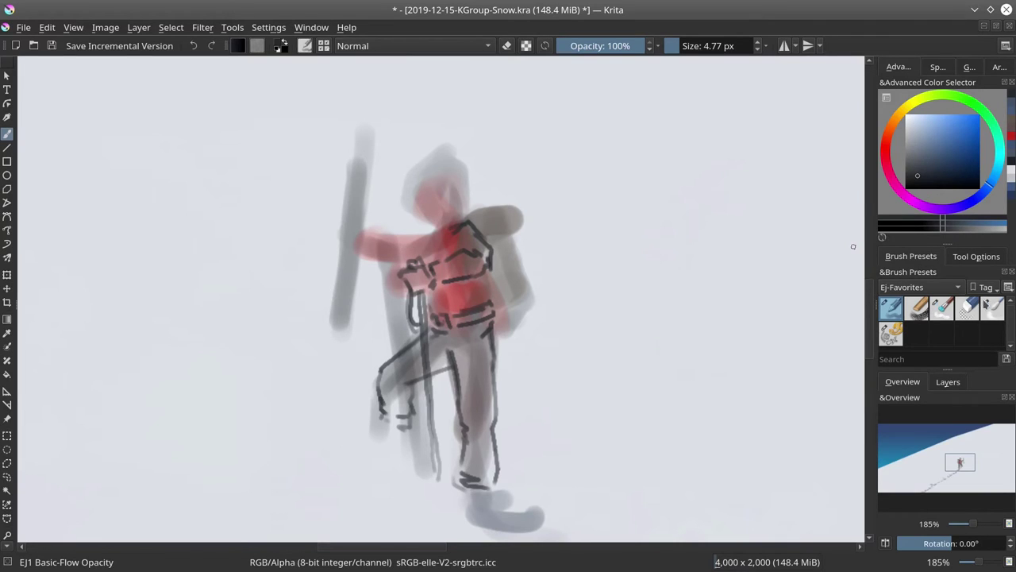
{"action": "left_click", "coordinate": [967, 308]}
{"action": "mouse_move", "coordinate": [451, 261]}
{"action": "left_mouse_down"}
{"action": "mouse_move", "coordinate": [435, 281]}
{"action": "mouse_move", "coordinate": [481, 267]}
{"action": "mouse_move", "coordinate": [461, 241]}
{"action": "left_mouse_up"}
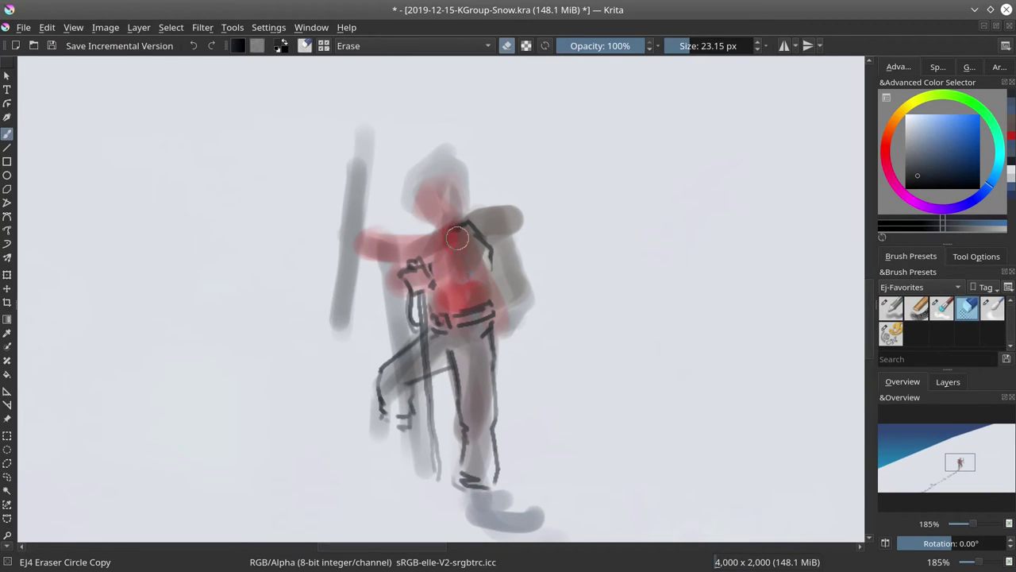
{"action": "left_click", "coordinate": [891, 308]}
{"action": "mouse_move", "coordinate": [436, 278]}
{"action": "left_mouse_down"}
{"action": "mouse_move", "coordinate": [474, 261]}
{"action": "mouse_move", "coordinate": [483, 285]}
{"action": "mouse_move", "coordinate": [488, 271]}
{"action": "mouse_move", "coordinate": [460, 261]}
{"action": "mouse_move", "coordinate": [492, 255]}
{"action": "mouse_move", "coordinate": [492, 287]}
{"action": "left_mouse_up"}
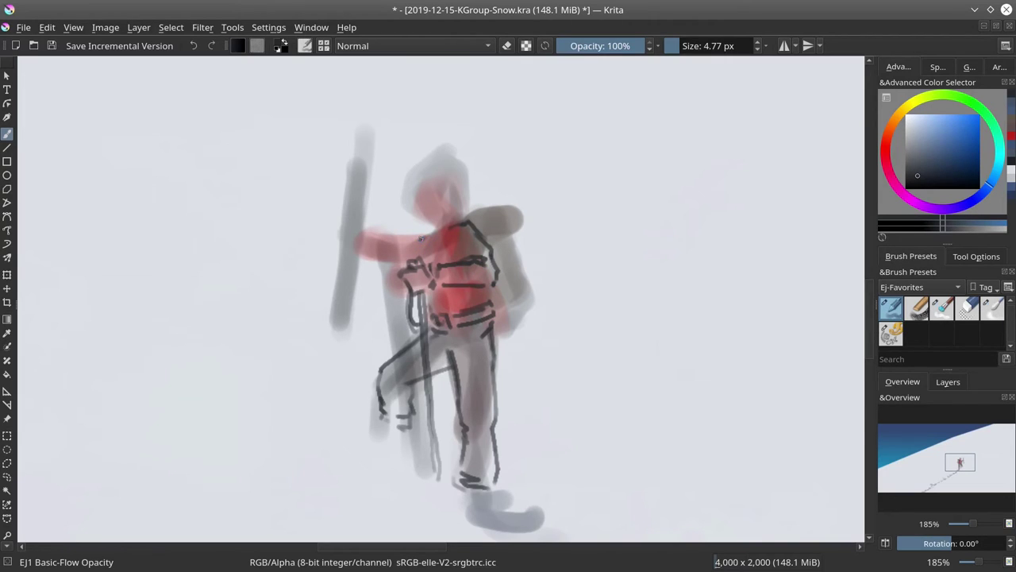
Outline the outstretched far arm with its gloved hand and cuff, and draw the second trekking pole down to the snow.
{"action": "mouse_move", "coordinate": [418, 256]}
{"action": "left_mouse_down"}
{"action": "mouse_move", "coordinate": [458, 220]}
{"action": "mouse_move", "coordinate": [394, 247]}
{"action": "mouse_move", "coordinate": [352, 242]}
{"action": "mouse_move", "coordinate": [349, 265]}
{"action": "mouse_move", "coordinate": [405, 278]}
{"action": "left_mouse_up"}
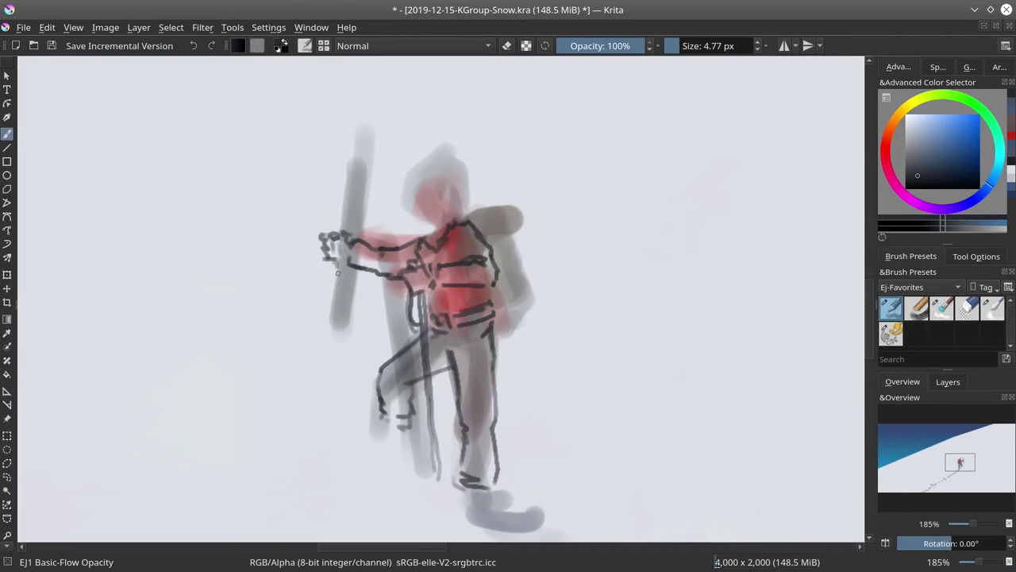
{"action": "left_click_drag", "start_coordinate": [336, 266], "coordinate": [338, 341]}
{"action": "left_click_drag", "start_coordinate": [340, 259], "coordinate": [343, 389]}
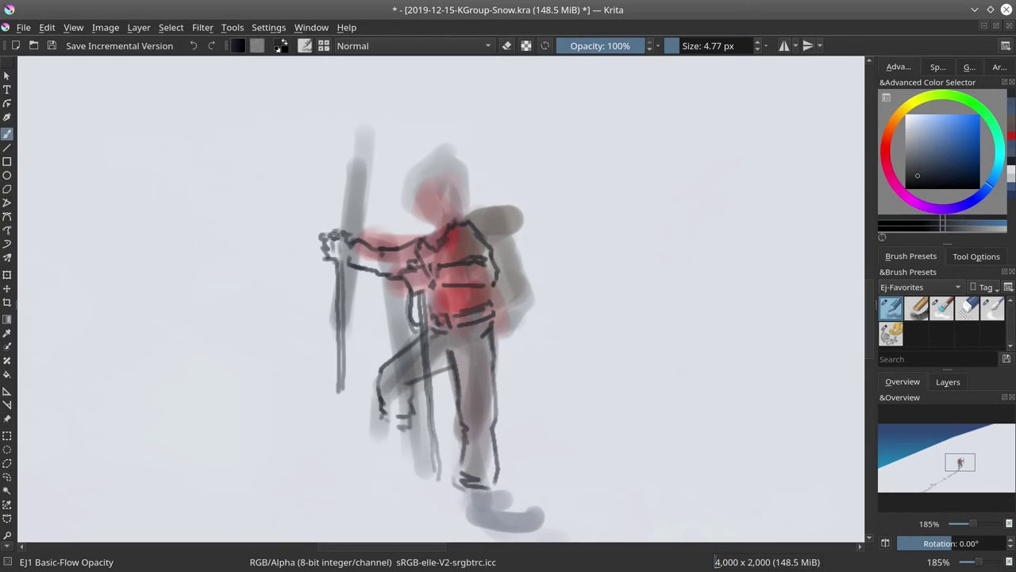
{"action": "left_click_drag", "start_coordinate": [342, 269], "coordinate": [350, 265]}
{"action": "left_click_drag", "start_coordinate": [344, 241], "coordinate": [352, 278]}
Paint muted gray-blue marks in the snow at 11.84 px under both pole tips and the raised foot.
{"action": "left_click", "coordinate": [337, 412], "text": "ctrl"}
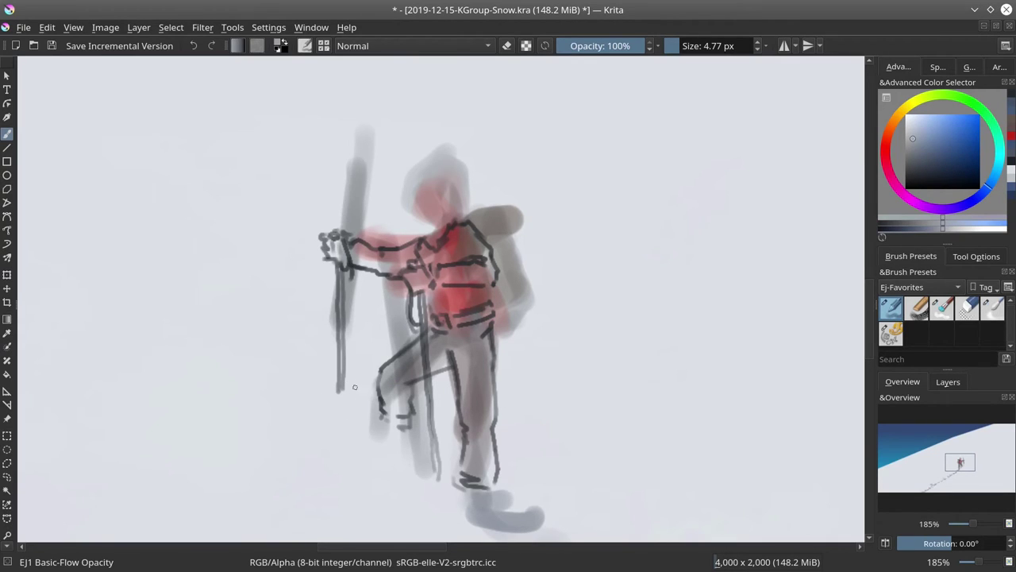
{"action": "left_click_drag", "start_coordinate": [343, 390], "coordinate": [417, 443]}
{"action": "left_click_drag", "start_coordinate": [434, 480], "coordinate": [449, 485]}
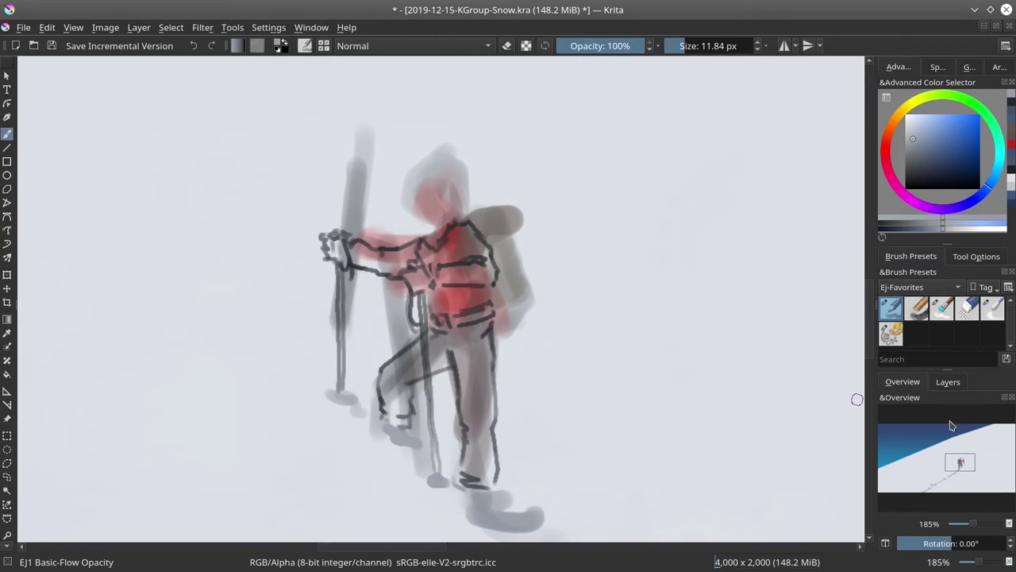
Hide Layer 4 to examine the line art by itself, and show the layer again.
{"action": "left_click", "coordinate": [947, 382]}
{"action": "left_click", "coordinate": [885, 458]}
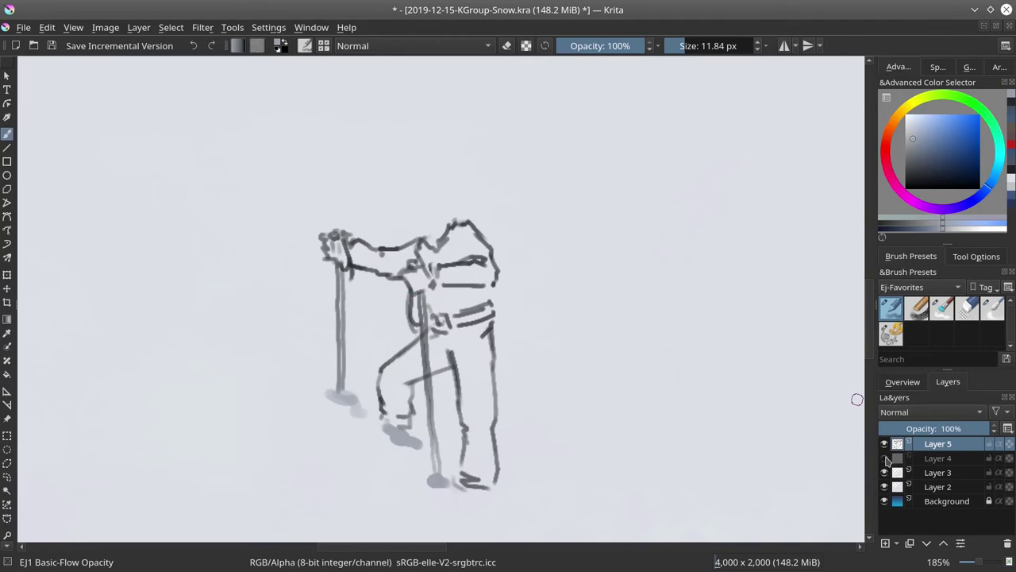
{"action": "left_click", "coordinate": [885, 458]}
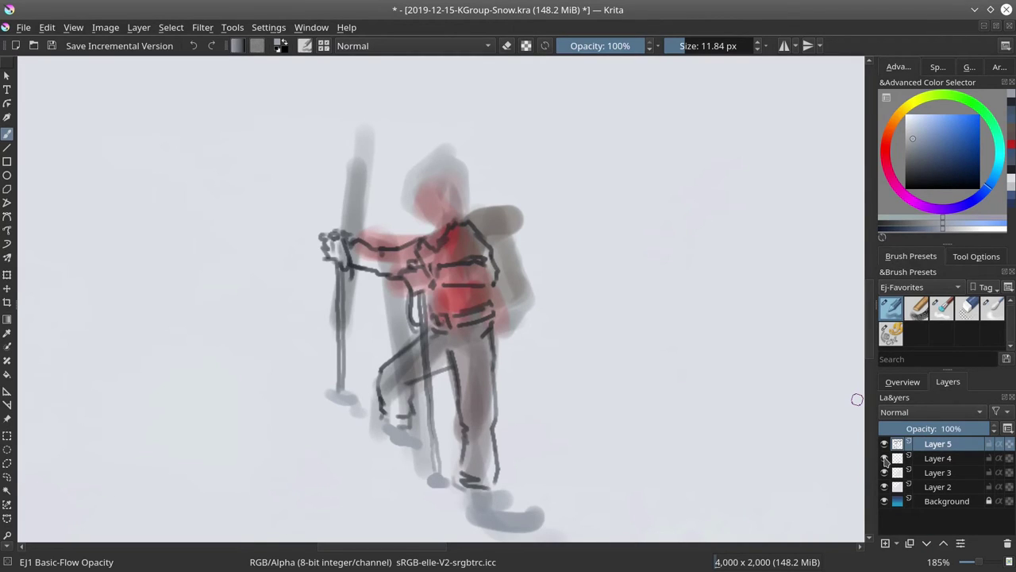
{"action": "mouse_move", "coordinate": [886, 461]}
Set the paint color back to near-black, unmirror the canvas view, and save the file.
{"action": "left_click", "coordinate": [919, 180]}
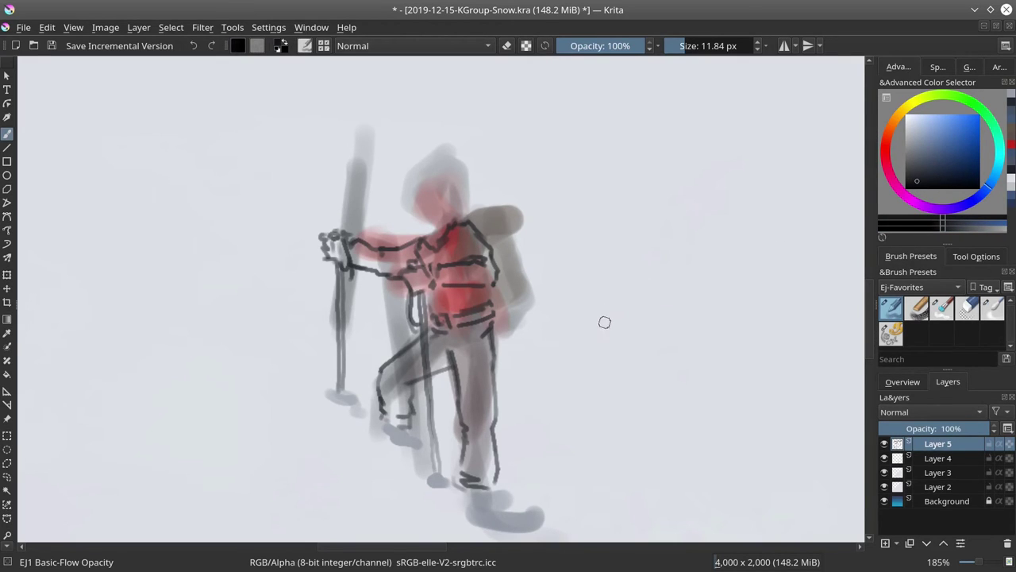
{"action": "left_click_drag", "start_coordinate": [612, 313], "coordinate": [585, 454]}
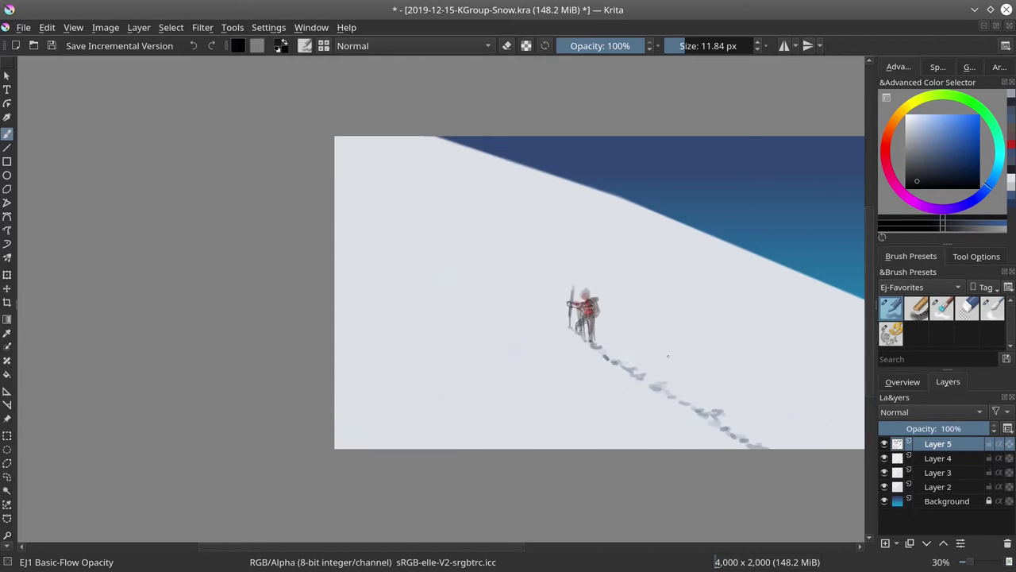
{"action": "left_click", "coordinate": [912, 384]}
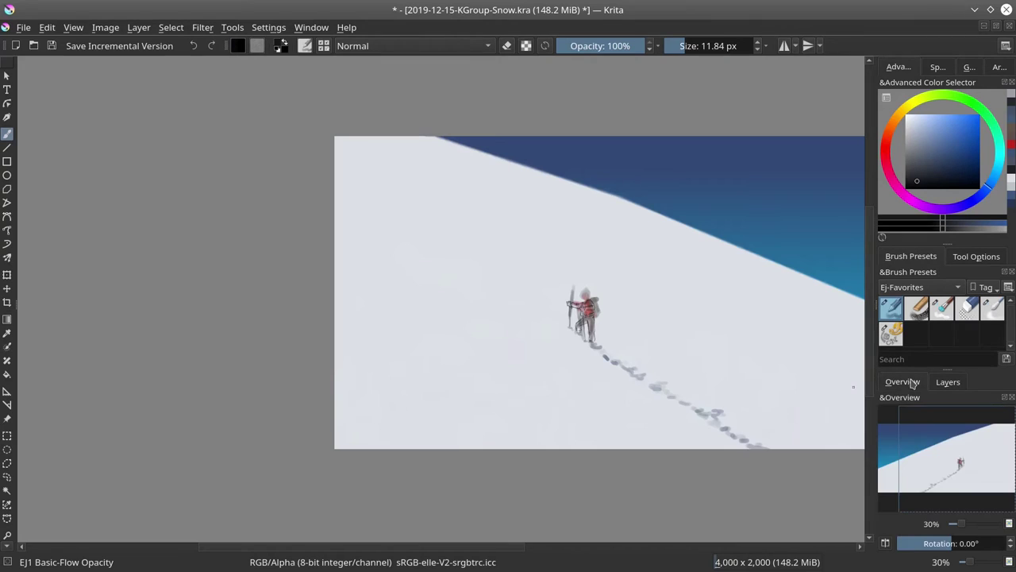
{"action": "left_click", "coordinate": [886, 545]}
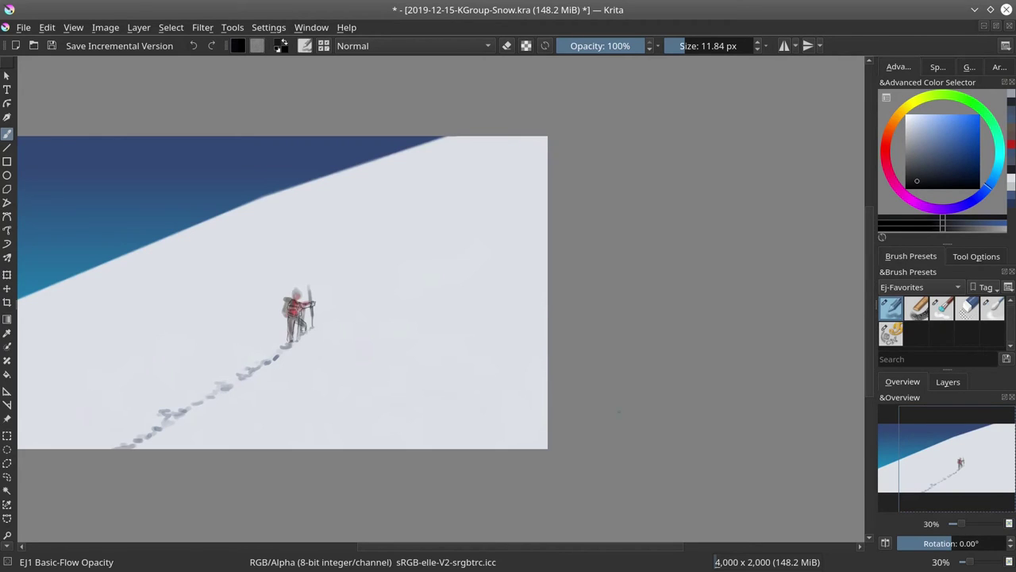
{"action": "left_click", "coordinate": [52, 46]}
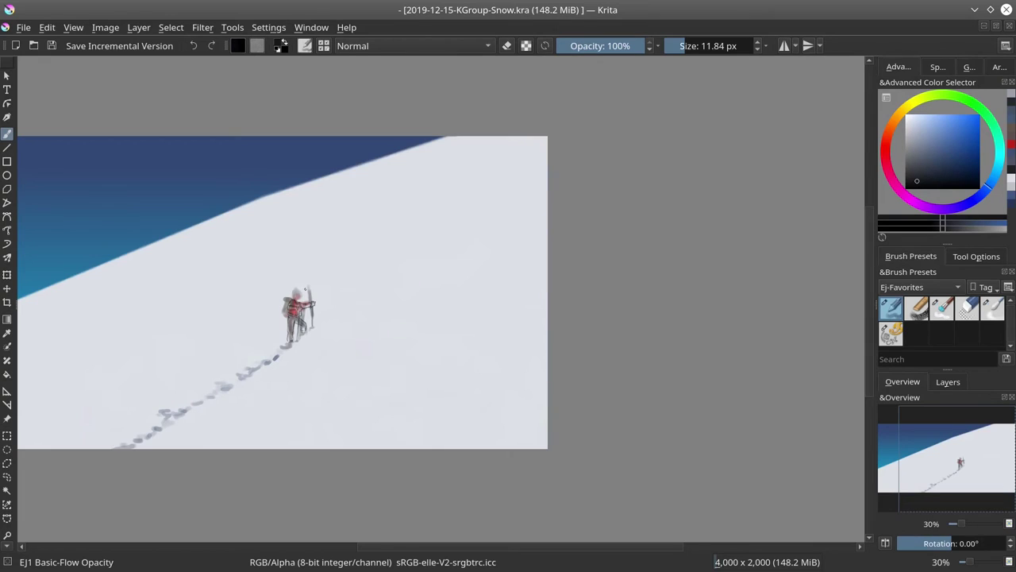
Reduce the brush to 7.93 px and paint a dark collar line along the jacket's neckline.
{"action": "left_click_drag", "start_coordinate": [301, 333], "coordinate": [428, 186]}
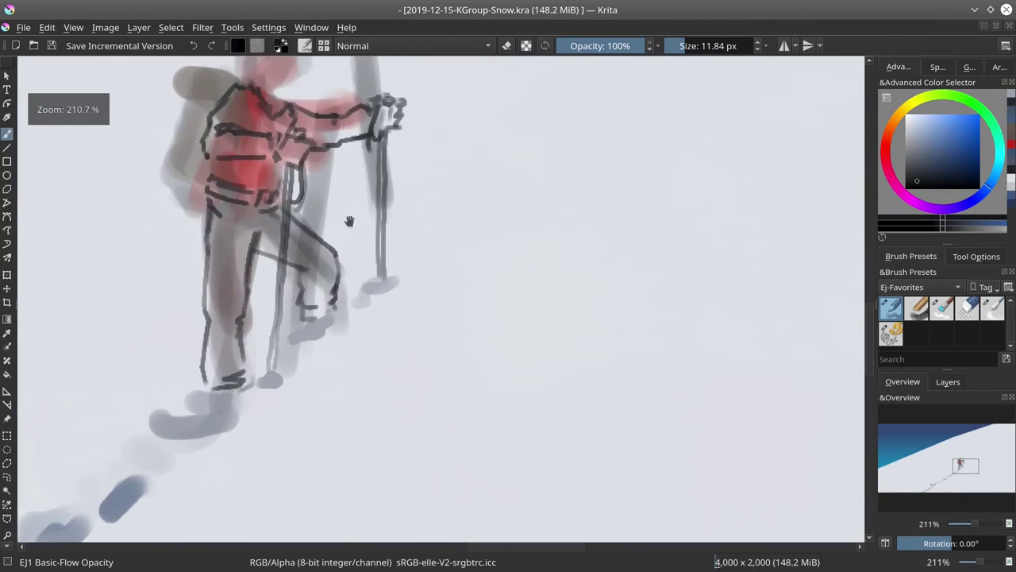
{"action": "left_click_drag", "start_coordinate": [349, 222], "coordinate": [459, 357]}
{"action": "left_click_drag", "start_coordinate": [385, 236], "coordinate": [377, 236]}
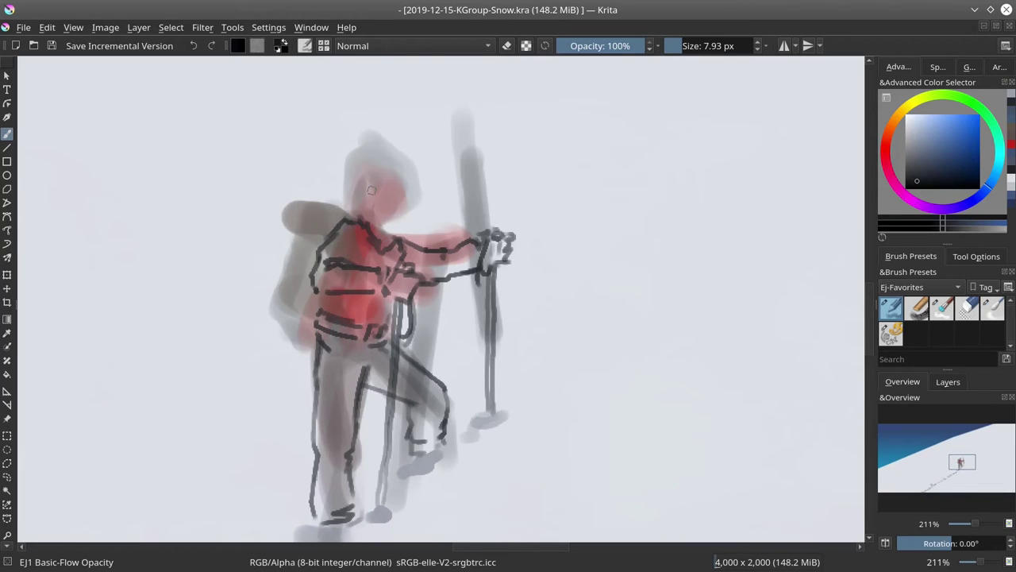
{"action": "left_click_drag", "start_coordinate": [370, 224], "coordinate": [393, 243]}
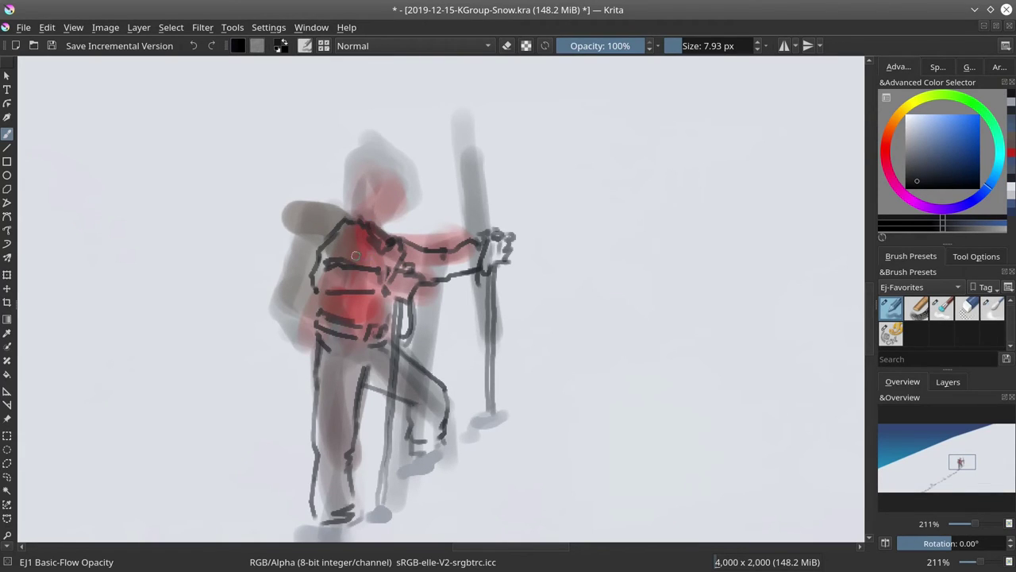
Outline the backpack and the bedroll on top of it in near-black at 6.50 px.
{"action": "left_click", "coordinate": [285, 313]}
{"action": "mouse_move", "coordinate": [282, 309]}
{"action": "left_mouse_down"}
{"action": "mouse_move", "coordinate": [294, 346]}
{"action": "mouse_move", "coordinate": [309, 348]}
{"action": "mouse_move", "coordinate": [290, 286]}
{"action": "mouse_move", "coordinate": [295, 247]}
{"action": "left_mouse_up"}
{"action": "mouse_move", "coordinate": [294, 208]}
{"action": "left_mouse_down"}
{"action": "mouse_move", "coordinate": [309, 233]}
{"action": "mouse_move", "coordinate": [301, 222]}
{"action": "mouse_move", "coordinate": [311, 206]}
{"action": "mouse_move", "coordinate": [334, 199]}
{"action": "left_mouse_up"}
Outline the hiker's face and pointed hat in near-black at 6.50 px.
{"action": "mouse_move", "coordinate": [394, 249]}
{"action": "left_mouse_down"}
{"action": "mouse_move", "coordinate": [402, 235]}
{"action": "mouse_move", "coordinate": [392, 232]}
{"action": "mouse_move", "coordinate": [409, 215]}
{"action": "left_mouse_up"}
{"action": "key", "text": "ctrl+z"}
{"action": "mouse_move", "coordinate": [359, 192]}
{"action": "left_mouse_down"}
{"action": "mouse_move", "coordinate": [356, 212]}
{"action": "mouse_move", "coordinate": [359, 180]}
{"action": "mouse_move", "coordinate": [403, 168]}
{"action": "mouse_move", "coordinate": [397, 158]}
{"action": "mouse_move", "coordinate": [375, 163]}
{"action": "mouse_move", "coordinate": [413, 196]}
{"action": "left_mouse_up"}
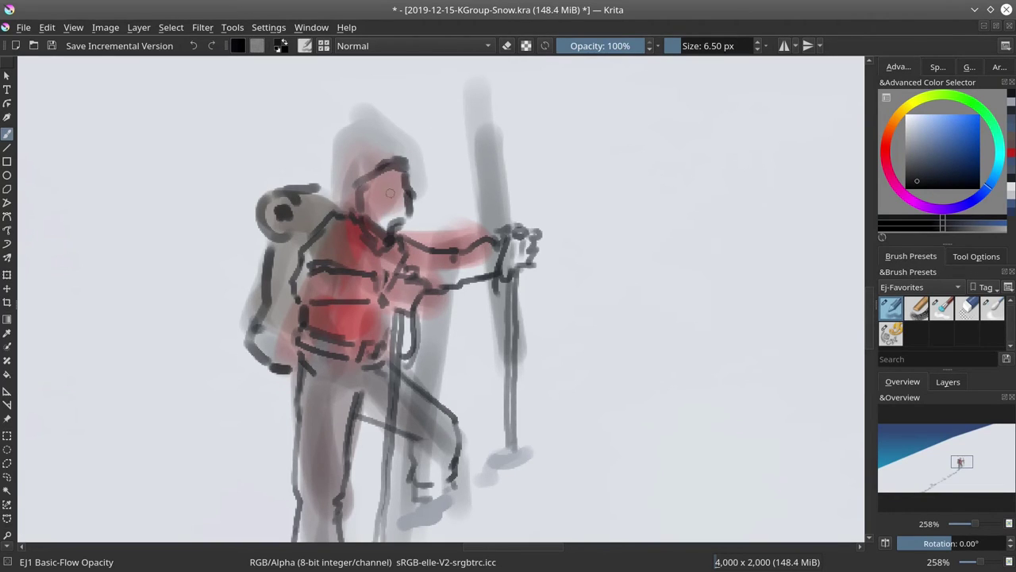
{"action": "mouse_move", "coordinate": [349, 188]}
{"action": "left_mouse_down"}
{"action": "mouse_move", "coordinate": [363, 214]}
{"action": "mouse_move", "coordinate": [348, 193]}
{"action": "mouse_move", "coordinate": [356, 206]}
{"action": "mouse_move", "coordinate": [379, 166]}
{"action": "mouse_move", "coordinate": [352, 186]}
{"action": "mouse_move", "coordinate": [383, 171]}
{"action": "mouse_move", "coordinate": [347, 183]}
{"action": "mouse_move", "coordinate": [342, 135]}
{"action": "mouse_move", "coordinate": [395, 147]}
{"action": "mouse_move", "coordinate": [417, 177]}
{"action": "left_mouse_up"}
On Layer 4, erase the gray paint spilling around the hiker's head and front pole with the 23.15 px circle eraser.
{"action": "scroll", "coordinate": [433, 195], "scroll_direction": "down", "scroll_amount": 4}
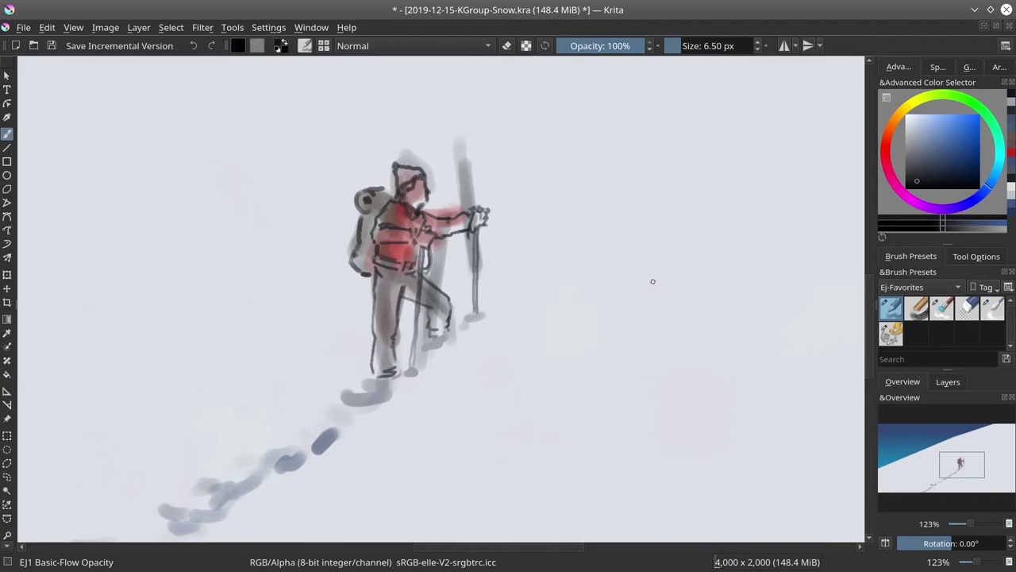
{"action": "left_click", "coordinate": [948, 382]}
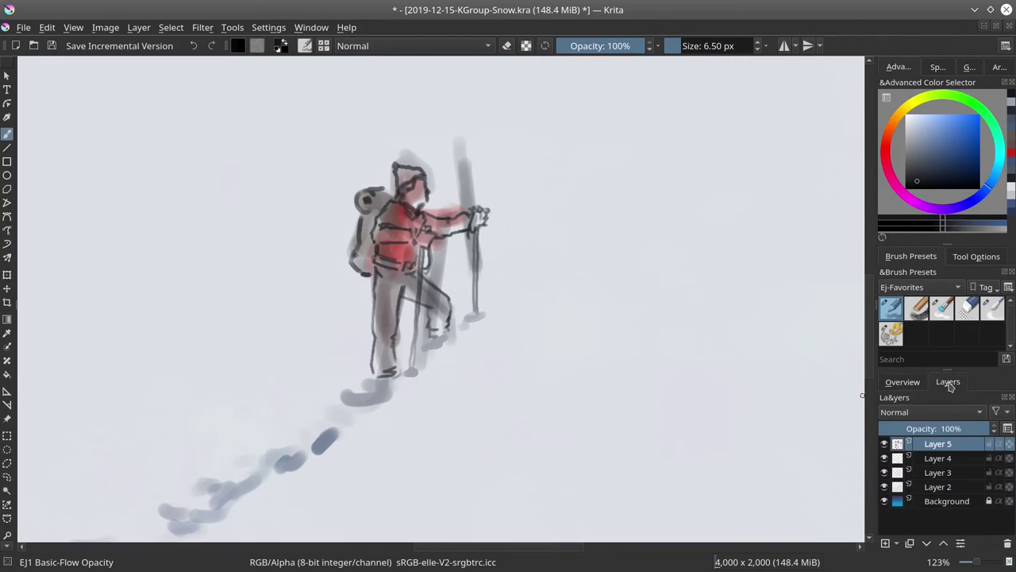
{"action": "left_click", "coordinate": [952, 460]}
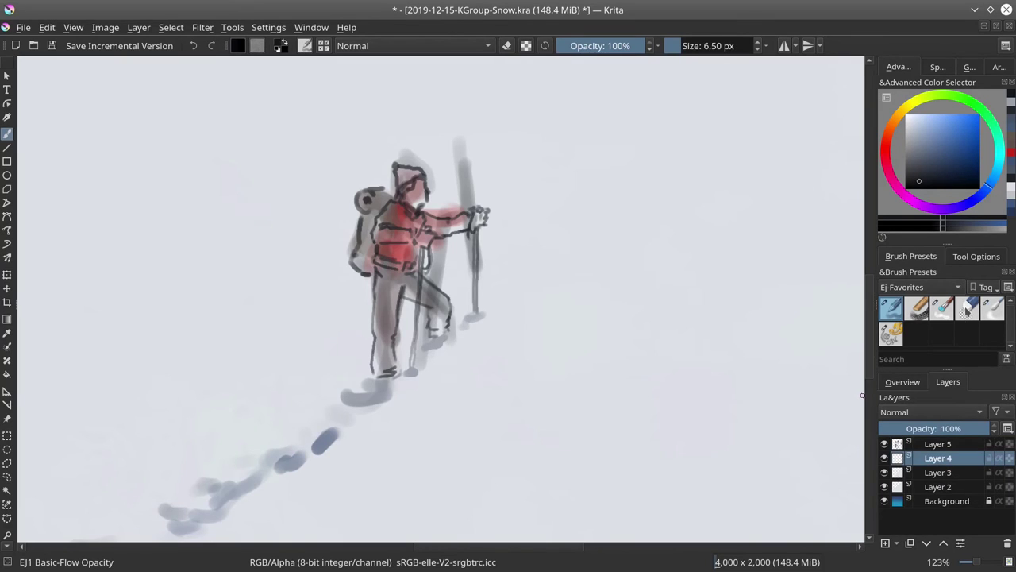
{"action": "left_click", "coordinate": [968, 310]}
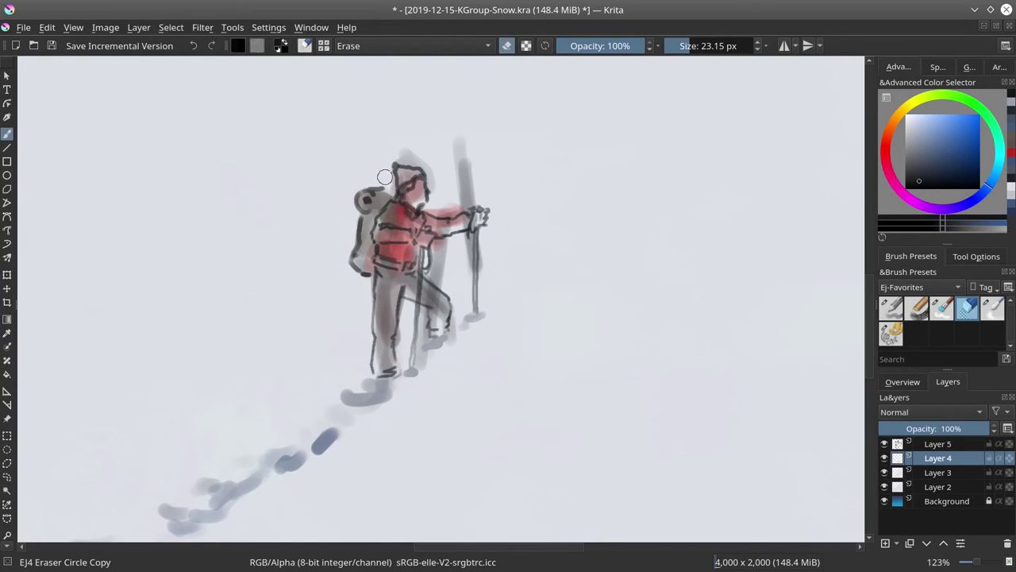
{"action": "mouse_move", "coordinate": [406, 141]}
{"action": "left_mouse_down"}
{"action": "mouse_move", "coordinate": [409, 158]}
{"action": "mouse_move", "coordinate": [431, 169]}
{"action": "mouse_move", "coordinate": [436, 207]}
{"action": "mouse_move", "coordinate": [449, 209]}
{"action": "mouse_move", "coordinate": [462, 208]}
{"action": "mouse_move", "coordinate": [456, 139]}
{"action": "mouse_move", "coordinate": [472, 184]}
{"action": "mouse_move", "coordinate": [466, 204]}
{"action": "left_mouse_up"}
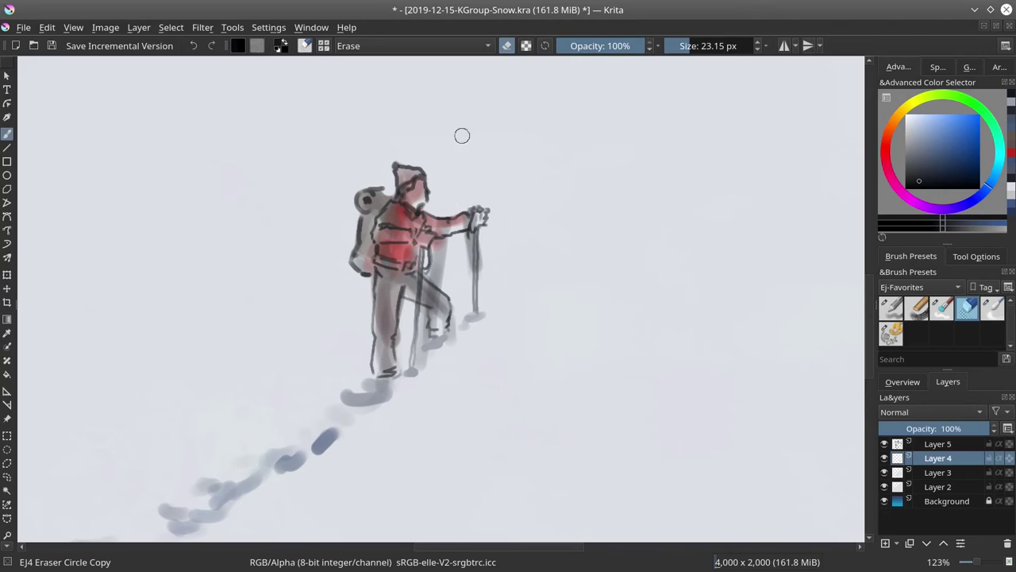
{"action": "mouse_move", "coordinate": [457, 244]}
{"action": "left_mouse_down"}
{"action": "mouse_move", "coordinate": [435, 274]}
{"action": "mouse_move", "coordinate": [448, 284]}
{"action": "mouse_move", "coordinate": [435, 274]}
{"action": "mouse_move", "coordinate": [458, 297]}
{"action": "left_mouse_up"}
{"action": "mouse_move", "coordinate": [464, 248]}
{"action": "left_mouse_down"}
{"action": "mouse_move", "coordinate": [466, 279]}
{"action": "mouse_move", "coordinate": [465, 251]}
{"action": "mouse_move", "coordinate": [485, 275]}
{"action": "left_mouse_up"}
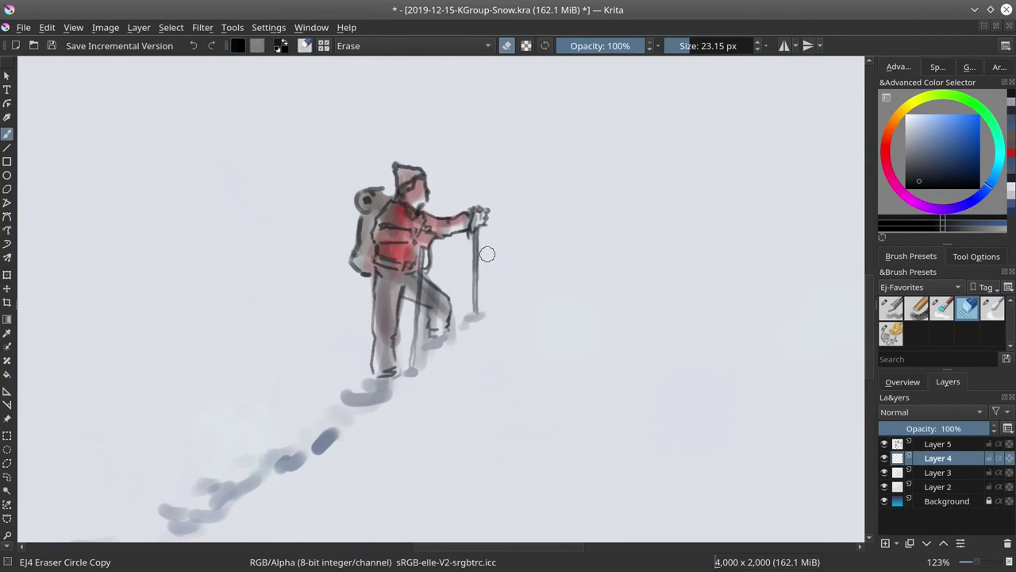
Reduce the eraser to 12.99 px and clean up the spilled paint between the rear pole and the raised leg.
{"action": "key", "text": "bracketleft"}
{"action": "key", "text": "bracketleft"}
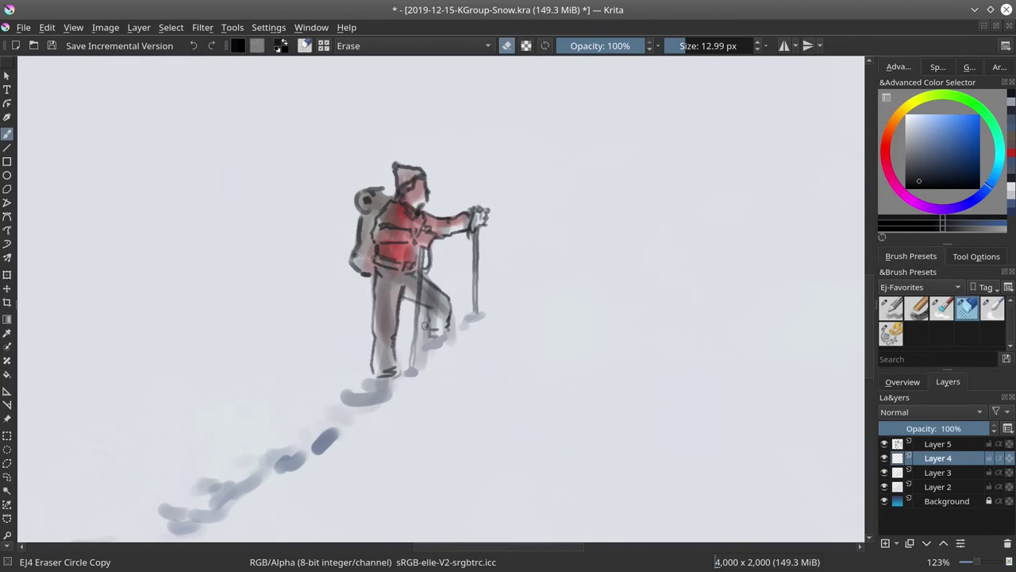
{"action": "left_click_drag", "start_coordinate": [423, 312], "coordinate": [424, 367]}
Paint a dark blue-gray shadow on the snow from the raised foot past the front pole tip with the Basic-Flow brush at 24.51 px.
{"action": "left_click", "coordinate": [891, 308]}
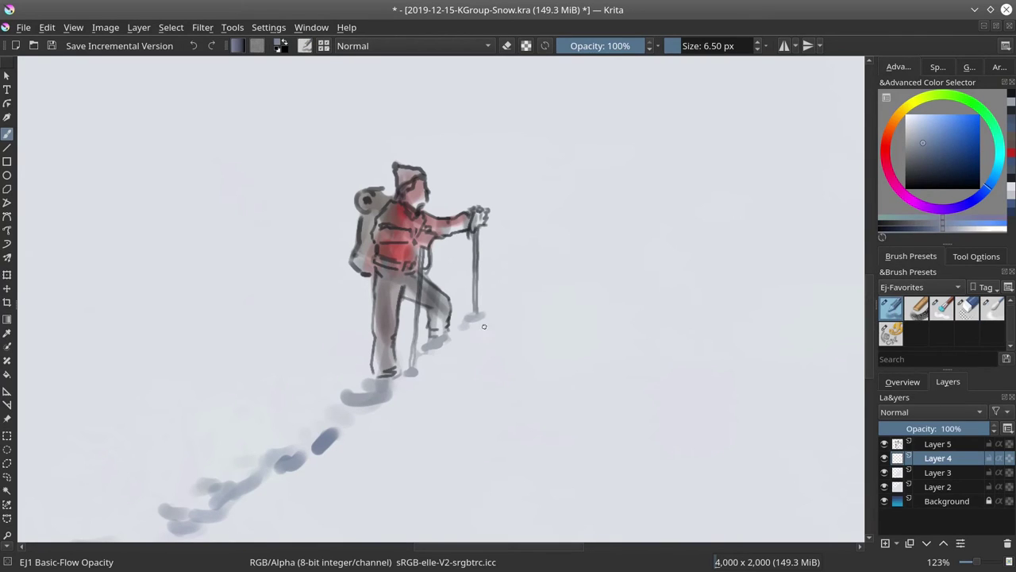
{"action": "scroll", "coordinate": [503, 299], "scroll_direction": "down", "scroll_amount": 7}
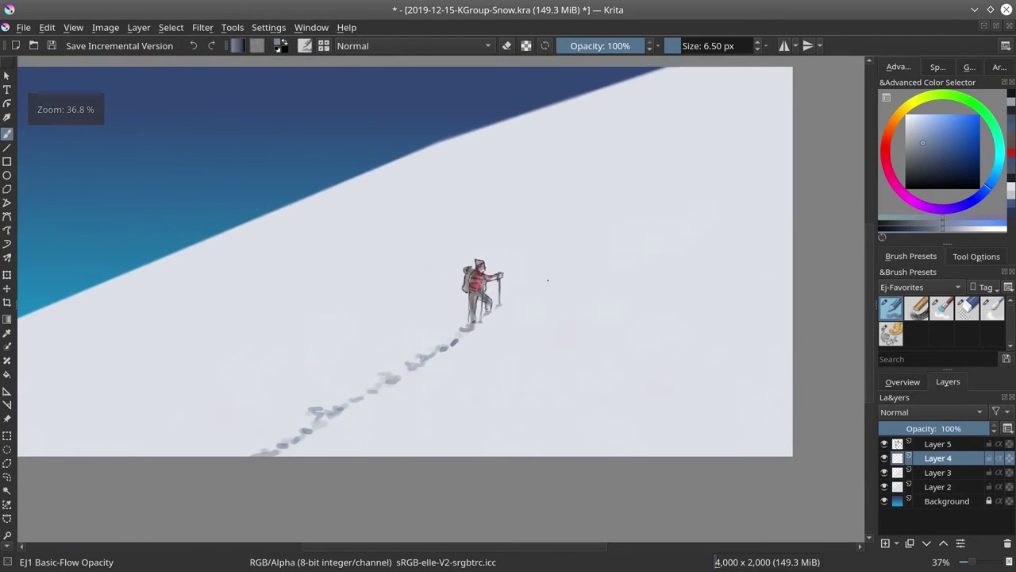
{"action": "mouse_move", "coordinate": [507, 317]}
{"action": "left_mouse_down"}
{"action": "mouse_move", "coordinate": [518, 320]}
{"action": "mouse_move", "coordinate": [493, 313]}
{"action": "left_mouse_up"}
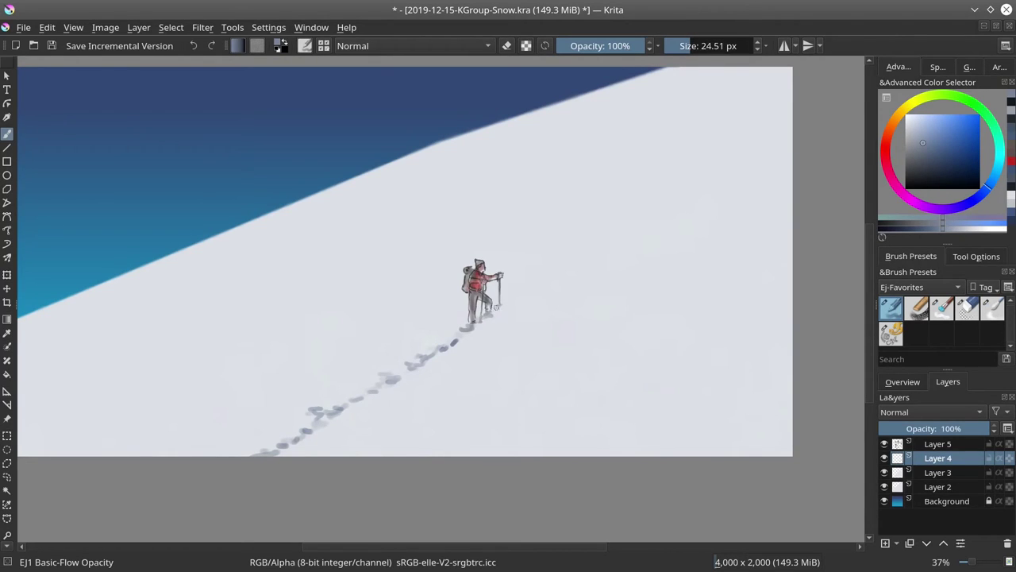
{"action": "left_click_drag", "start_coordinate": [933, 166], "coordinate": [929, 168]}
{"action": "left_click", "coordinate": [931, 168]}
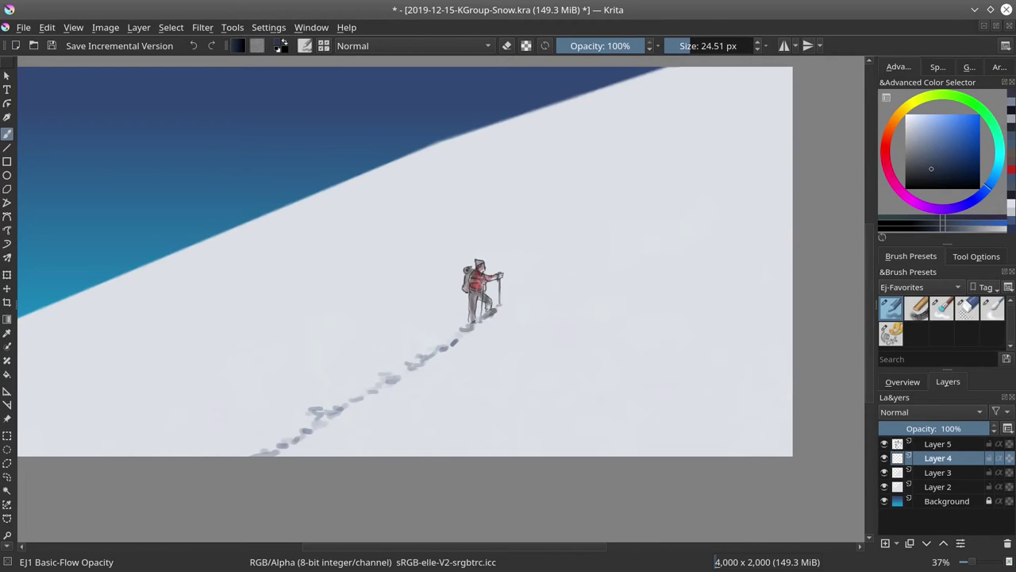
{"action": "left_click_drag", "start_coordinate": [492, 309], "coordinate": [513, 303]}
{"action": "mouse_move", "coordinate": [494, 309]}
{"action": "left_mouse_down"}
{"action": "mouse_move", "coordinate": [502, 307]}
{"action": "mouse_move", "coordinate": [479, 320]}
{"action": "left_mouse_up"}
Check the painting without Layer 5's line art, and trim the far end of the shadow with the sampled snow color.
{"action": "left_click", "coordinate": [885, 444]}
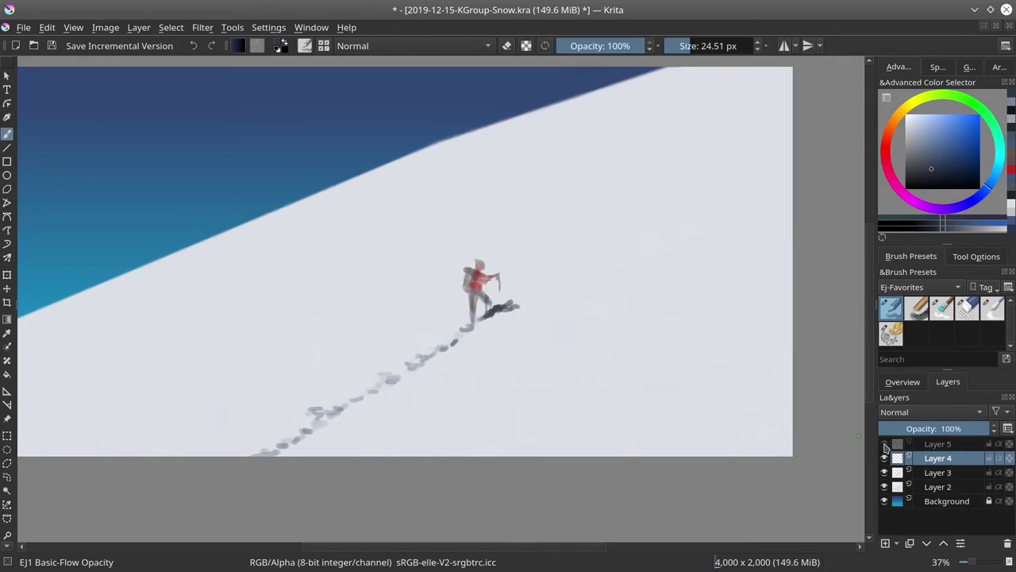
{"action": "left_click", "coordinate": [885, 445]}
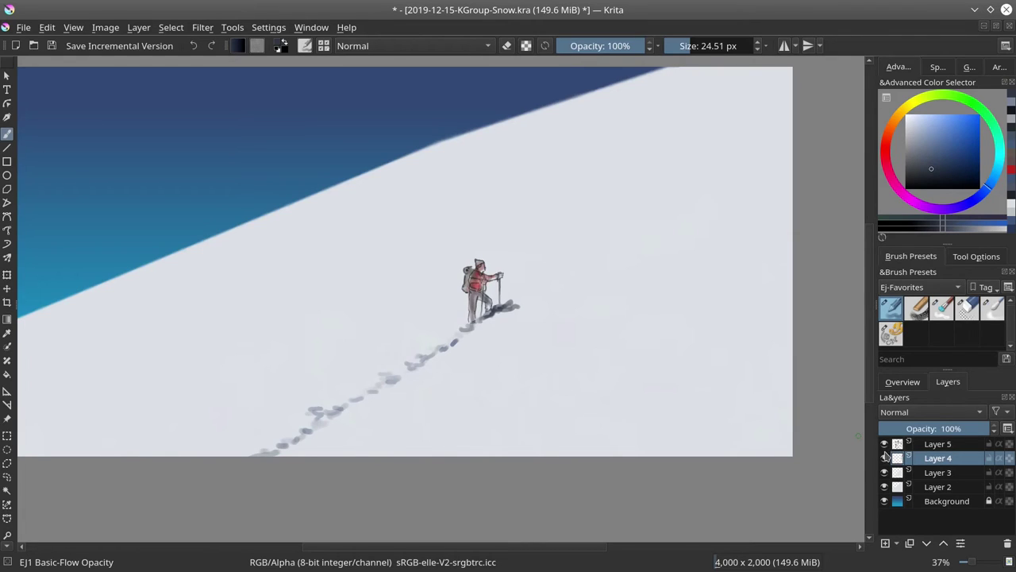
{"action": "left_click", "coordinate": [532, 308], "text": "ctrl"}
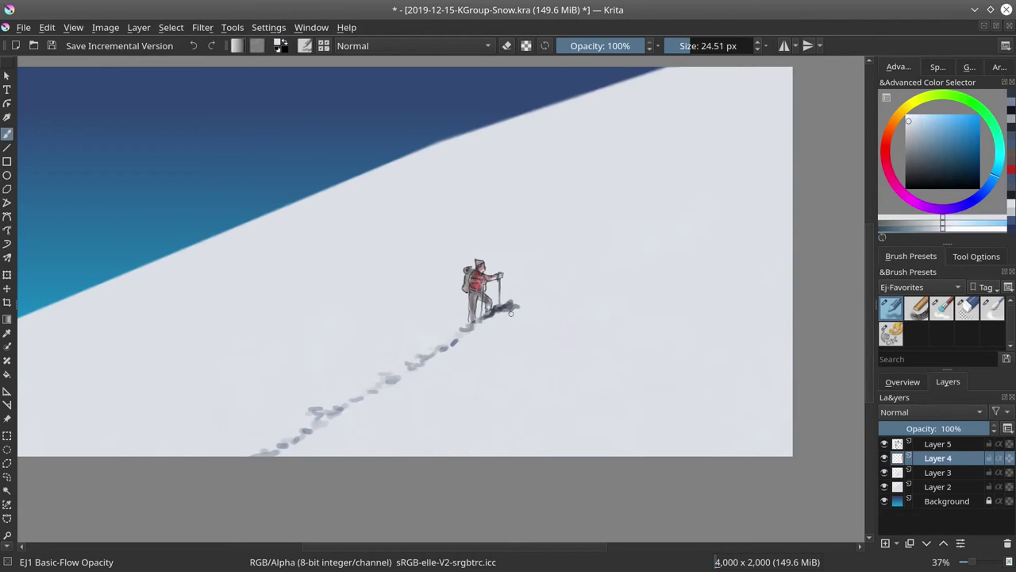
{"action": "left_click_drag", "start_coordinate": [516, 305], "coordinate": [509, 303]}
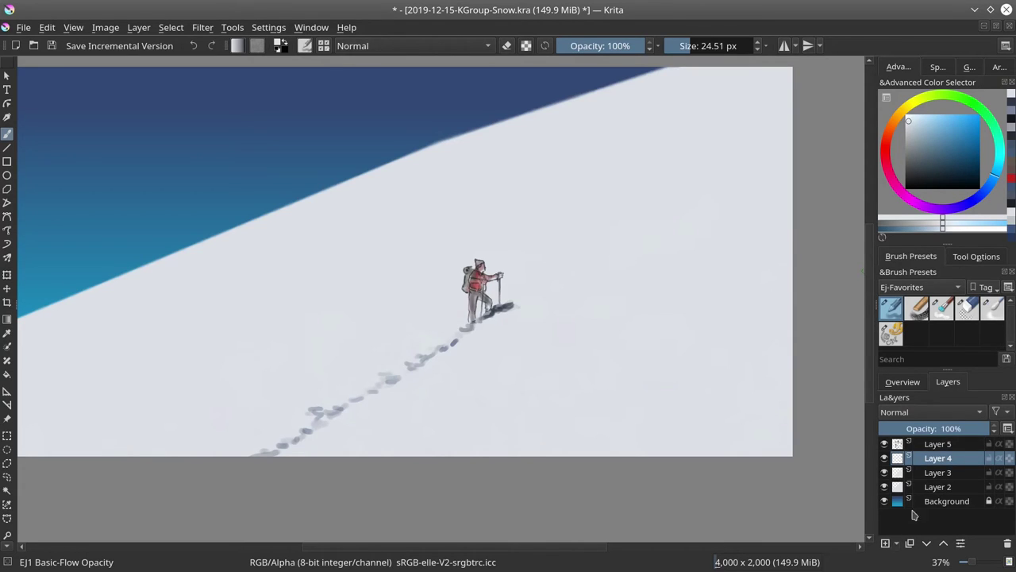
Add a new paint layer above Layer 5 and set its blending mode to Multiply.
{"action": "left_click", "coordinate": [958, 445]}
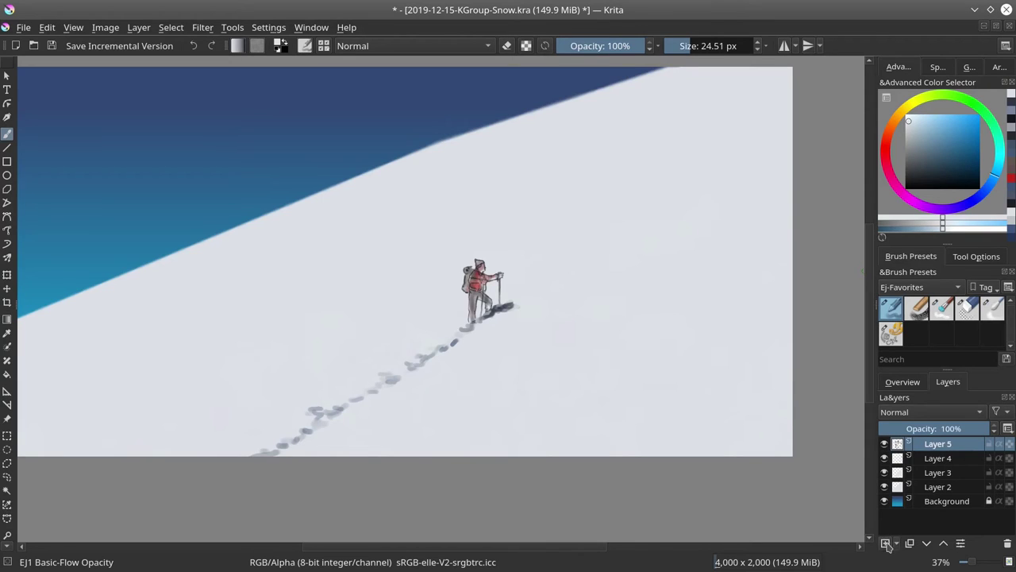
{"action": "left_click", "coordinate": [936, 412]}
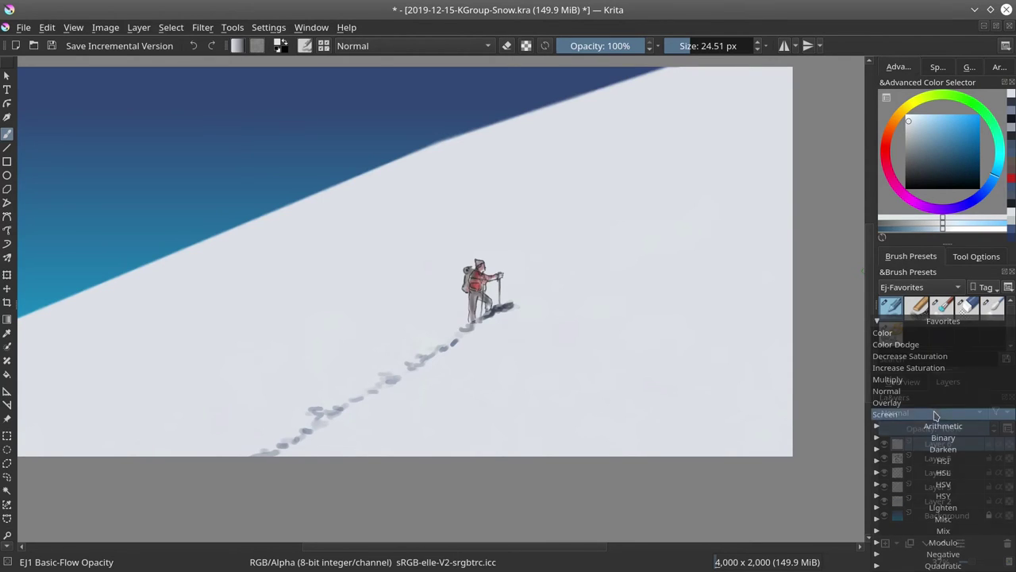
{"action": "left_click", "coordinate": [905, 379]}
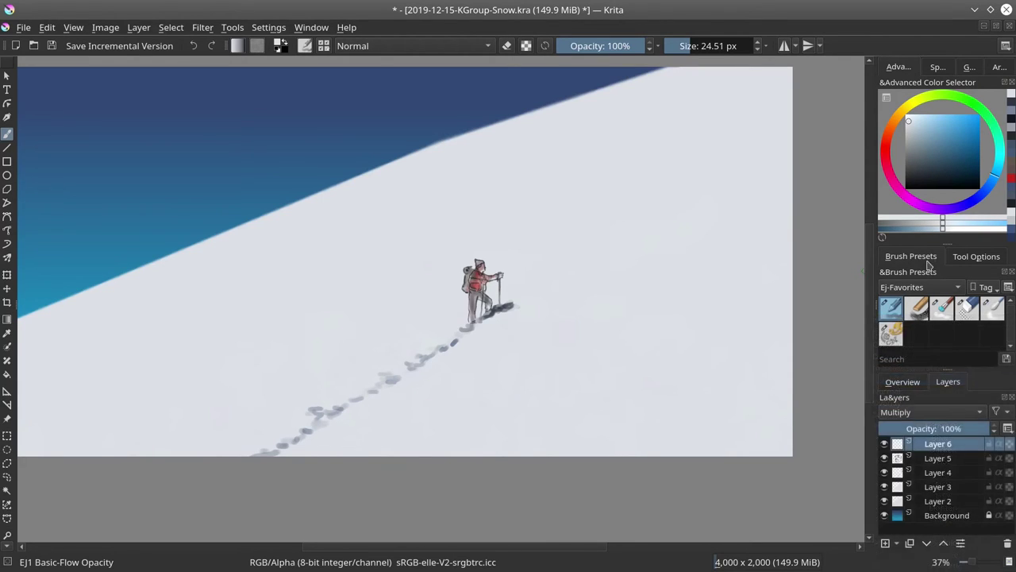
Glaze the hiker with the pale snow color using the EJ2 Chalk Grainy brush at 27.55 px, and save the file.
{"action": "left_click", "coordinate": [916, 308]}
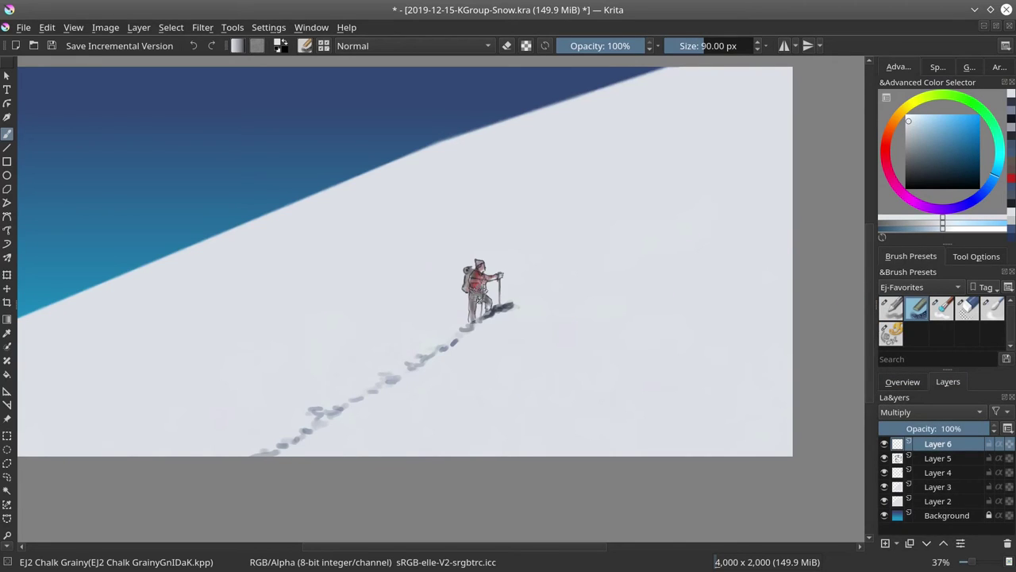
{"action": "left_click_drag", "start_coordinate": [488, 293], "coordinate": [466, 289]}
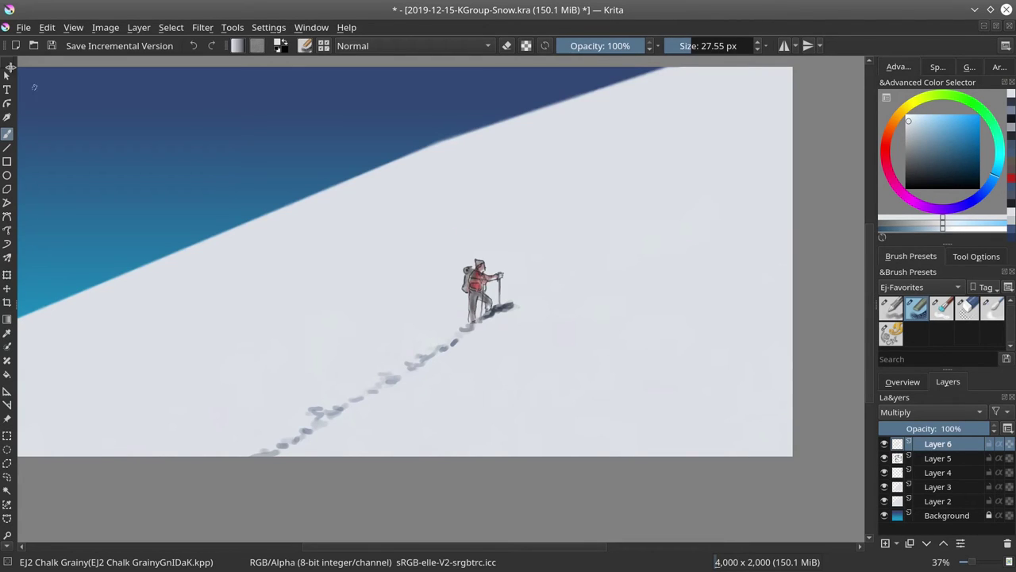
{"action": "left_click", "coordinate": [52, 45]}
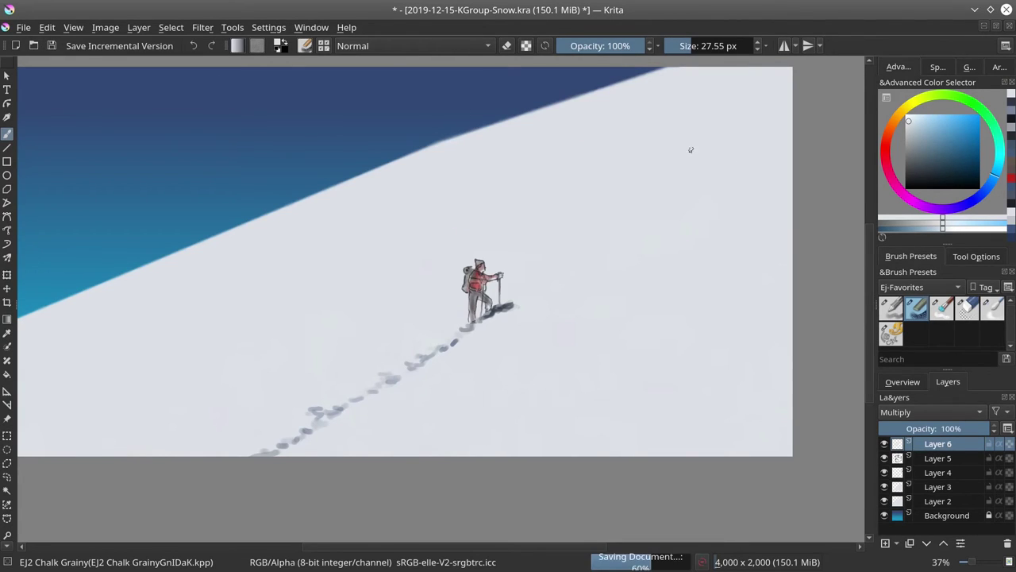
Shade the hiker's trousers on the Multiply layer with a muted dark blue at 27.55 px.
{"action": "left_click", "coordinate": [982, 198]}
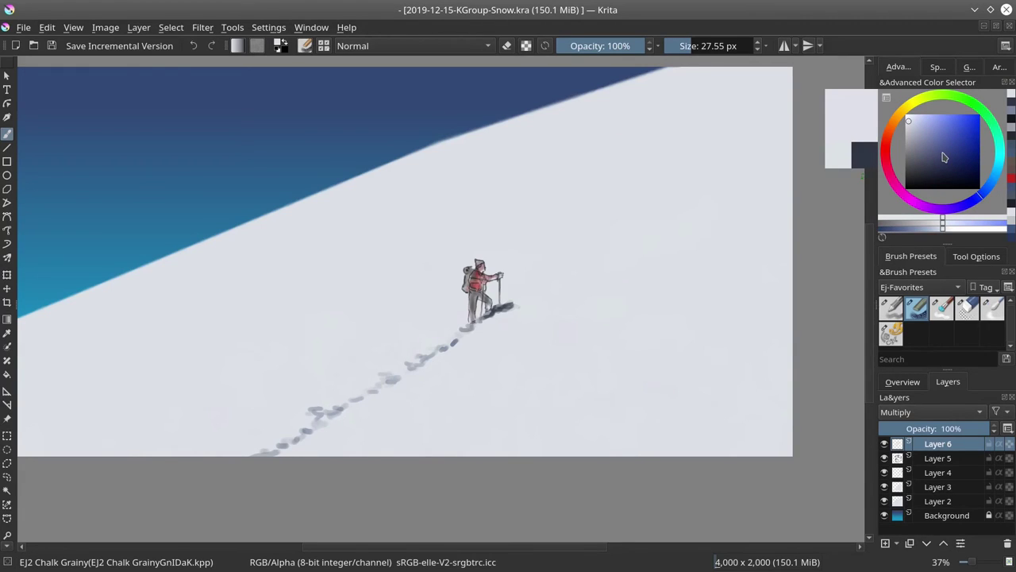
{"action": "left_click", "coordinate": [944, 155]}
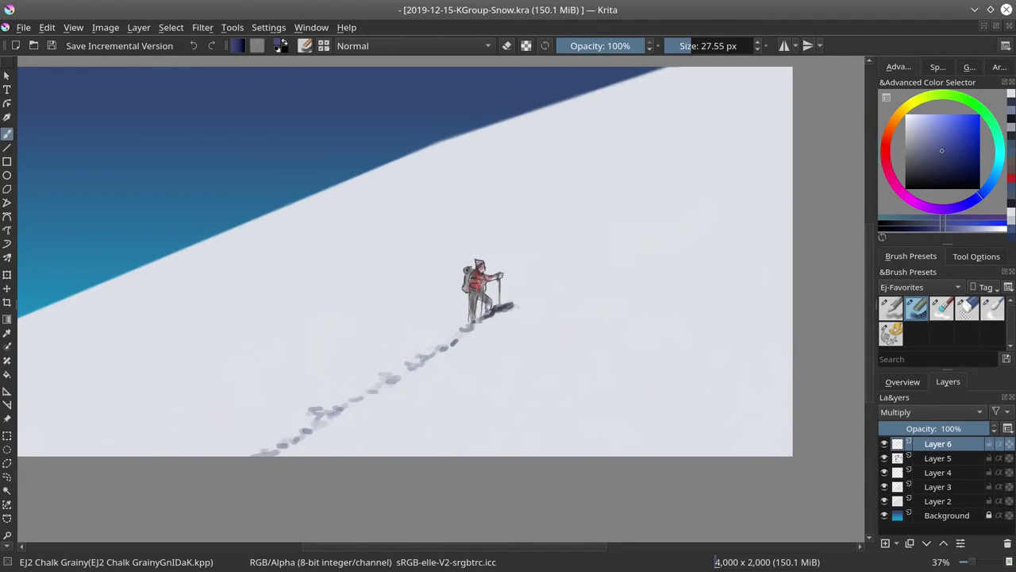
{"action": "mouse_move", "coordinate": [476, 295]}
{"action": "left_mouse_down"}
{"action": "mouse_move", "coordinate": [479, 307]}
{"action": "mouse_move", "coordinate": [494, 307]}
{"action": "mouse_move", "coordinate": [483, 290]}
{"action": "left_mouse_up"}
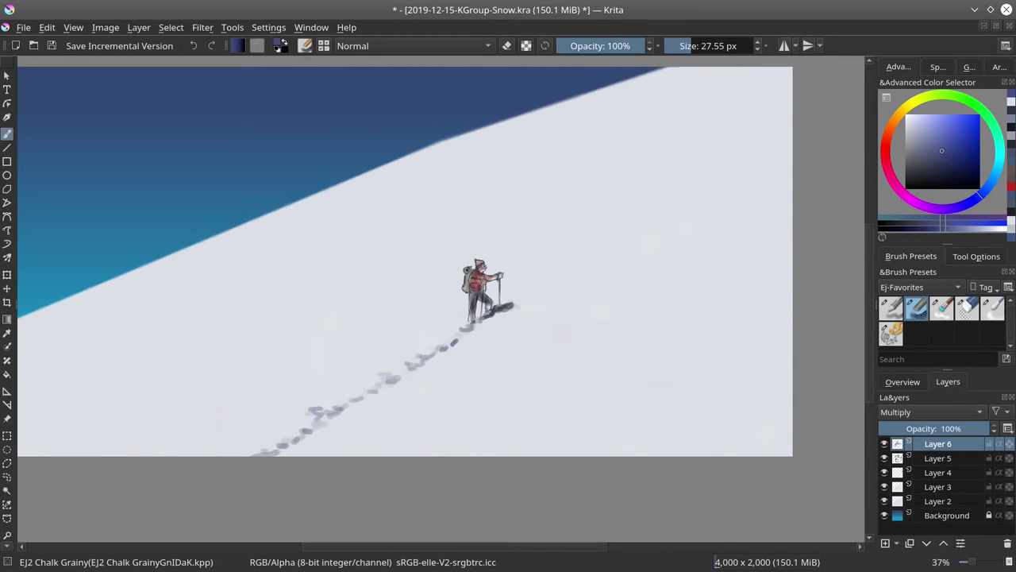
Shade the hiker's red jacket on the Multiply layer with muted orange-brown and crimson chalk strokes.
{"action": "left_click", "coordinate": [883, 135]}
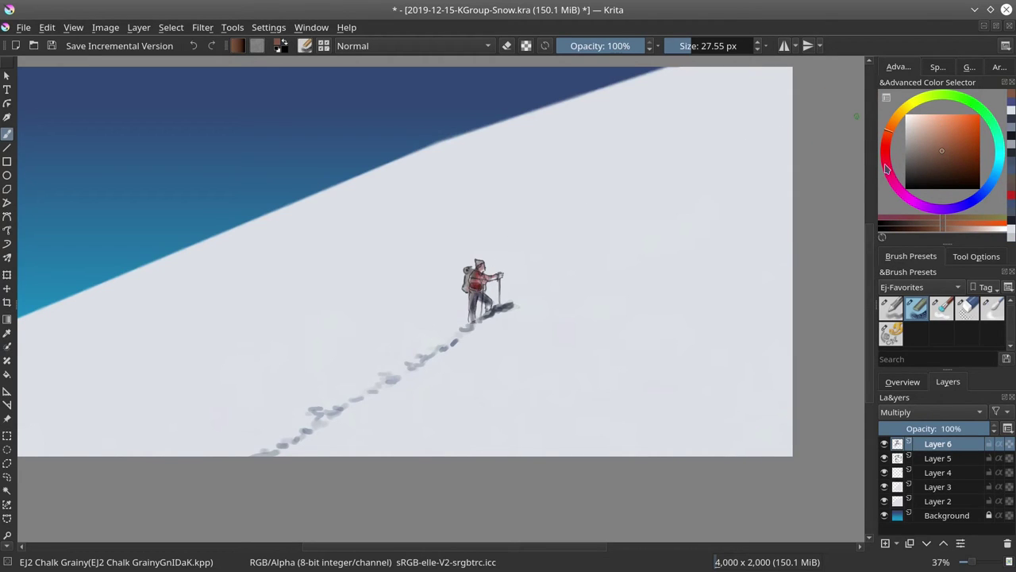
{"action": "left_click", "coordinate": [885, 163]}
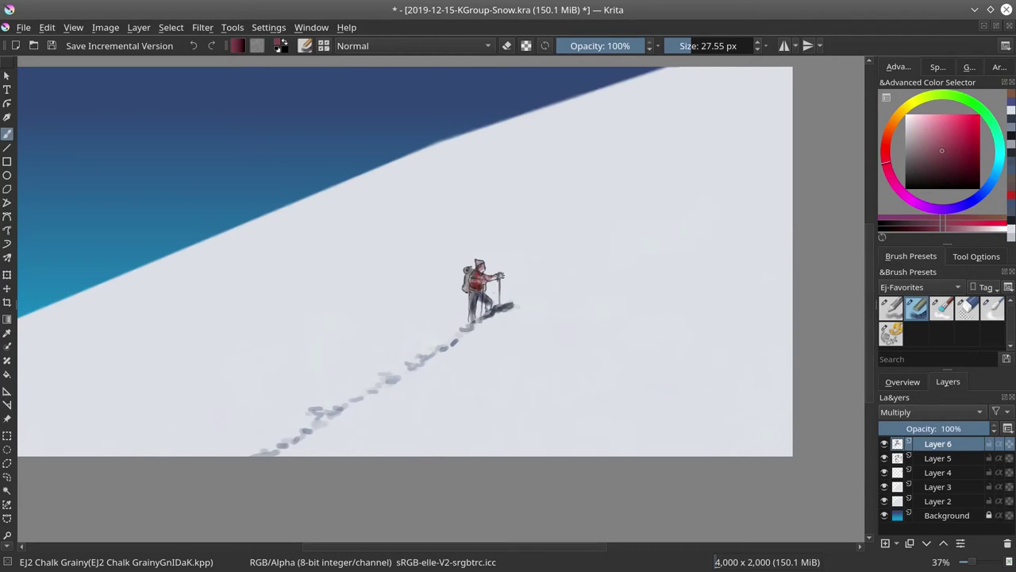
{"action": "key", "text": "ctrl"}
{"action": "left_click_drag", "start_coordinate": [486, 287], "coordinate": [491, 289]}
{"action": "key", "text": "ctrl+z"}
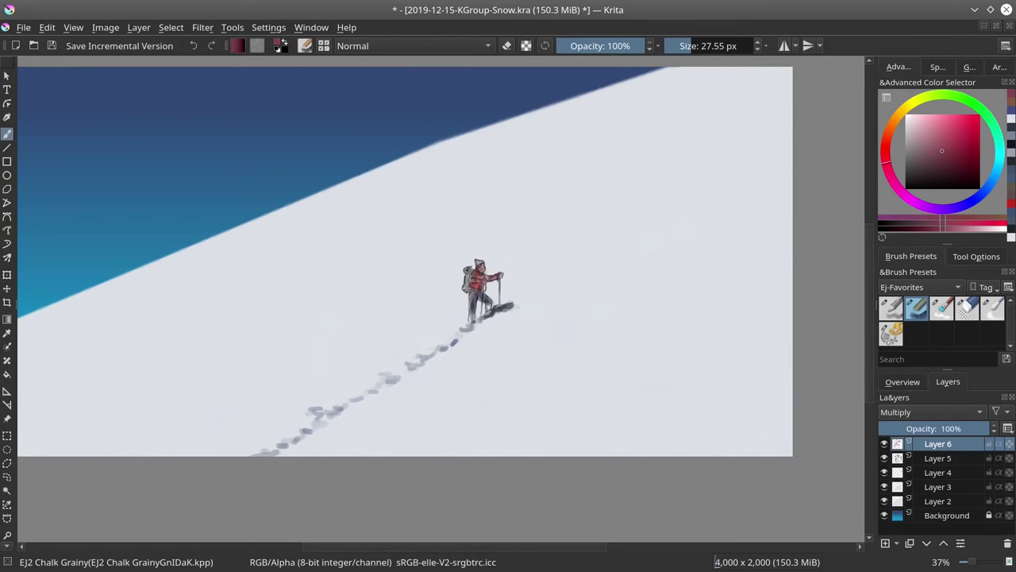
{"action": "left_click", "coordinate": [465, 291]}
Set the paint color to a muted orange-brown, and add a new layer above Layer 6 in Color Dodge mode.
{"action": "left_click", "coordinate": [893, 126]}
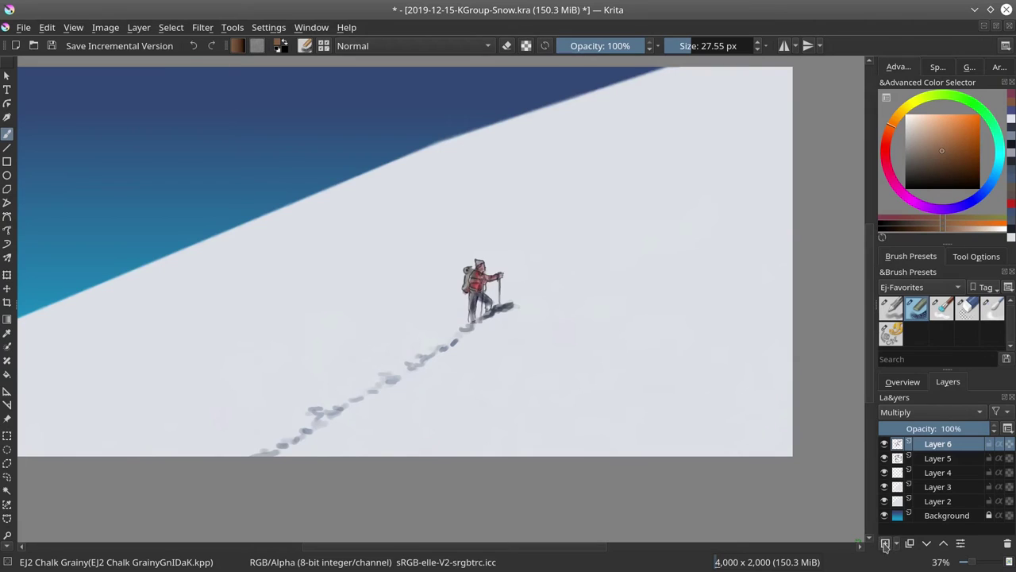
{"action": "left_click", "coordinate": [885, 543]}
{"action": "left_click", "coordinate": [913, 410]}
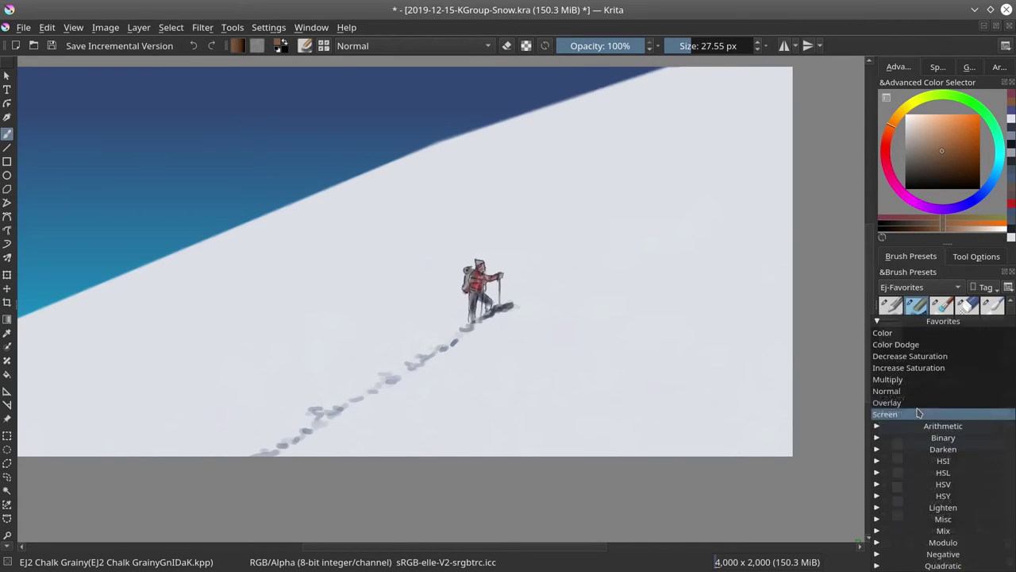
{"action": "left_click", "coordinate": [910, 344]}
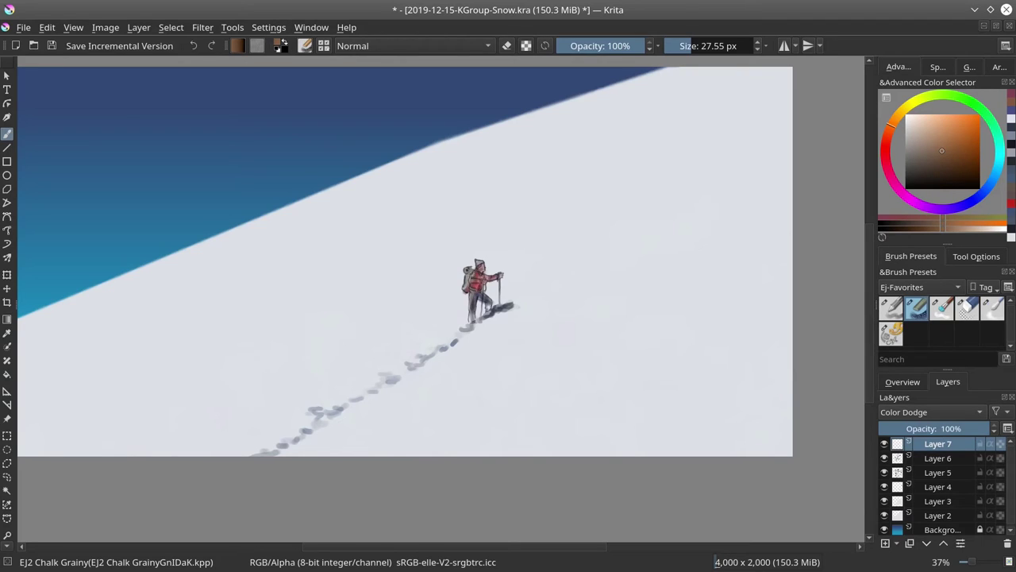
Reduce the chalk brush to 20.39 px and paint warm orange-brown highlights down the hiker's backpack and rear leg.
{"action": "key", "text": "bracketleft"}
{"action": "key", "text": "bracketleft"}
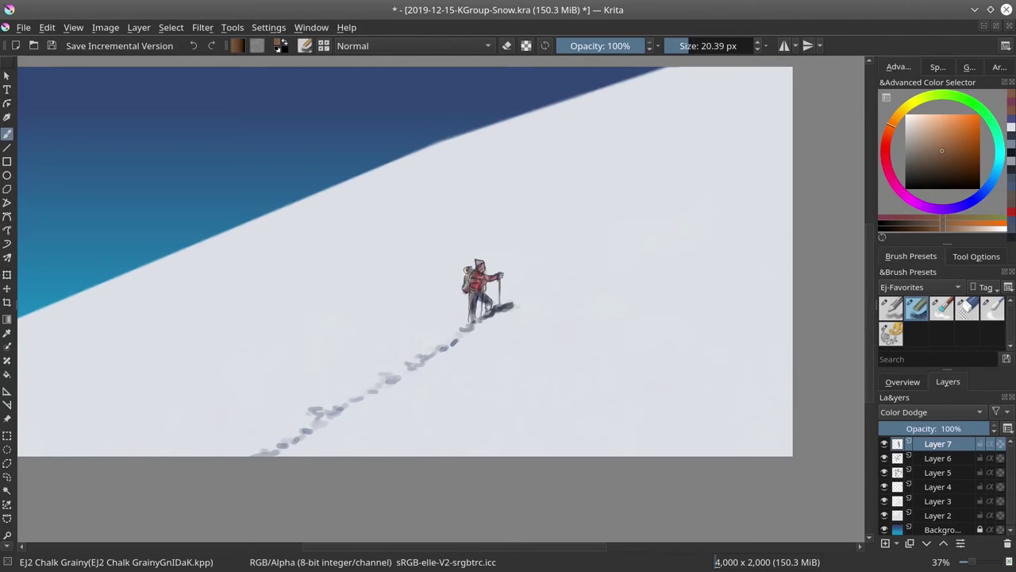
{"action": "mouse_move", "coordinate": [465, 273]}
{"action": "left_mouse_down"}
{"action": "mouse_move", "coordinate": [465, 289]}
{"action": "mouse_move", "coordinate": [480, 267]}
{"action": "mouse_move", "coordinate": [470, 320]}
{"action": "left_mouse_up"}
{"action": "left_click", "coordinate": [489, 45]}
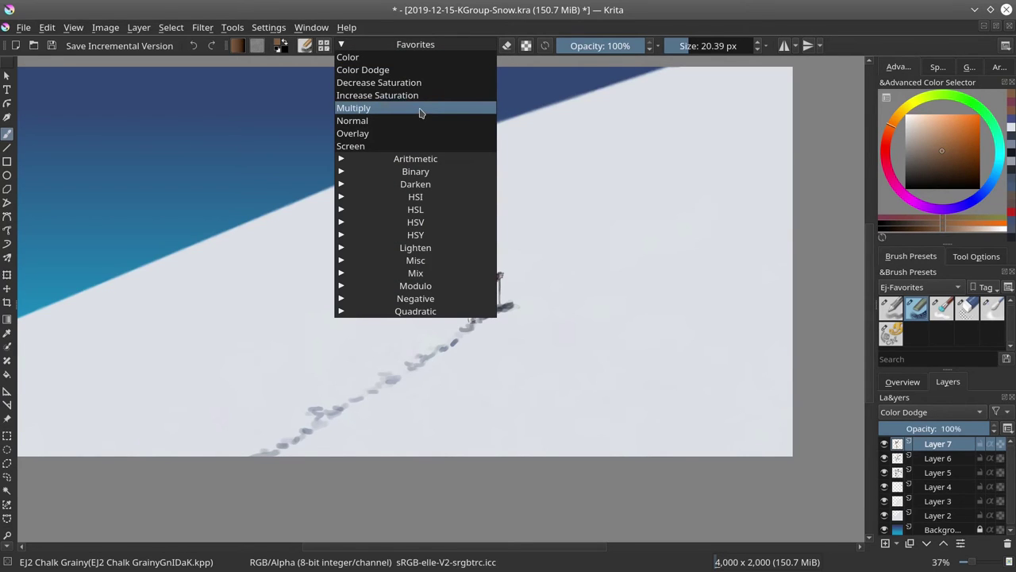
{"action": "left_click", "coordinate": [381, 45]}
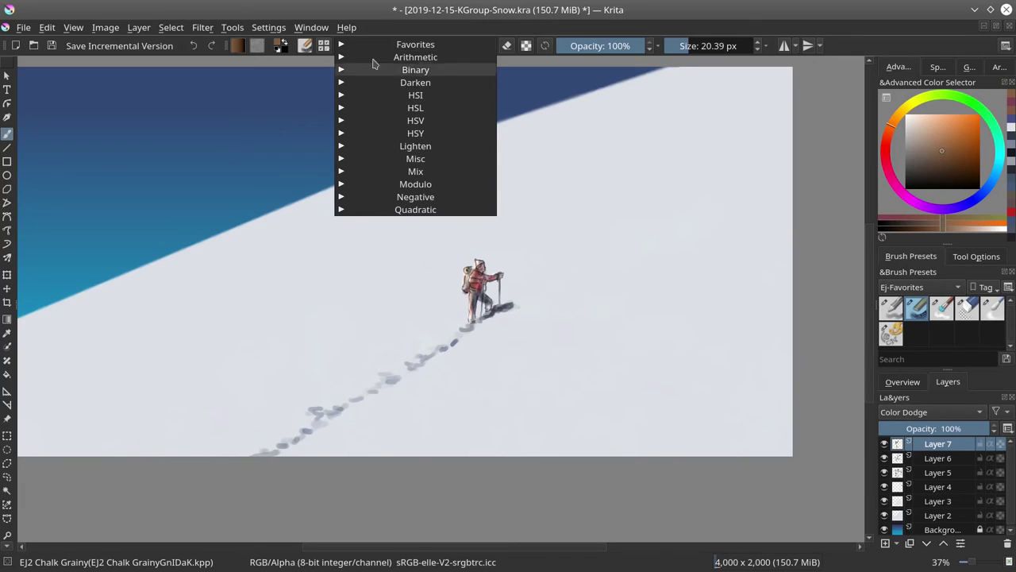
{"action": "left_click", "coordinate": [375, 45]}
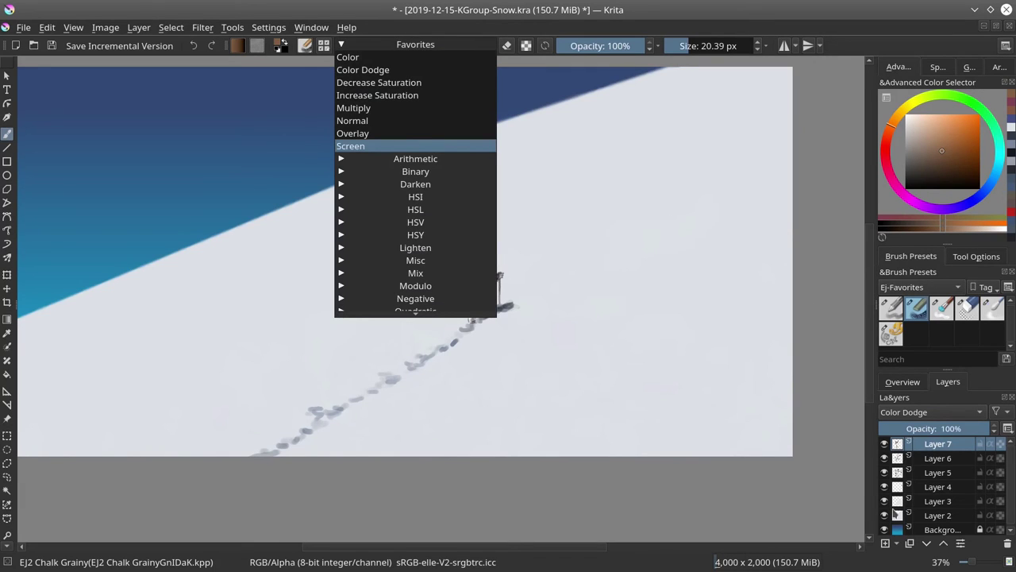
Touch up the hiker's backpack and front leg with small chalk strokes on Layer 6, and save the painting.
{"action": "left_click", "coordinate": [949, 464]}
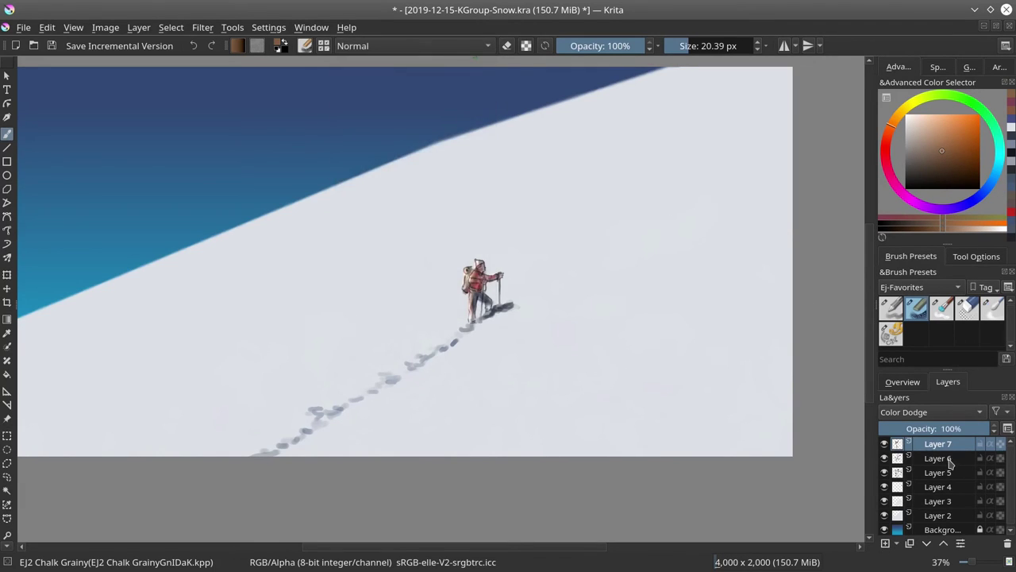
{"action": "left_click", "coordinate": [949, 459]}
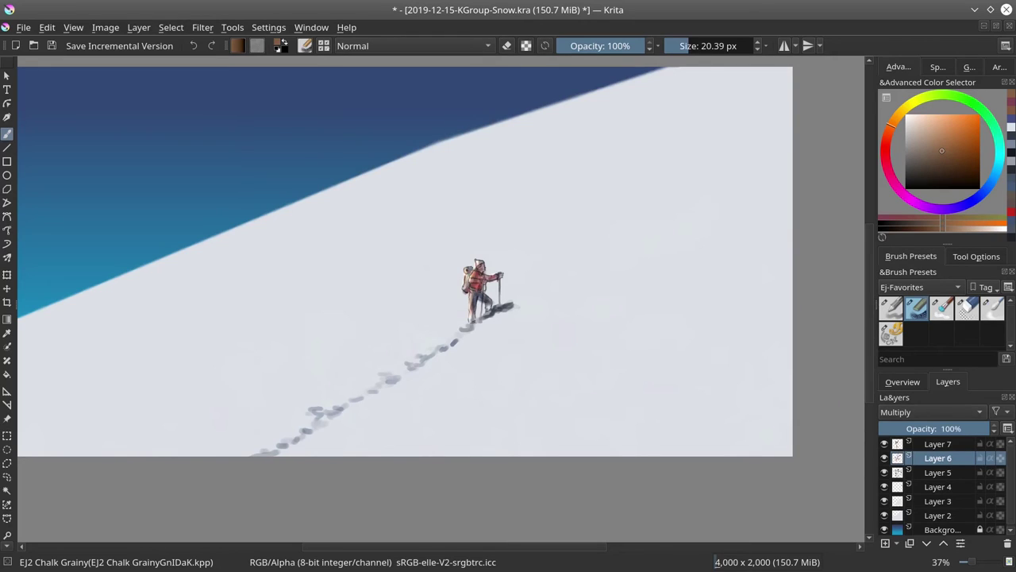
{"action": "left_click_drag", "start_coordinate": [468, 270], "coordinate": [473, 278]}
{"action": "left_click_drag", "start_coordinate": [488, 300], "coordinate": [493, 306]}
{"action": "left_click", "coordinate": [54, 45]}
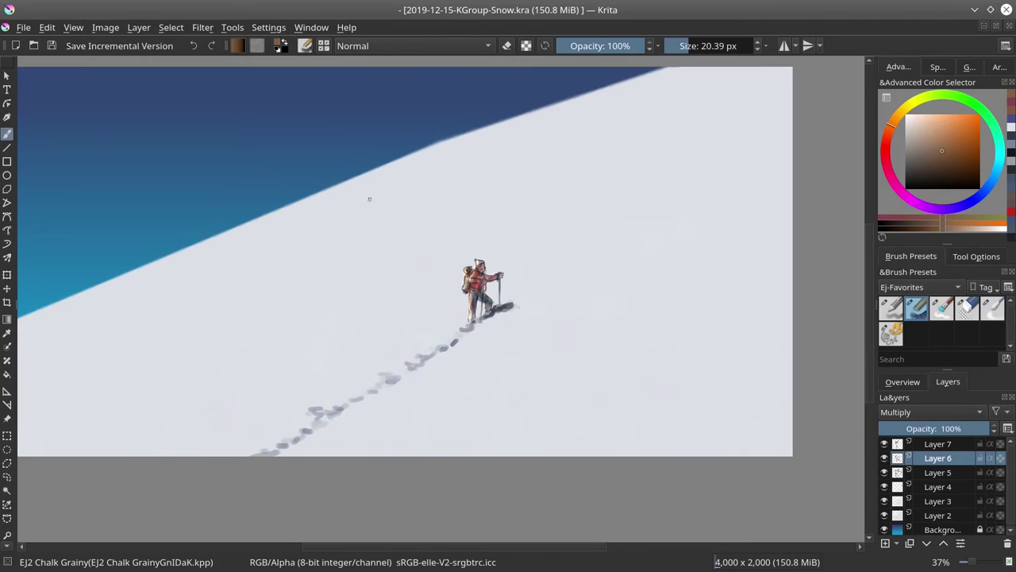
Duplicate all layers from Layer 2 through Layer 7 together.
{"action": "scroll", "coordinate": [370, 196], "scroll_direction": "down", "scroll_amount": 2}
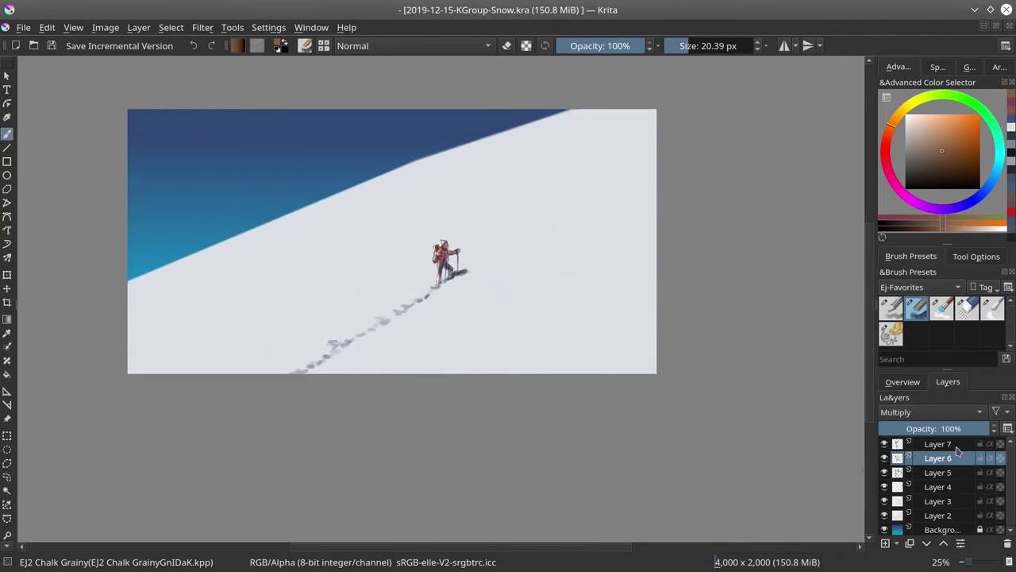
{"action": "left_click", "coordinate": [912, 383]}
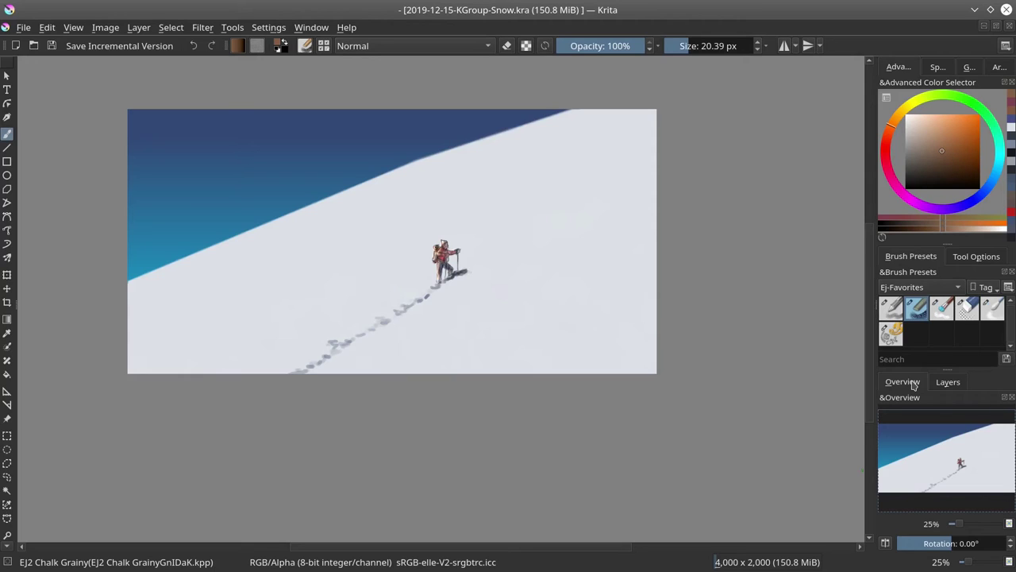
{"action": "left_click", "coordinate": [959, 385]}
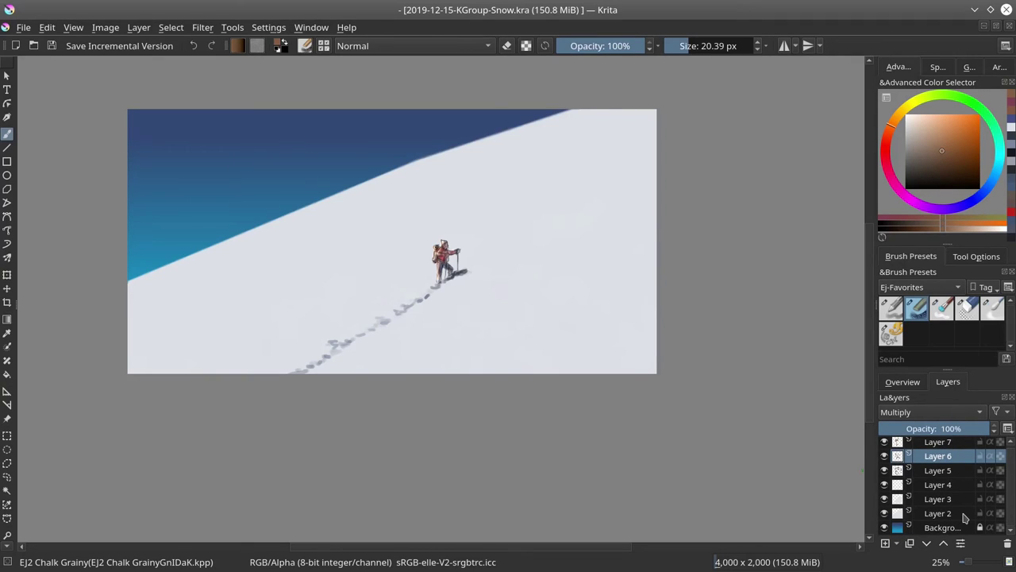
{"action": "scroll", "coordinate": [965, 517], "scroll_direction": "up", "scroll_amount": 1}
{"action": "left_click", "coordinate": [962, 517]}
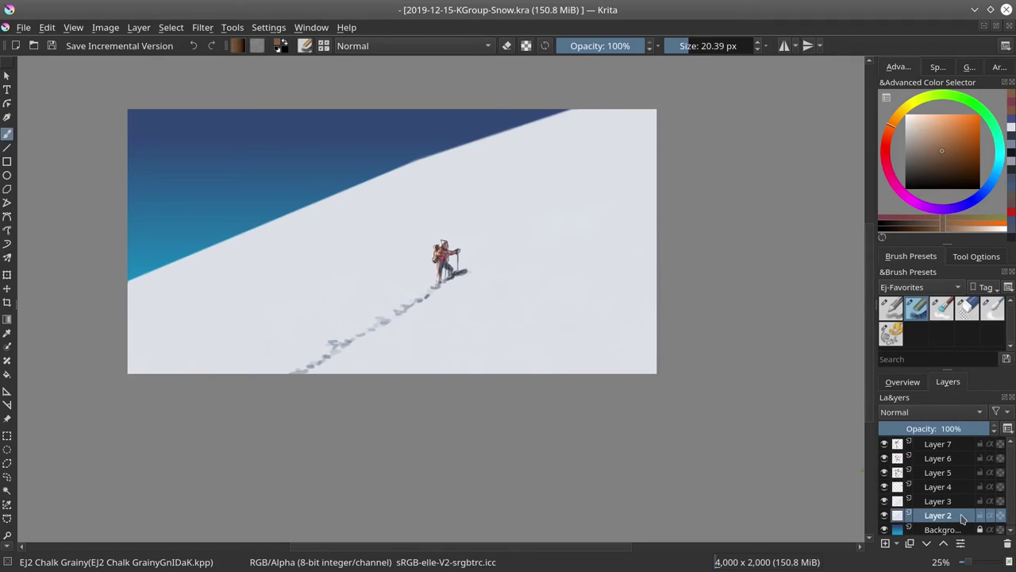
{"action": "left_click", "coordinate": [963, 446], "text": "shift"}
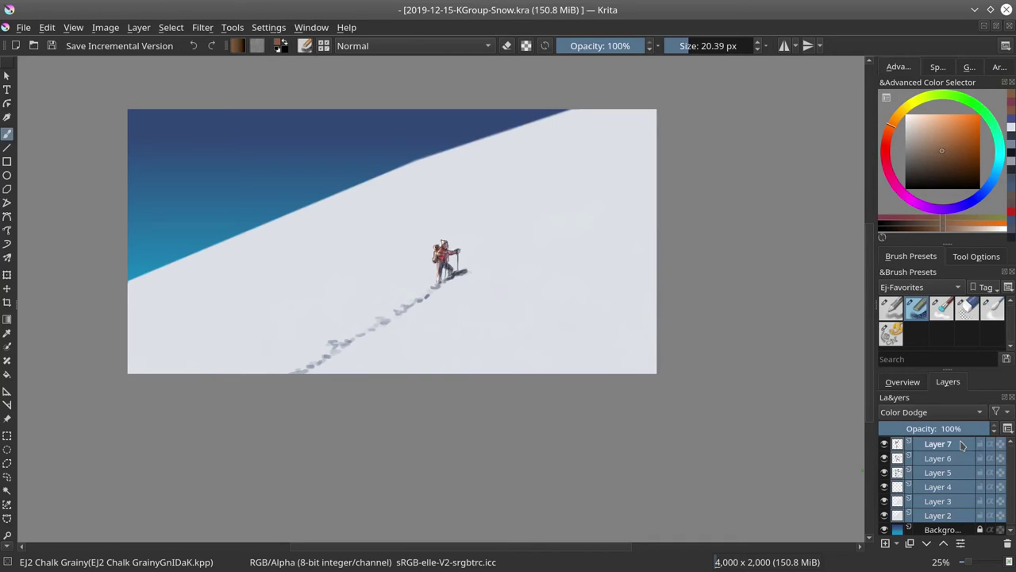
{"action": "right_click", "coordinate": [962, 445]}
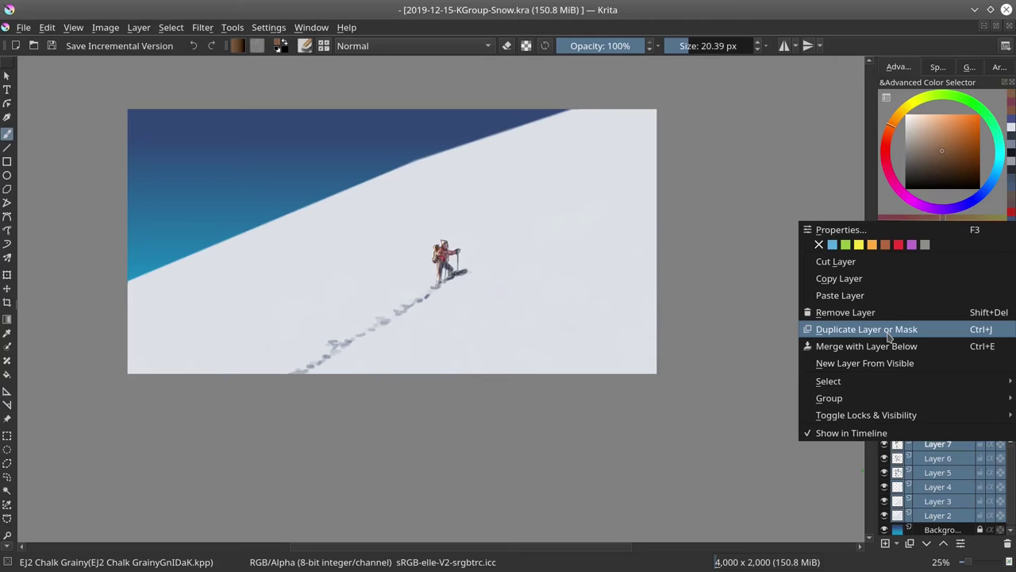
{"action": "left_click", "coordinate": [889, 337]}
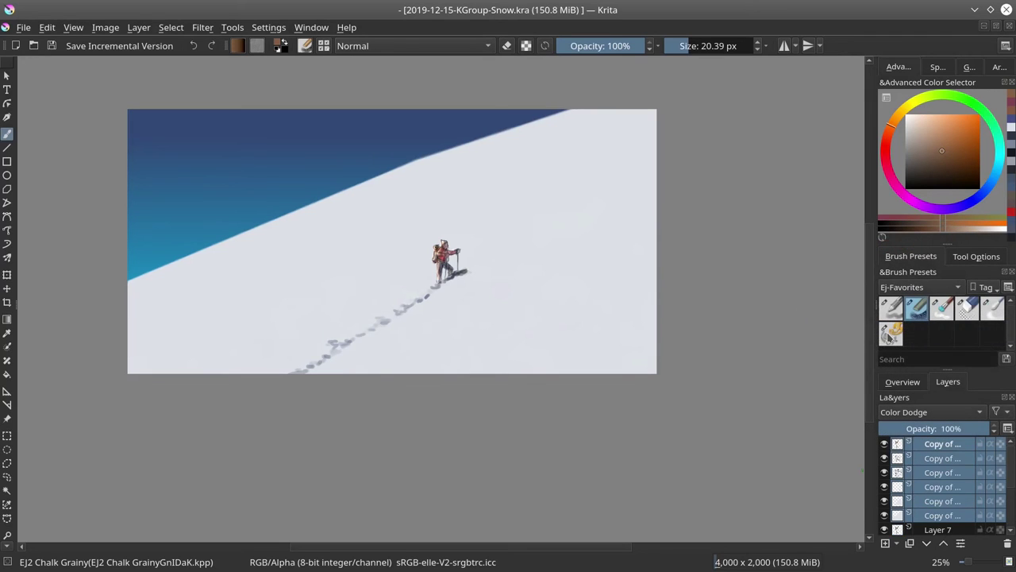
Put the duplicated layers into a quick group and name the group originals.
{"action": "right_click", "coordinate": [966, 446]}
{"action": "mouse_move", "coordinate": [885, 398]}
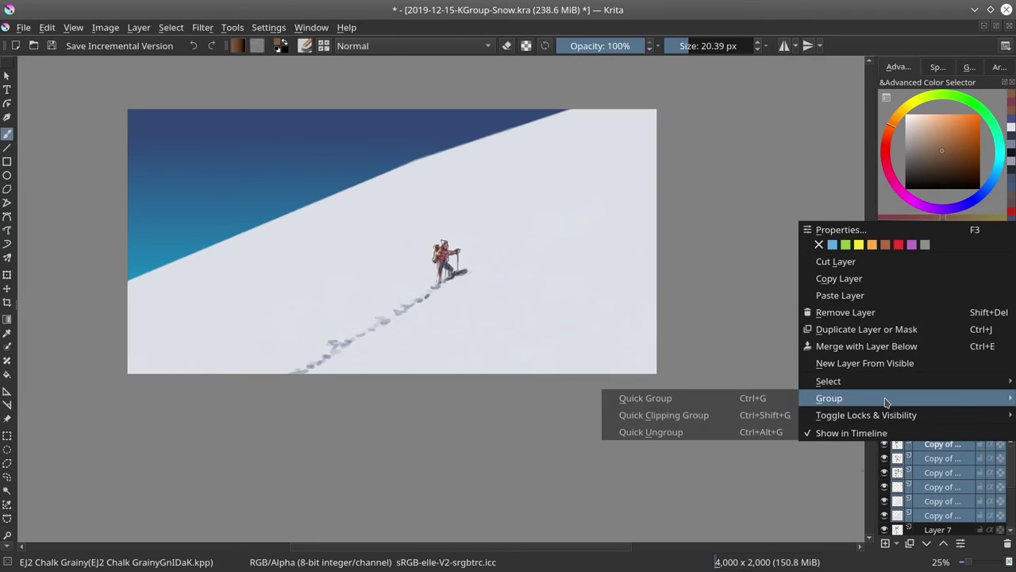
{"action": "left_click", "coordinate": [717, 405]}
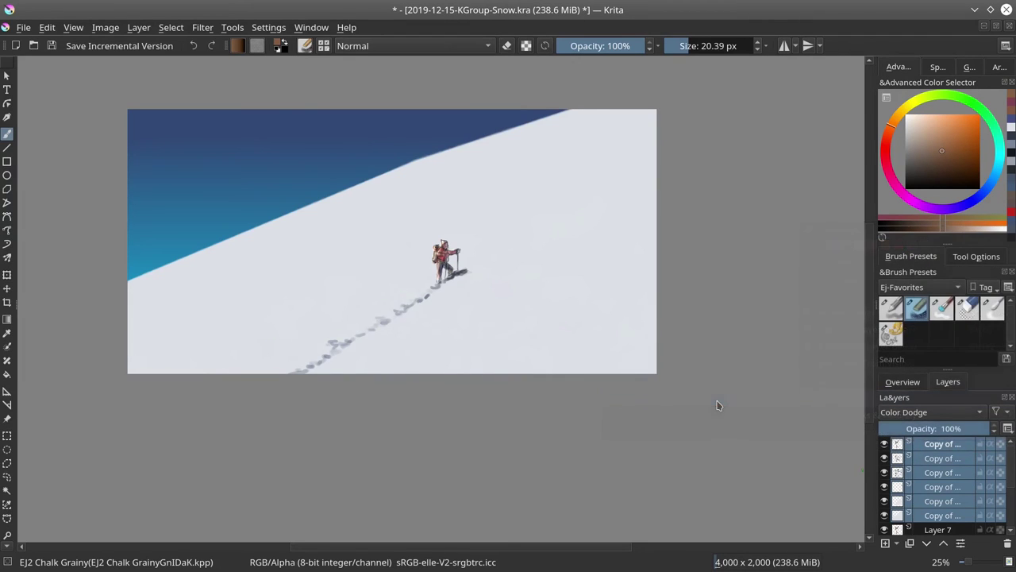
{"action": "double_click", "coordinate": [941, 445]}
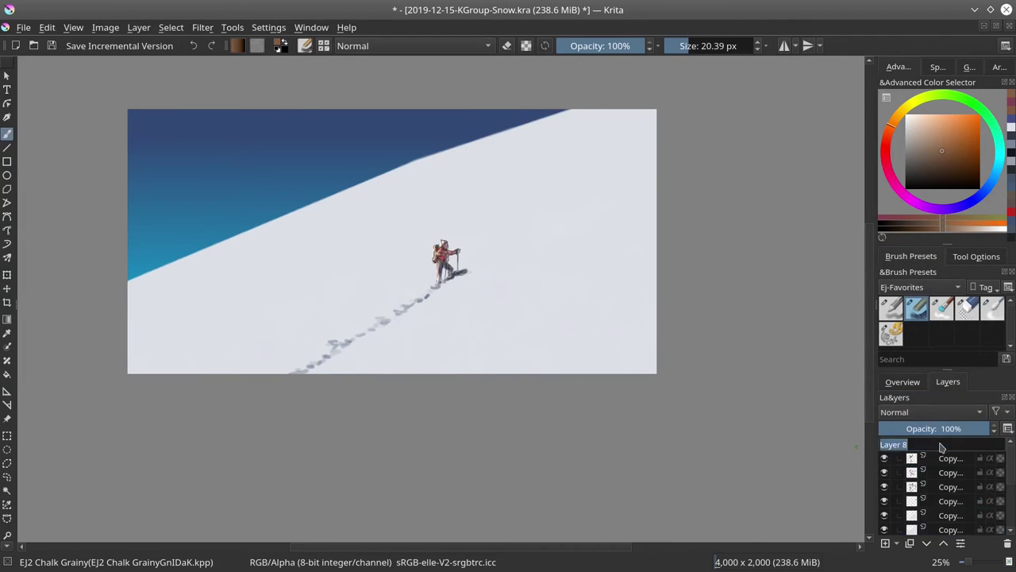
{"action": "type", "text": "originals"}
{"action": "key", "text": "Return"}
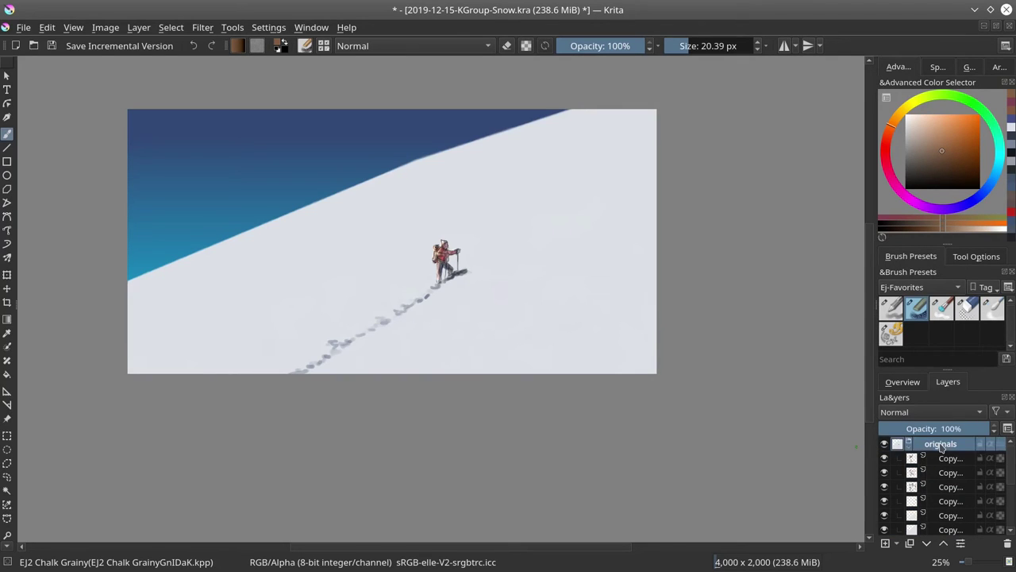
Lock, hide and collapse the originals group.
{"action": "left_click", "coordinate": [980, 445]}
{"action": "left_click", "coordinate": [884, 444]}
{"action": "left_click", "coordinate": [909, 445]}
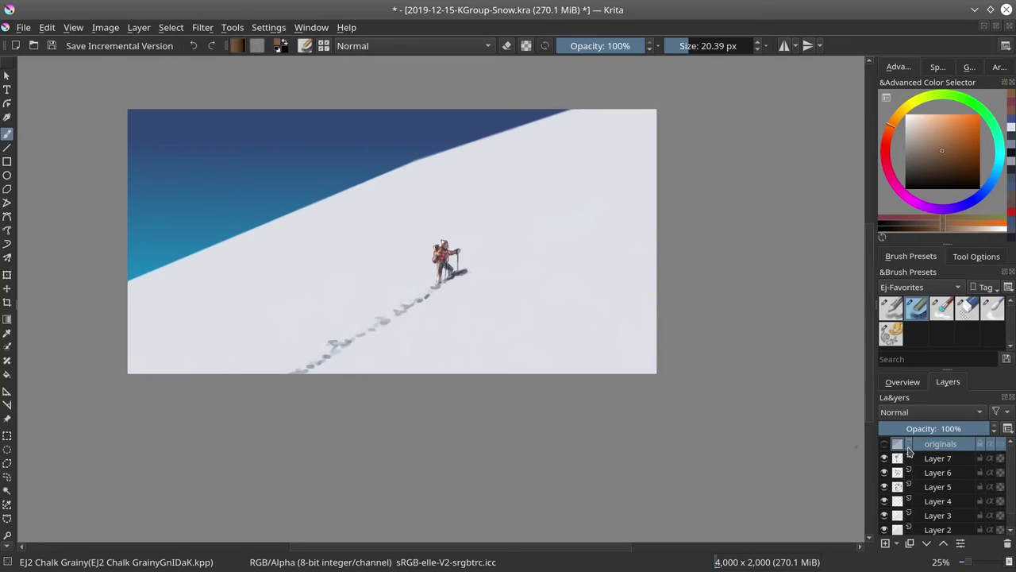
Merge Layers 2 through 7 into a single layer, and check it against the background by toggling its visibility.
{"action": "left_click", "coordinate": [941, 458]}
{"action": "scroll", "coordinate": [945, 492], "scroll_direction": "down", "scroll_amount": 1}
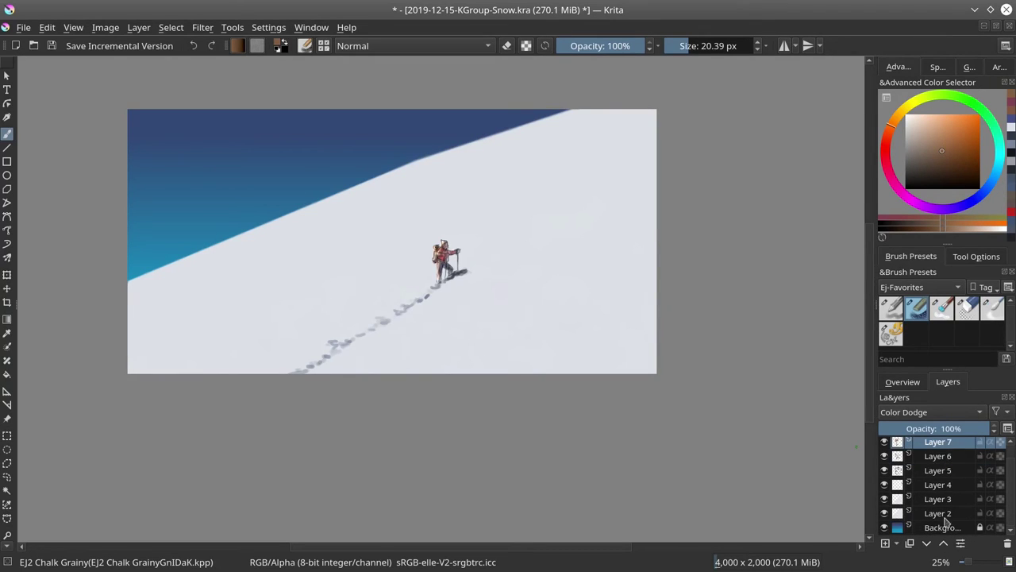
{"action": "mouse_move", "coordinate": [951, 522]}
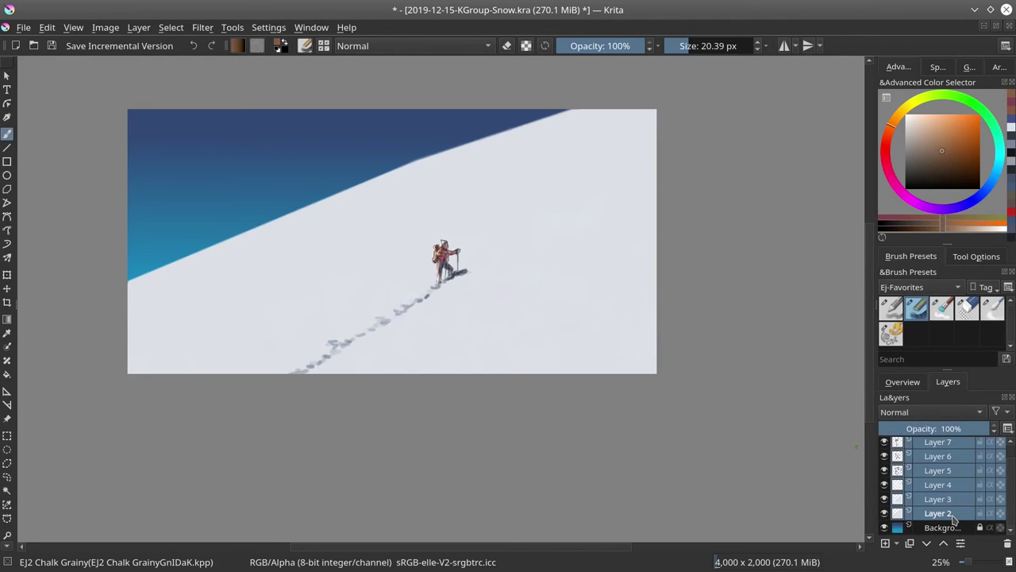
{"action": "right_click", "coordinate": [954, 518]}
{"action": "left_click", "coordinate": [907, 421]}
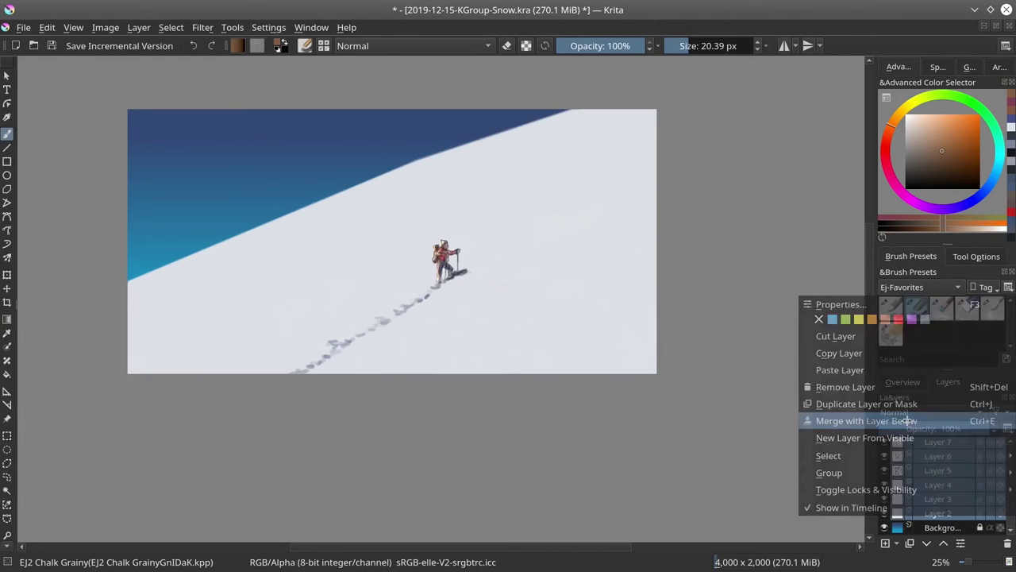
{"action": "left_click", "coordinate": [884, 459]}
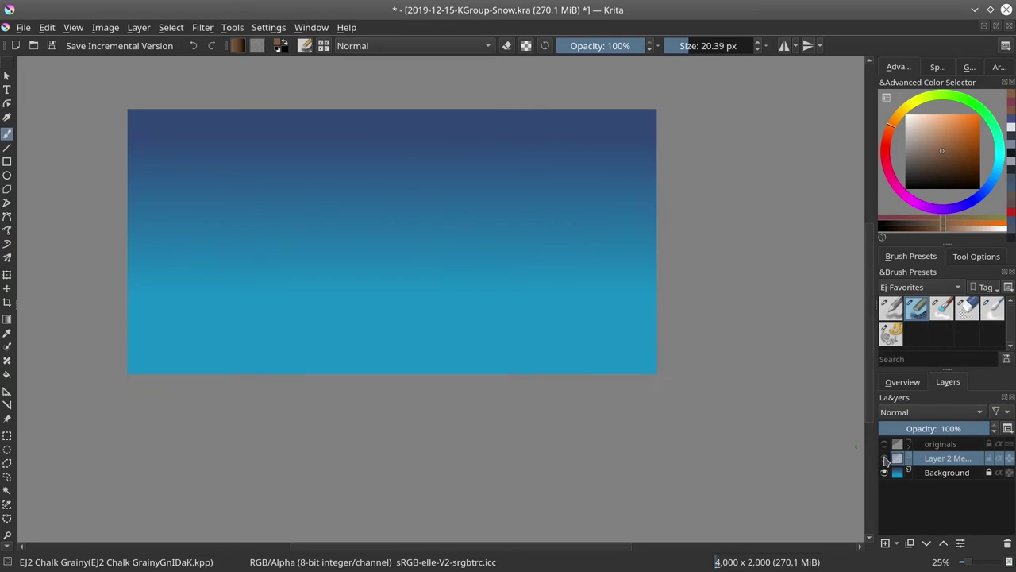
{"action": "left_click", "coordinate": [885, 460]}
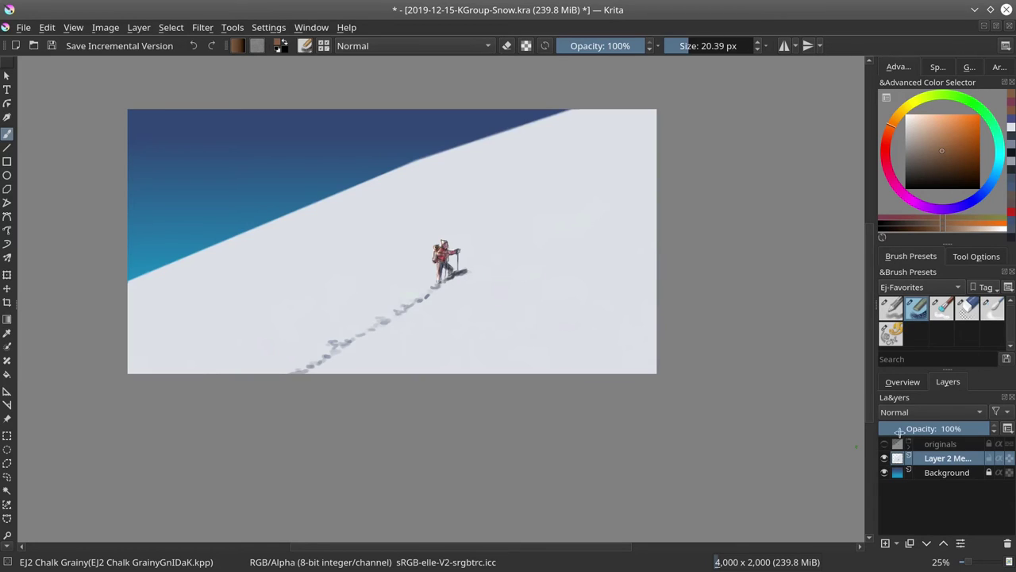
Show the overview of the whole image and save the painting.
{"action": "left_click", "coordinate": [914, 385]}
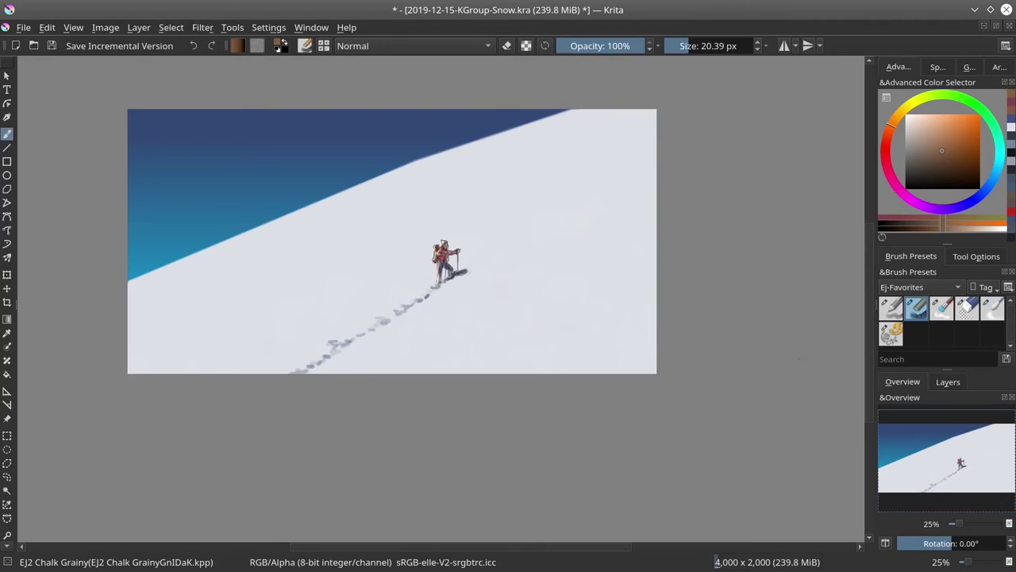
{"action": "left_click", "coordinate": [51, 45]}
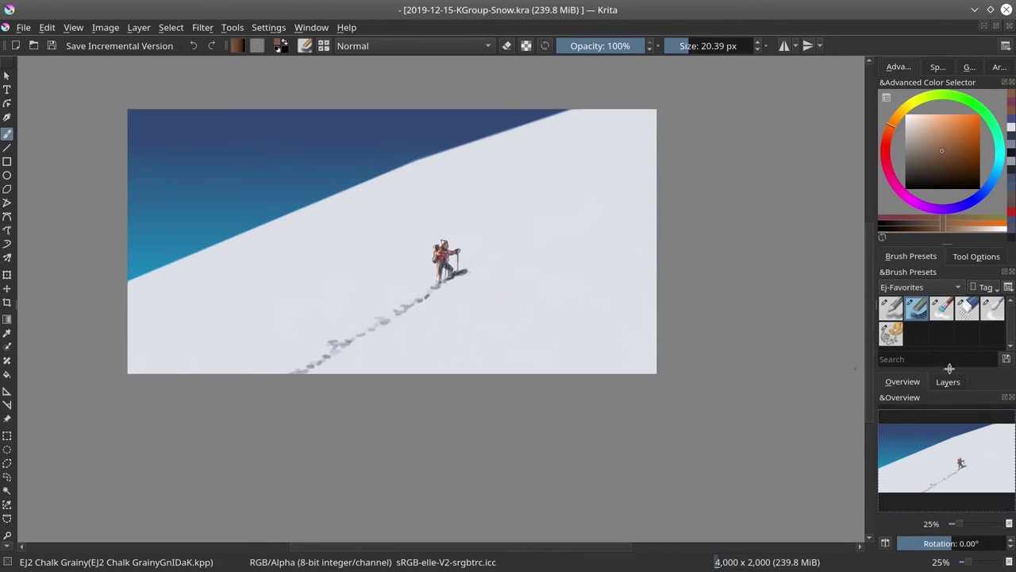
{"action": "left_click_drag", "start_coordinate": [949, 369], "coordinate": [949, 367]}
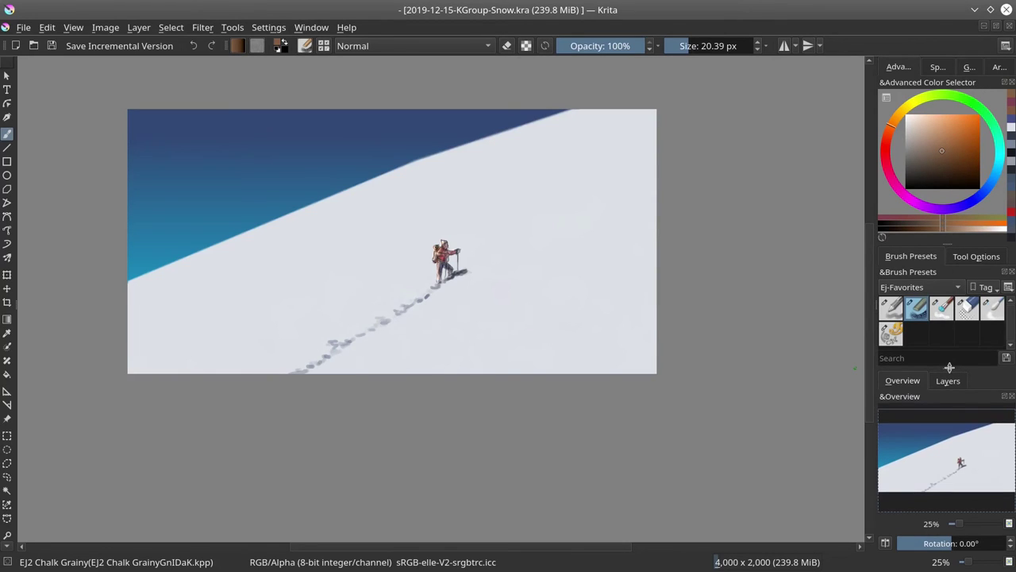
Soften the outer edge of the hiker's backpack with the EJ3 Blender Textured Soft Copy brush at 14.07 px.
{"action": "left_click", "coordinate": [949, 317]}
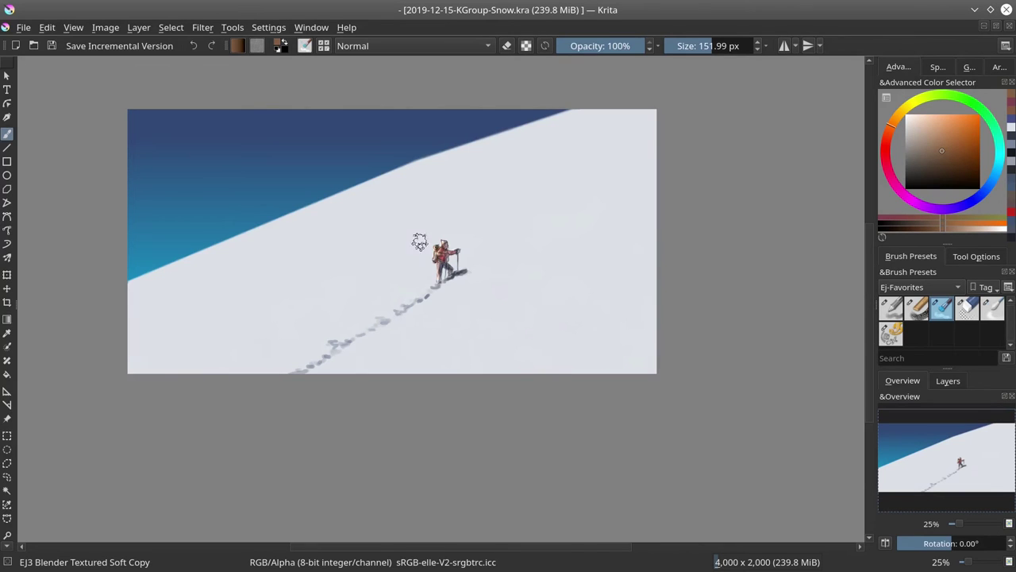
{"action": "left_click_drag", "start_coordinate": [453, 284], "coordinate": [554, 156]}
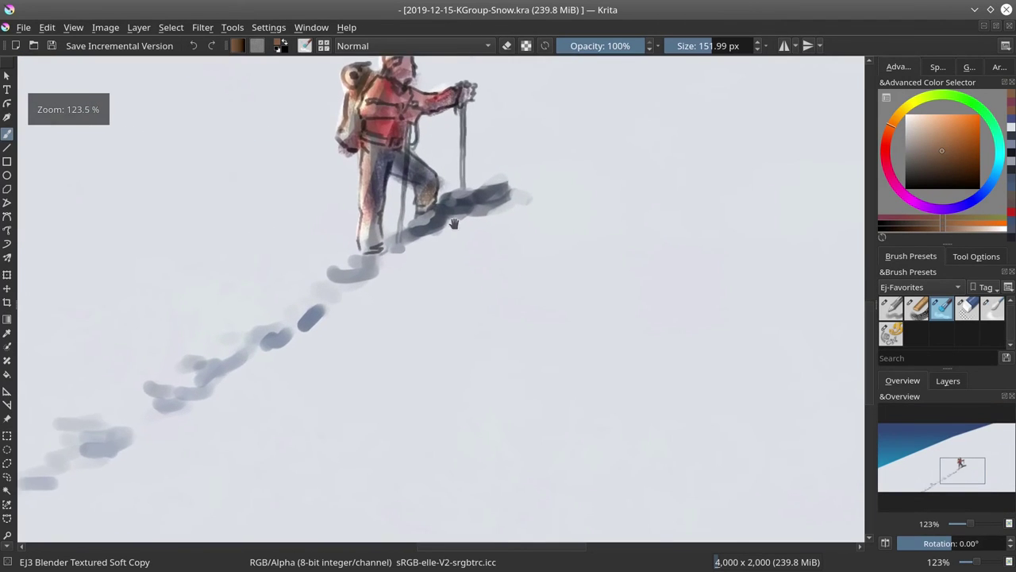
{"action": "left_click_drag", "start_coordinate": [454, 223], "coordinate": [494, 352]}
{"action": "left_click_drag", "start_coordinate": [441, 306], "coordinate": [454, 264]}
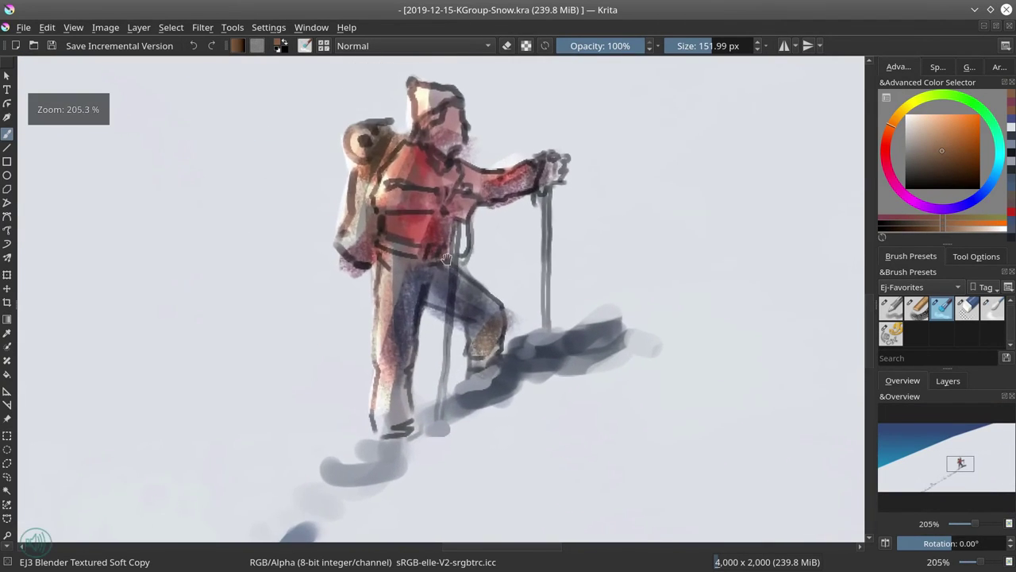
{"action": "mouse_move", "coordinate": [407, 319]}
{"action": "left_mouse_down"}
{"action": "mouse_move", "coordinate": [361, 276]}
{"action": "mouse_move", "coordinate": [392, 293]}
{"action": "mouse_move", "coordinate": [396, 312]}
{"action": "left_mouse_up"}
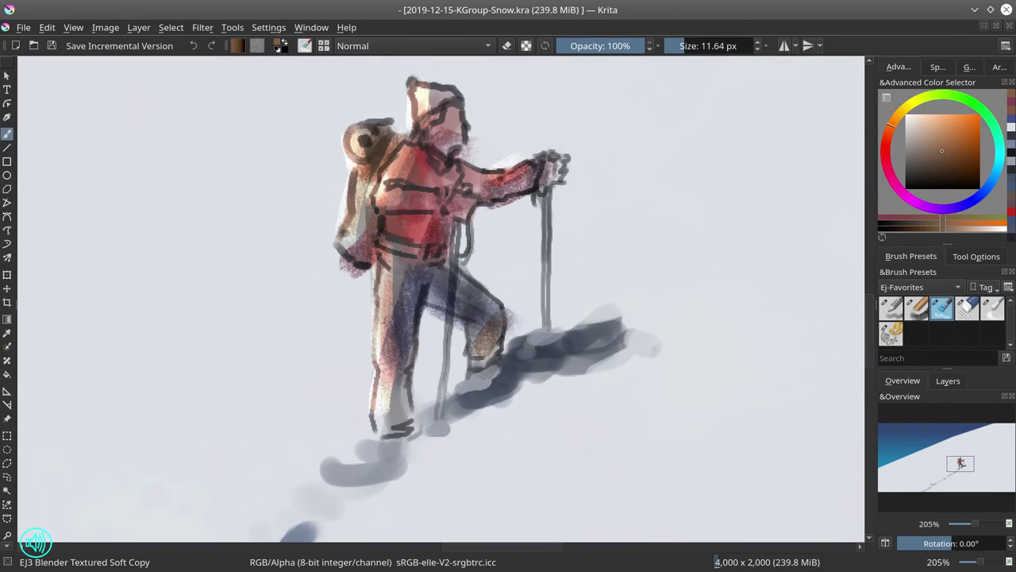
{"action": "left_click_drag", "start_coordinate": [382, 344], "coordinate": [378, 344]}
{"action": "left_click_drag", "start_coordinate": [334, 205], "coordinate": [332, 233]}
{"action": "left_click_drag", "start_coordinate": [341, 178], "coordinate": [340, 211]}
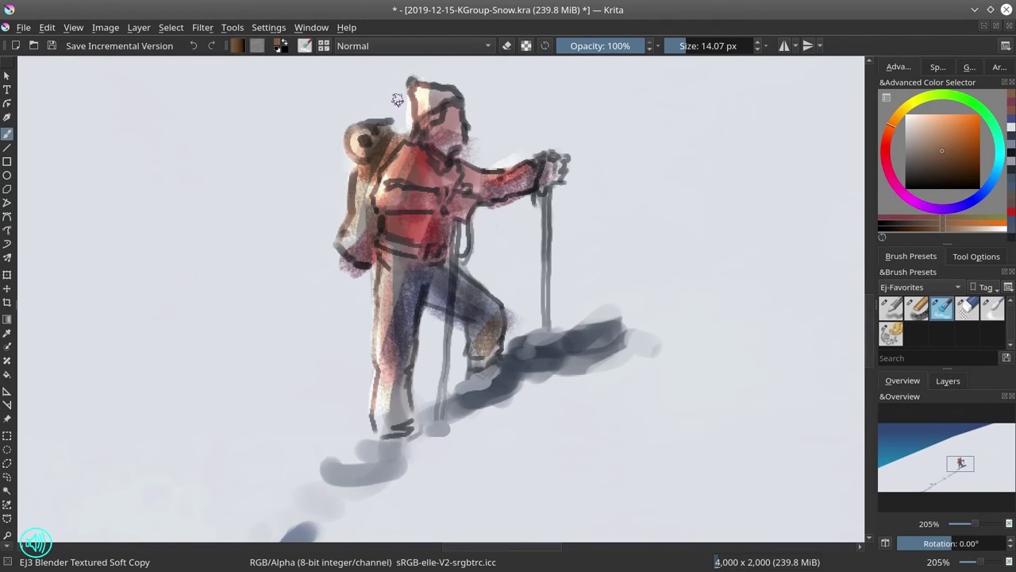
Blend away the dark outlines of the lower backpack and the rolled mat, reducing the blender brush to 10.77 px.
{"action": "key", "text": "bracketright"}
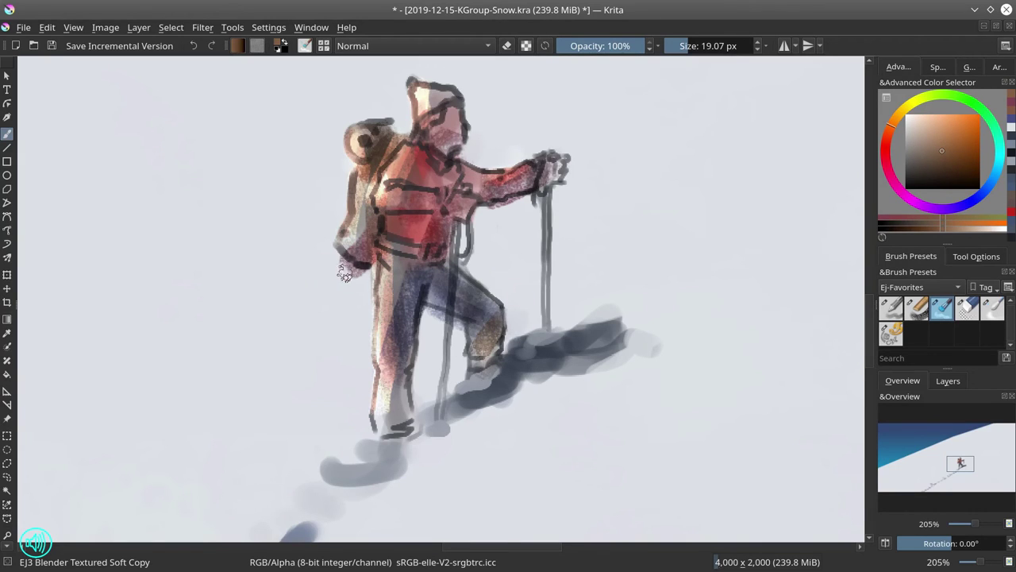
{"action": "mouse_move", "coordinate": [355, 282]}
{"action": "left_mouse_down"}
{"action": "mouse_move", "coordinate": [340, 253]}
{"action": "mouse_move", "coordinate": [360, 266]}
{"action": "mouse_move", "coordinate": [343, 219]}
{"action": "mouse_move", "coordinate": [360, 301]}
{"action": "mouse_move", "coordinate": [348, 285]}
{"action": "mouse_move", "coordinate": [373, 261]}
{"action": "mouse_move", "coordinate": [362, 260]}
{"action": "mouse_move", "coordinate": [373, 242]}
{"action": "mouse_move", "coordinate": [375, 255]}
{"action": "mouse_move", "coordinate": [358, 261]}
{"action": "mouse_move", "coordinate": [351, 230]}
{"action": "mouse_move", "coordinate": [339, 234]}
{"action": "mouse_move", "coordinate": [344, 245]}
{"action": "mouse_move", "coordinate": [357, 211]}
{"action": "mouse_move", "coordinate": [349, 235]}
{"action": "mouse_move", "coordinate": [361, 232]}
{"action": "mouse_move", "coordinate": [363, 208]}
{"action": "mouse_move", "coordinate": [373, 226]}
{"action": "mouse_move", "coordinate": [375, 216]}
{"action": "mouse_move", "coordinate": [367, 249]}
{"action": "mouse_move", "coordinate": [358, 188]}
{"action": "mouse_move", "coordinate": [358, 213]}
{"action": "mouse_move", "coordinate": [338, 238]}
{"action": "mouse_move", "coordinate": [351, 215]}
{"action": "mouse_move", "coordinate": [339, 247]}
{"action": "mouse_move", "coordinate": [369, 268]}
{"action": "left_mouse_up"}
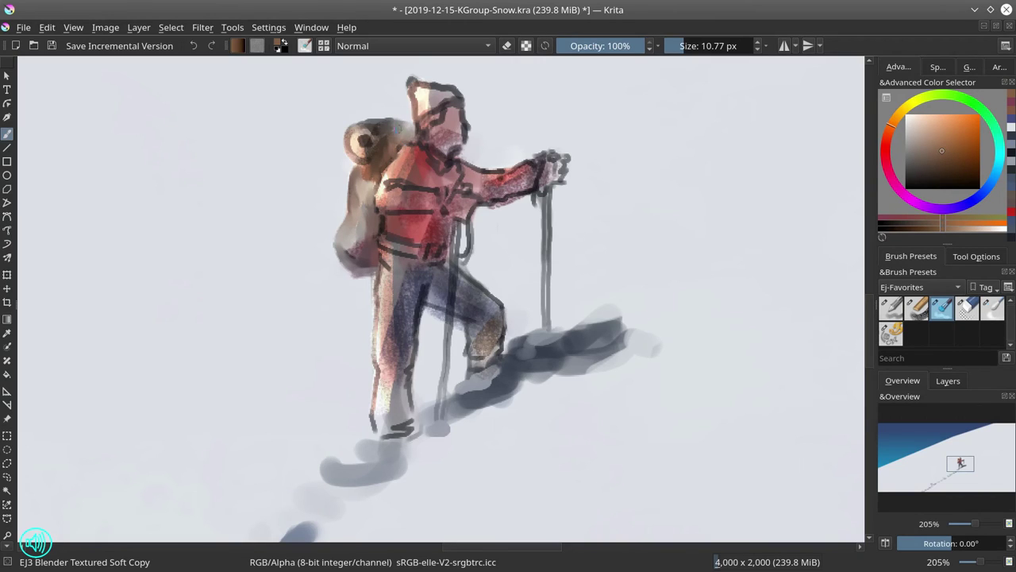
{"action": "mouse_move", "coordinate": [401, 134]}
{"action": "left_mouse_down"}
{"action": "mouse_move", "coordinate": [390, 108]}
{"action": "mouse_move", "coordinate": [347, 146]}
{"action": "mouse_move", "coordinate": [359, 129]}
{"action": "mouse_move", "coordinate": [360, 148]}
{"action": "mouse_move", "coordinate": [370, 141]}
{"action": "mouse_move", "coordinate": [356, 127]}
{"action": "mouse_move", "coordinate": [373, 137]}
{"action": "mouse_move", "coordinate": [369, 165]}
{"action": "mouse_move", "coordinate": [350, 146]}
{"action": "mouse_move", "coordinate": [376, 150]}
{"action": "left_mouse_up"}
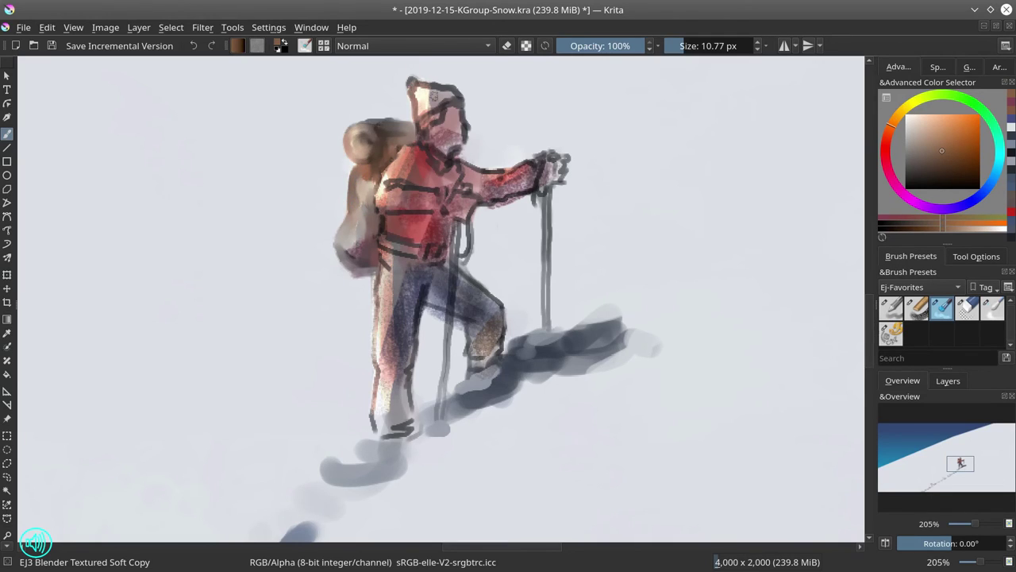
Reduce the blender brush to 8.76 px and smooth the sketch lines on the hiker's hat and face.
{"action": "mouse_move", "coordinate": [425, 100]}
{"action": "left_mouse_down", "text": "shift"}
{"action": "mouse_move", "coordinate": [414, 82]}
{"action": "mouse_move", "coordinate": [424, 84]}
{"action": "left_mouse_up", "text": "shift"}
{"action": "left_click_drag", "start_coordinate": [425, 129], "coordinate": [441, 112]}
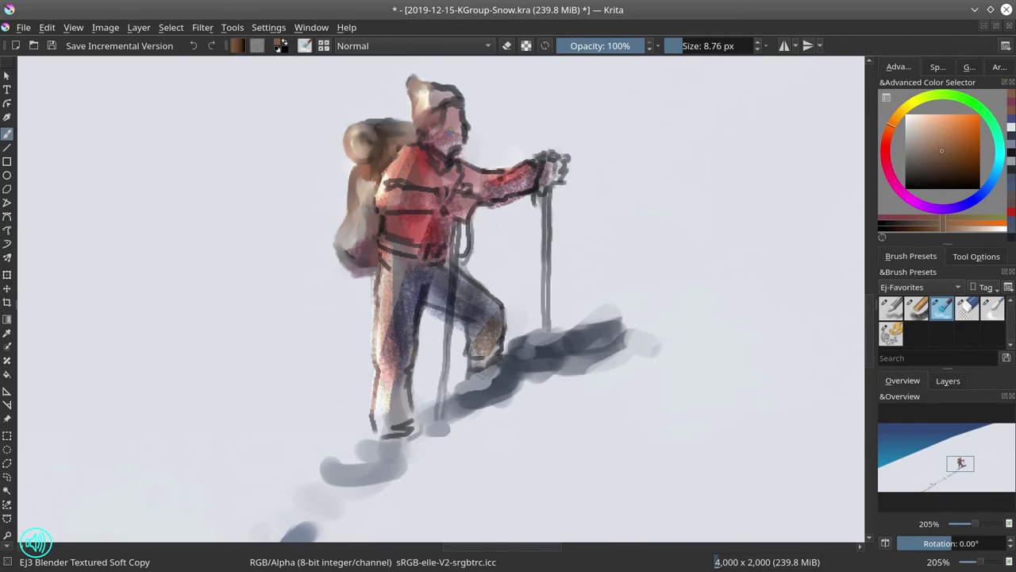
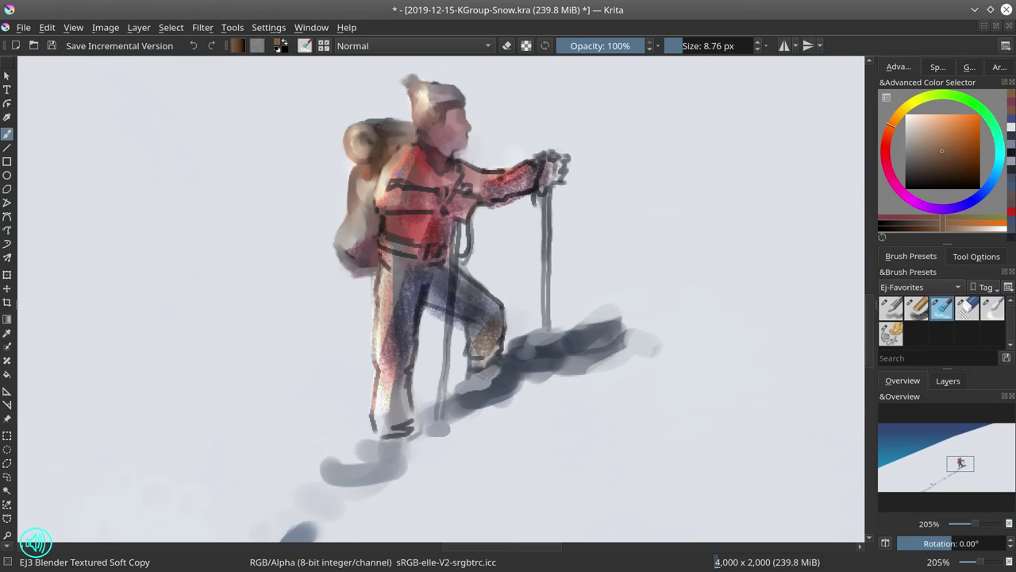
Blend the outlines on the upper torso of the red jacket at 11.83 px, and switch to the EJ2 Chalk Grainy brush.
{"action": "key", "text": "bracketright"}
{"action": "key", "text": "bracketleft"}
{"action": "key", "text": "bracketright"}
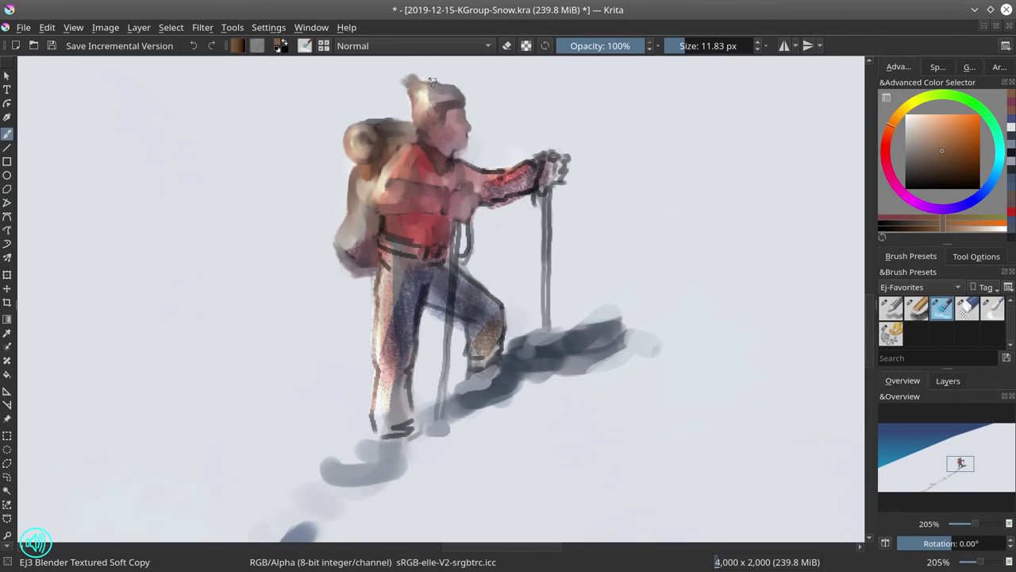
{"action": "left_click", "coordinate": [916, 314]}
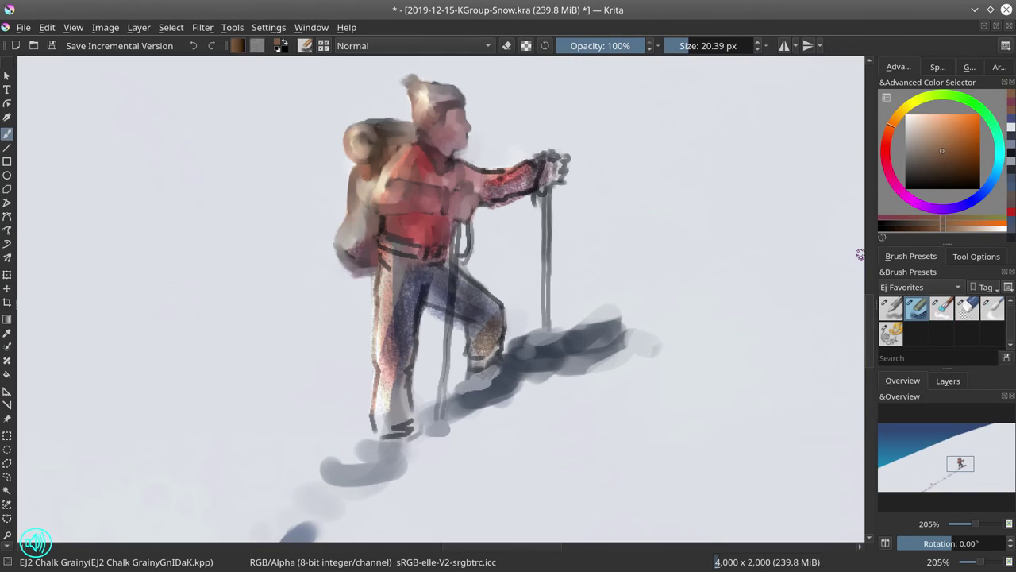
Tint both of the hiker's gloves with dark desaturated brown, using the EJ2 Chalk Grainy brush in Color blending mode at 20.39 px.
{"action": "left_click", "coordinate": [479, 46]}
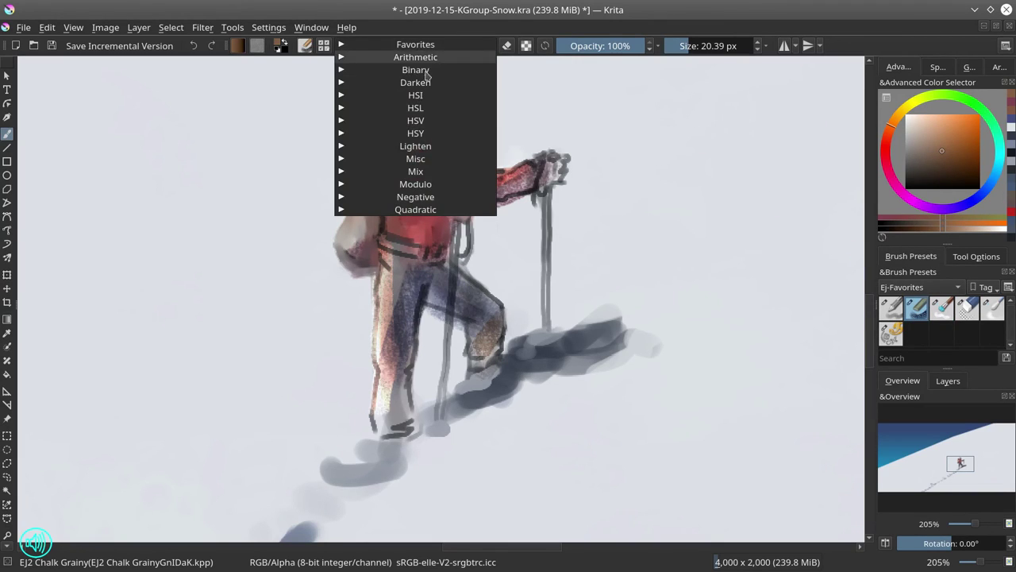
{"action": "left_click", "coordinate": [348, 45]}
{"action": "left_click", "coordinate": [397, 58]}
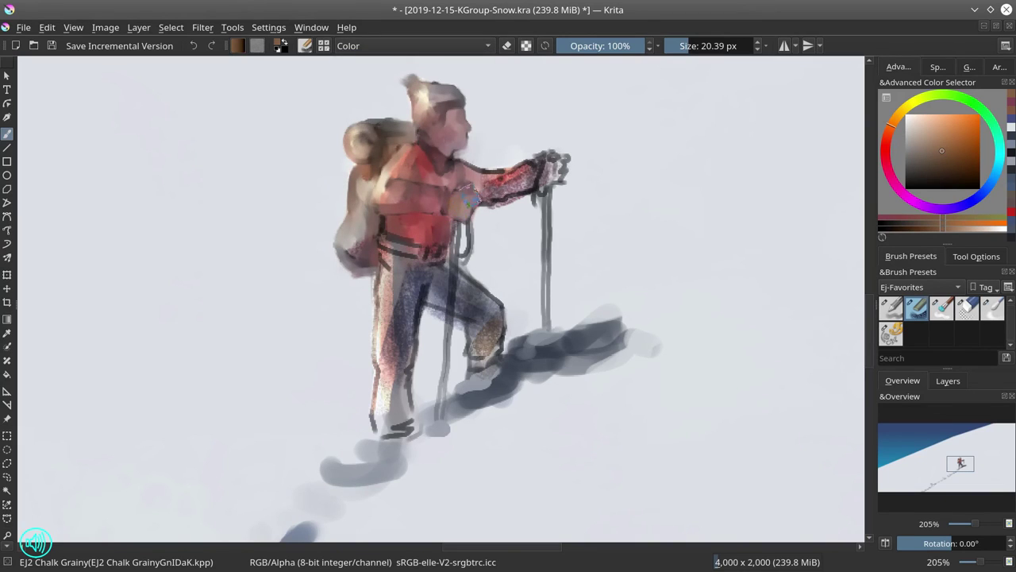
{"action": "left_click", "coordinate": [944, 169]}
{"action": "left_click", "coordinate": [924, 172]}
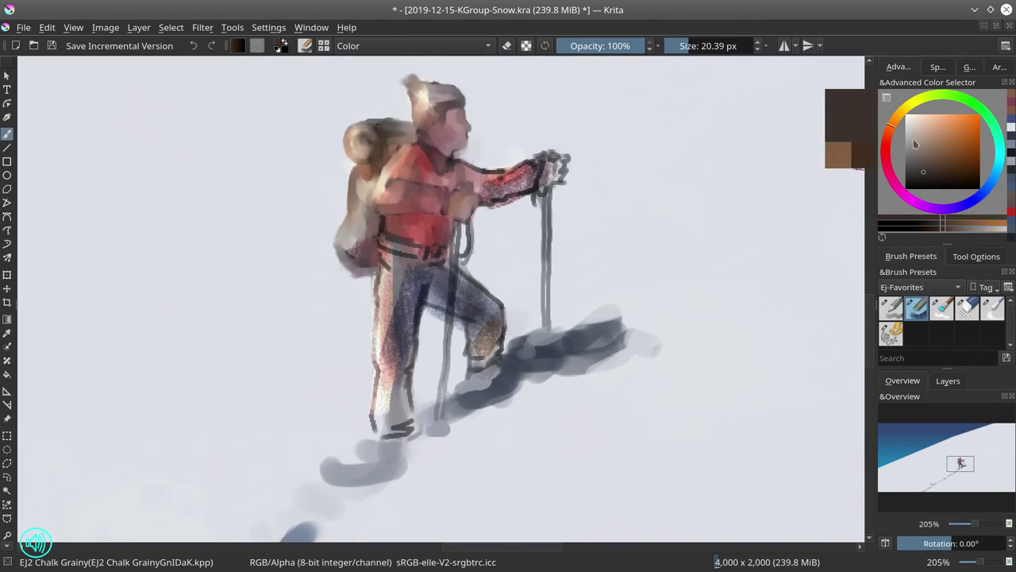
{"action": "left_click_drag", "start_coordinate": [458, 196], "coordinate": [464, 206]}
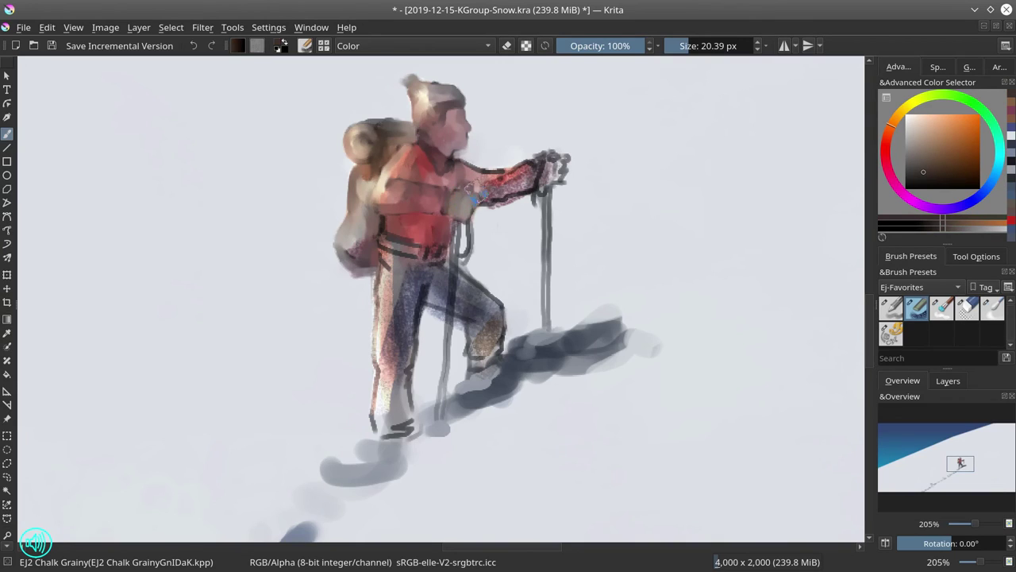
{"action": "left_click", "coordinate": [920, 180]}
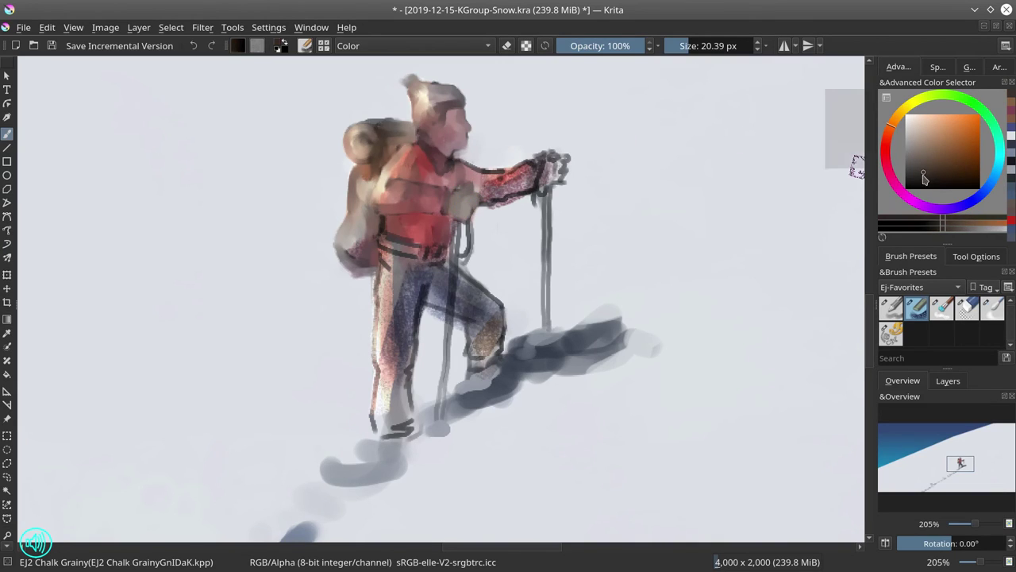
{"action": "left_click_drag", "start_coordinate": [462, 199], "coordinate": [471, 205]}
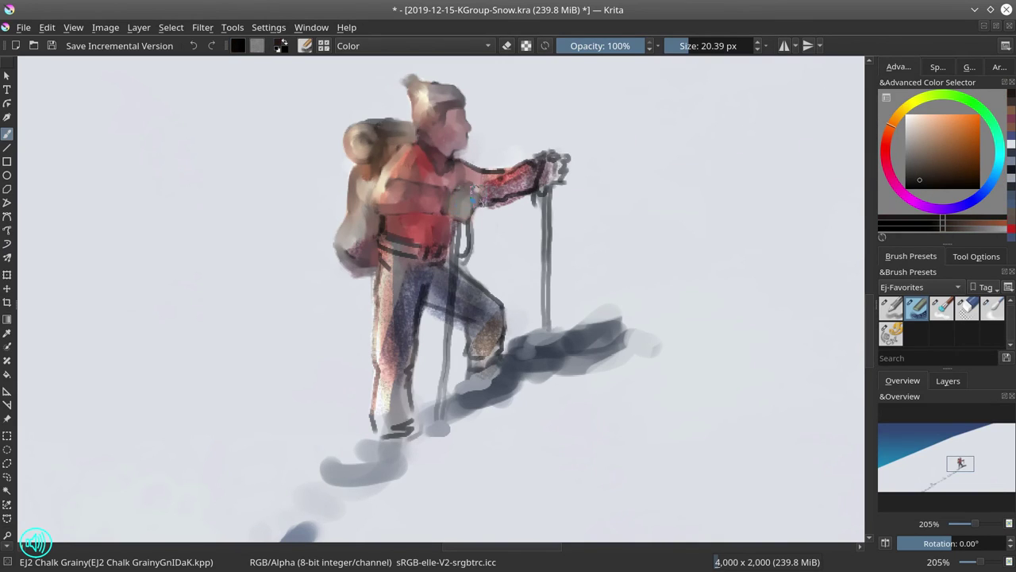
{"action": "mouse_move", "coordinate": [558, 158]}
{"action": "left_mouse_down"}
{"action": "mouse_move", "coordinate": [552, 170]}
{"action": "mouse_move", "coordinate": [561, 164]}
{"action": "left_mouse_up"}
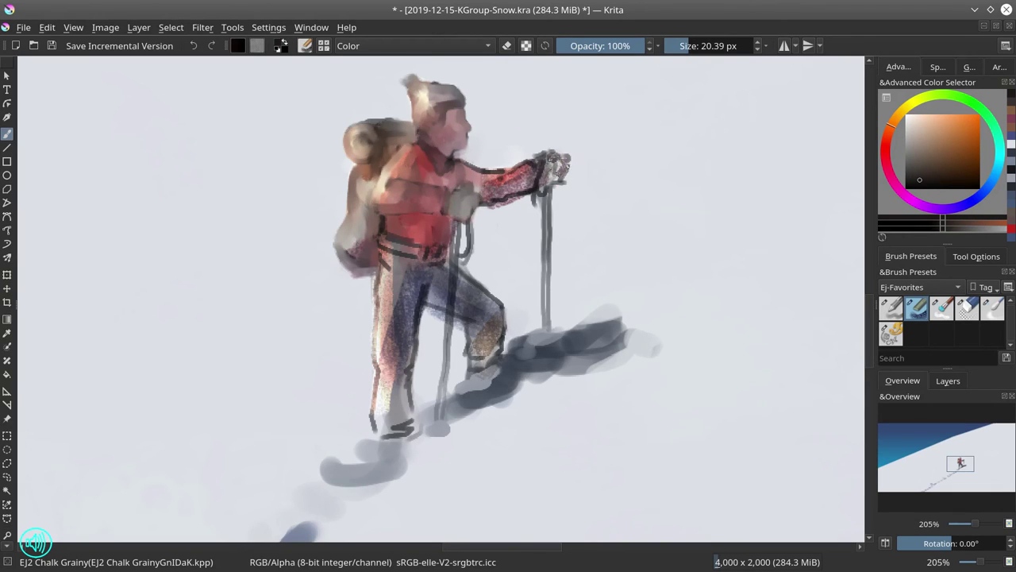
Darken both gloves and the front of the jacket beneath the near hand with a medium brown in Multiply blending mode.
{"action": "left_click", "coordinate": [490, 46]}
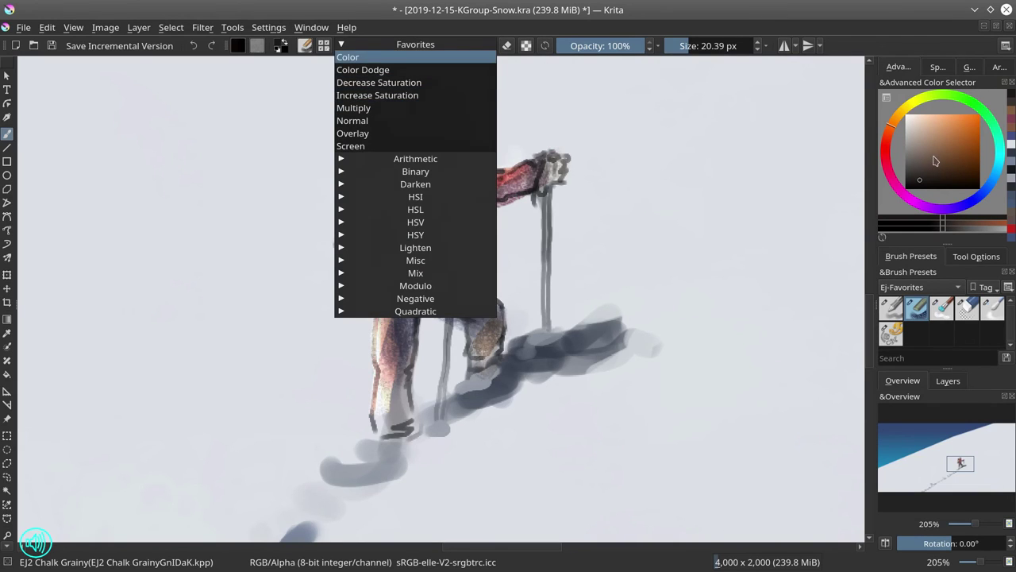
{"action": "left_click", "coordinate": [935, 161]}
{"action": "left_click", "coordinate": [939, 155]}
{"action": "left_click", "coordinate": [437, 46]}
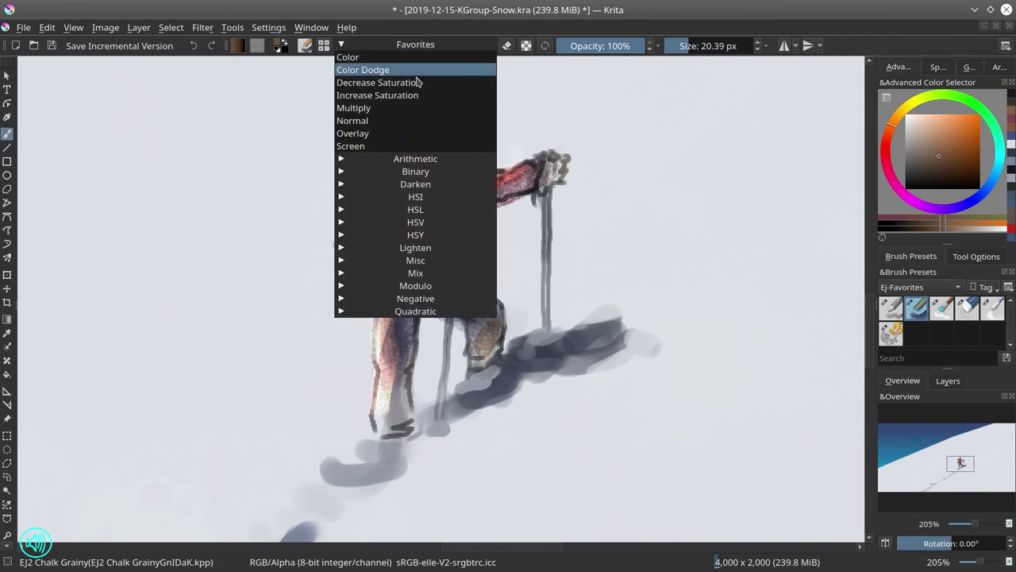
{"action": "left_click", "coordinate": [408, 107]}
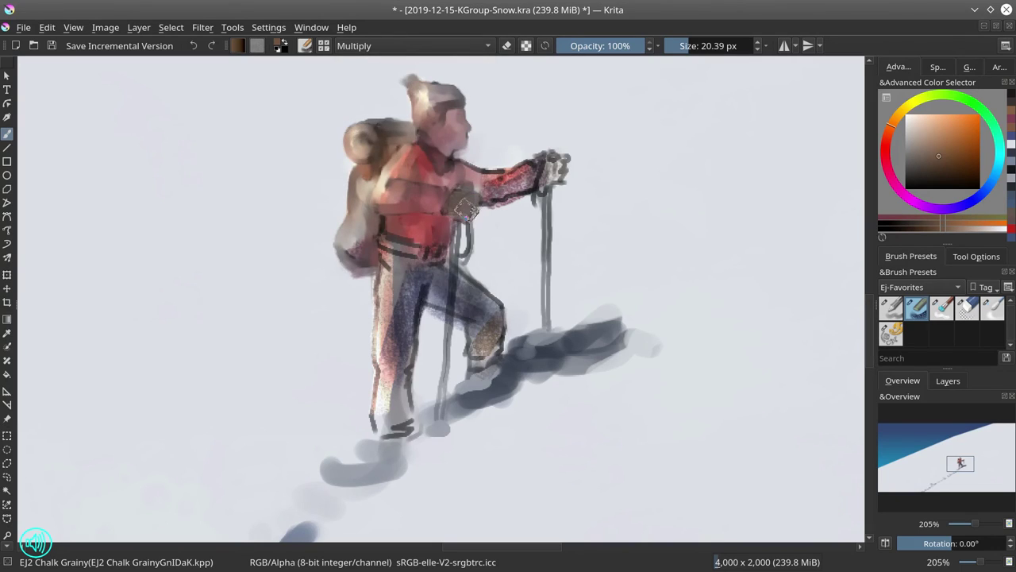
{"action": "mouse_move", "coordinate": [532, 145]}
{"action": "left_mouse_down"}
{"action": "mouse_move", "coordinate": [560, 179]}
{"action": "mouse_move", "coordinate": [548, 173]}
{"action": "mouse_move", "coordinate": [562, 163]}
{"action": "mouse_move", "coordinate": [564, 175]}
{"action": "left_mouse_up"}
{"action": "mouse_move", "coordinate": [467, 204]}
{"action": "left_mouse_down"}
{"action": "mouse_move", "coordinate": [465, 139]}
{"action": "mouse_move", "coordinate": [455, 193]}
{"action": "mouse_move", "coordinate": [440, 186]}
{"action": "mouse_move", "coordinate": [442, 168]}
{"action": "mouse_move", "coordinate": [428, 170]}
{"action": "mouse_move", "coordinate": [451, 181]}
{"action": "mouse_move", "coordinate": [438, 179]}
{"action": "mouse_move", "coordinate": [461, 172]}
{"action": "mouse_move", "coordinate": [442, 229]}
{"action": "mouse_move", "coordinate": [433, 215]}
{"action": "mouse_move", "coordinate": [441, 240]}
{"action": "left_mouse_up"}
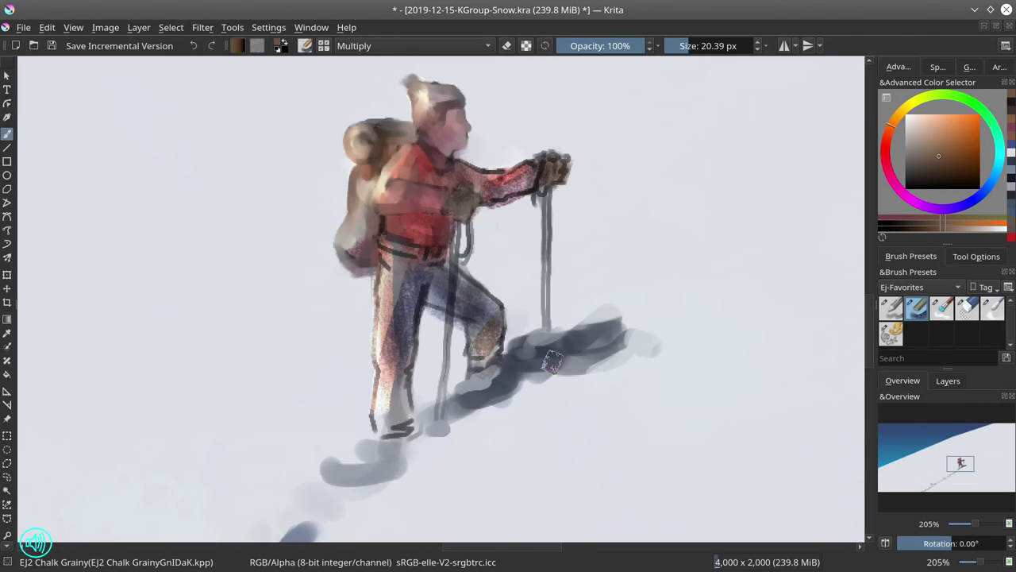
Restore Normal blending mode and smooth the gloves and outstretched sleeve with the EJ3 Blender Textured Soft Copy brush at 11.83 px.
{"action": "left_click", "coordinate": [488, 46]}
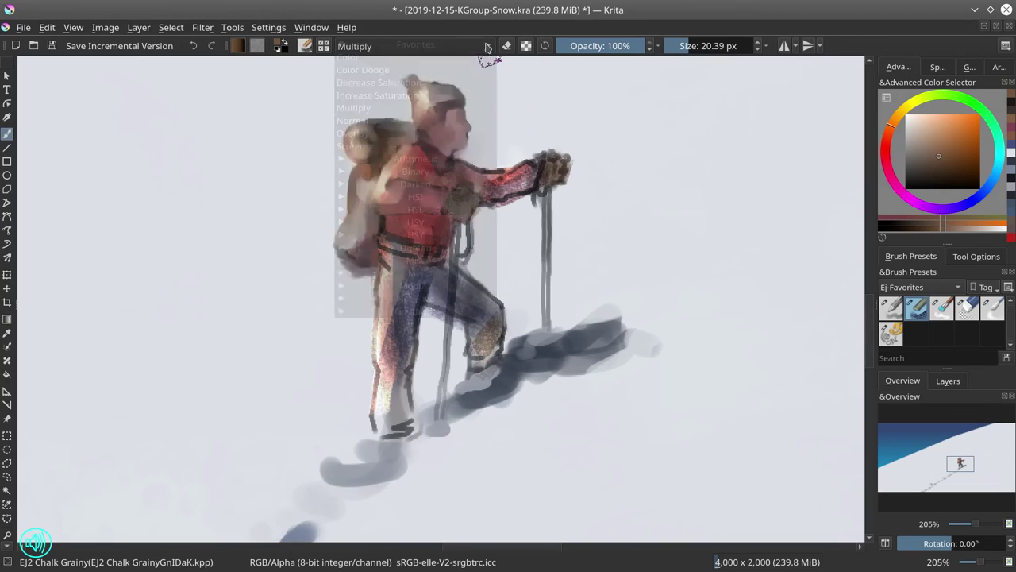
{"action": "left_click", "coordinate": [403, 120]}
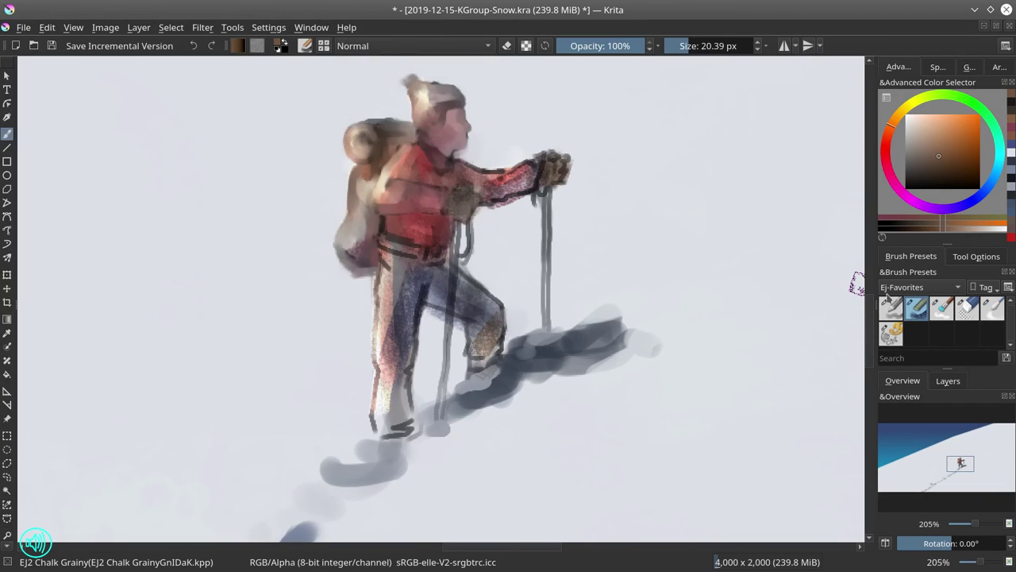
{"action": "left_click", "coordinate": [941, 311]}
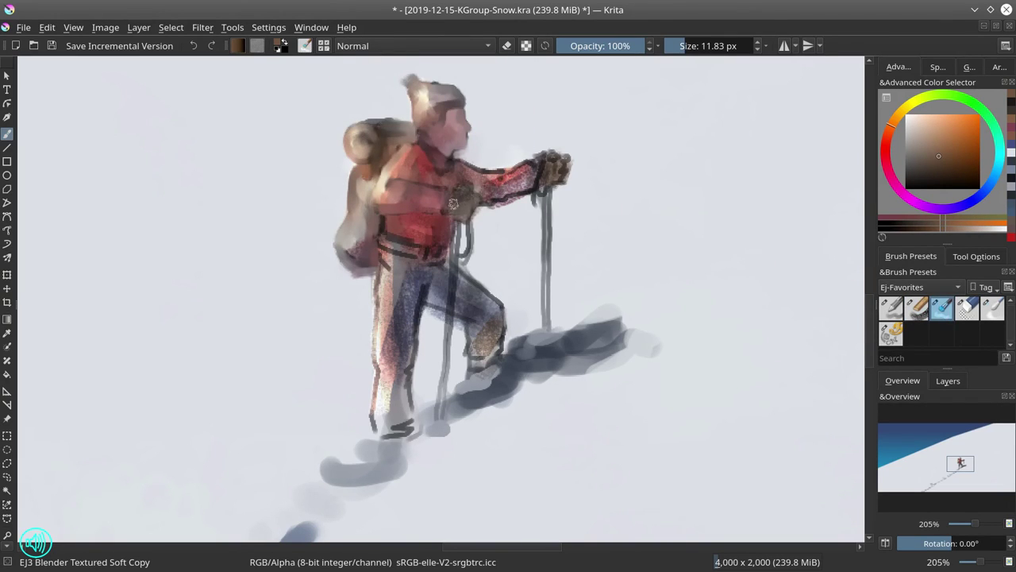
{"action": "mouse_move", "coordinate": [458, 201]}
{"action": "left_mouse_down"}
{"action": "mouse_move", "coordinate": [467, 208]}
{"action": "mouse_move", "coordinate": [450, 213]}
{"action": "mouse_move", "coordinate": [445, 195]}
{"action": "left_mouse_up"}
{"action": "mouse_move", "coordinate": [499, 182]}
{"action": "left_mouse_down"}
{"action": "mouse_move", "coordinate": [509, 171]}
{"action": "mouse_move", "coordinate": [489, 199]}
{"action": "mouse_move", "coordinate": [498, 202]}
{"action": "mouse_move", "coordinate": [530, 188]}
{"action": "mouse_move", "coordinate": [539, 165]}
{"action": "mouse_move", "coordinate": [540, 196]}
{"action": "left_mouse_up"}
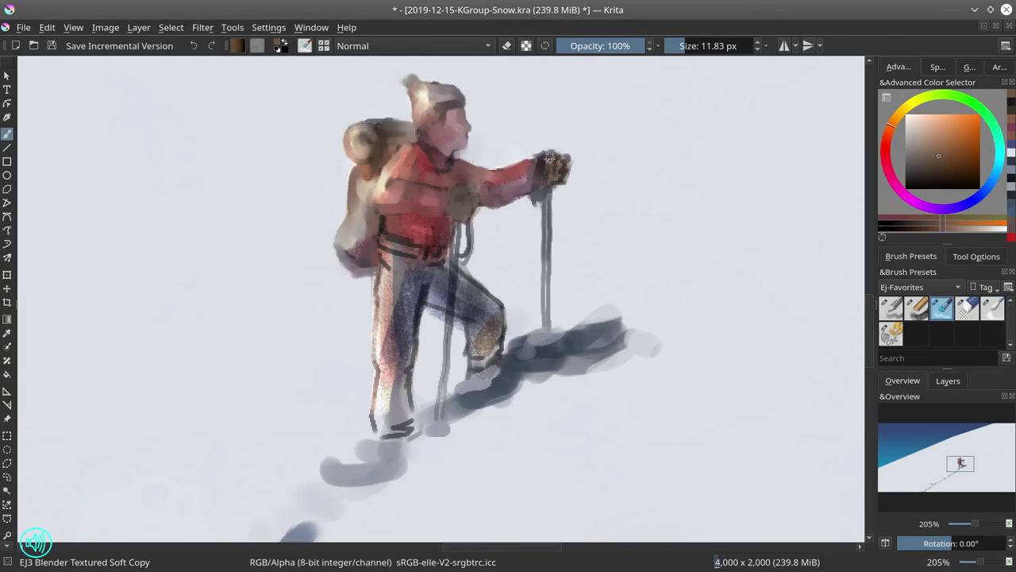
{"action": "mouse_move", "coordinate": [556, 157]}
{"action": "left_mouse_down"}
{"action": "mouse_move", "coordinate": [547, 166]}
{"action": "mouse_move", "coordinate": [564, 165]}
{"action": "left_mouse_up"}
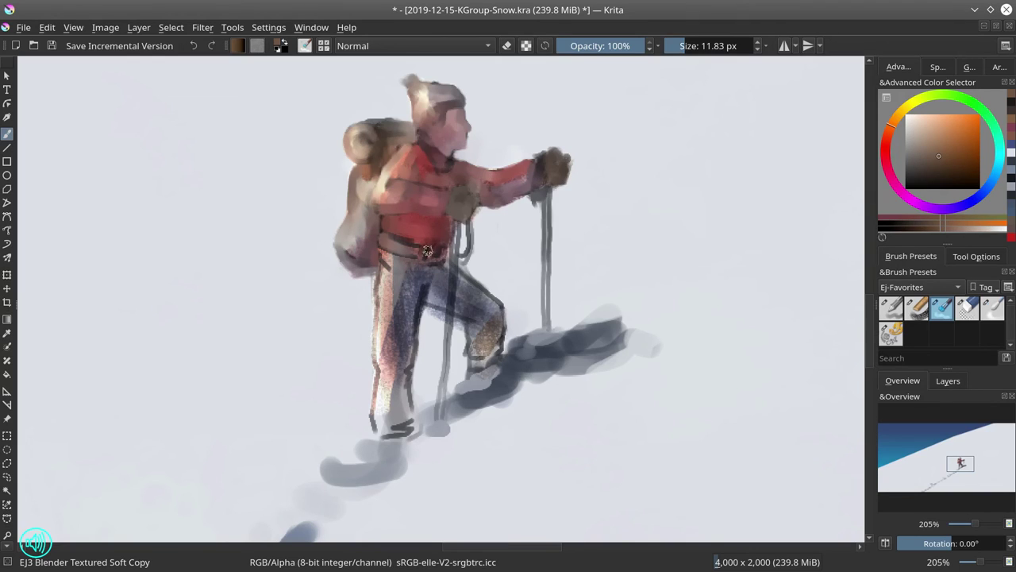
Blend away the sketch lines of the belt, the near trekking pole and the bent front leg down to the boot.
{"action": "mouse_move", "coordinate": [442, 248]}
{"action": "left_mouse_down"}
{"action": "mouse_move", "coordinate": [456, 223]}
{"action": "mouse_move", "coordinate": [452, 273]}
{"action": "mouse_move", "coordinate": [457, 218]}
{"action": "mouse_move", "coordinate": [450, 284]}
{"action": "mouse_move", "coordinate": [461, 214]}
{"action": "mouse_move", "coordinate": [460, 252]}
{"action": "left_mouse_up"}
{"action": "mouse_move", "coordinate": [451, 290]}
{"action": "left_mouse_down"}
{"action": "mouse_move", "coordinate": [442, 421]}
{"action": "mouse_move", "coordinate": [447, 364]}
{"action": "left_mouse_up"}
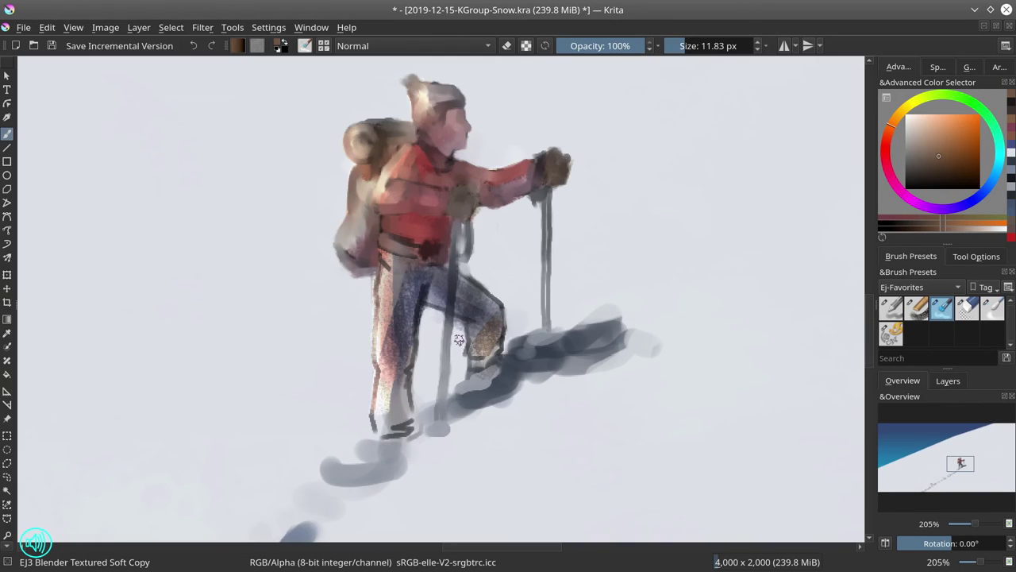
{"action": "mouse_move", "coordinate": [421, 300]}
{"action": "left_mouse_down"}
{"action": "mouse_move", "coordinate": [427, 281]}
{"action": "mouse_move", "coordinate": [433, 305]}
{"action": "left_mouse_up"}
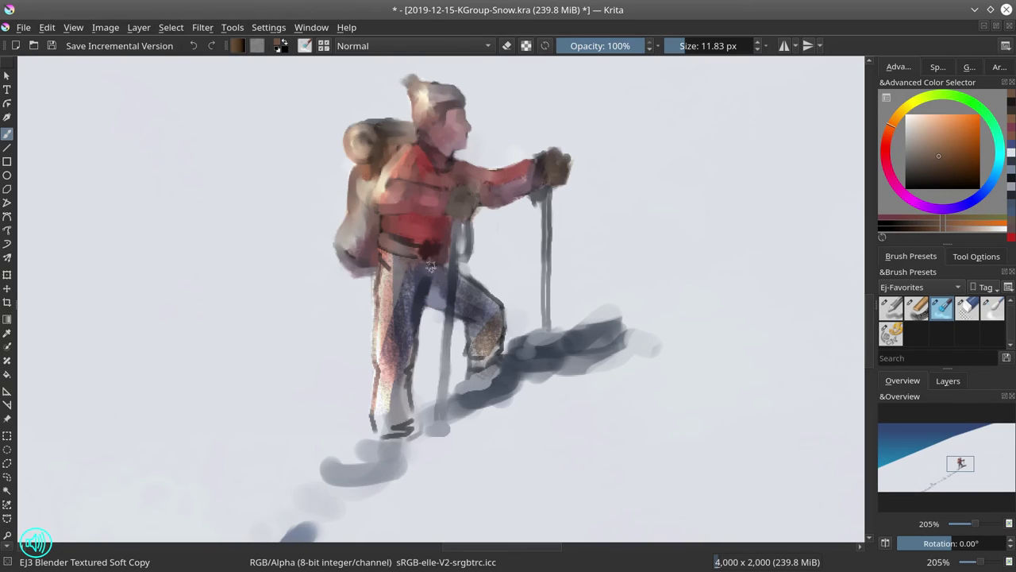
{"action": "mouse_move", "coordinate": [470, 283]}
{"action": "left_mouse_down"}
{"action": "mouse_move", "coordinate": [479, 268]}
{"action": "mouse_move", "coordinate": [466, 266]}
{"action": "mouse_move", "coordinate": [467, 294]}
{"action": "mouse_move", "coordinate": [484, 295]}
{"action": "mouse_move", "coordinate": [494, 313]}
{"action": "left_mouse_up"}
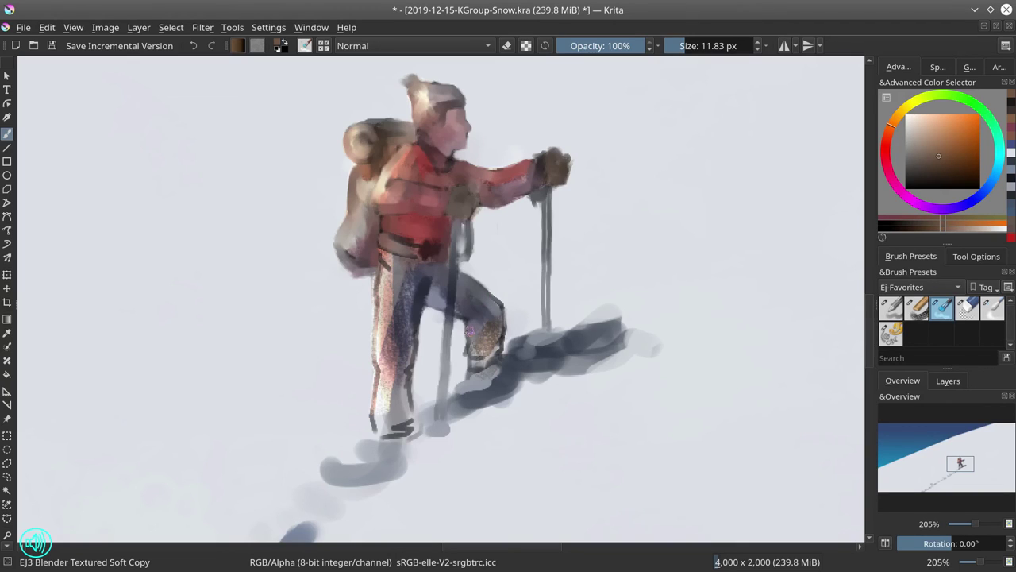
{"action": "left_click_drag", "start_coordinate": [474, 349], "coordinate": [493, 347]}
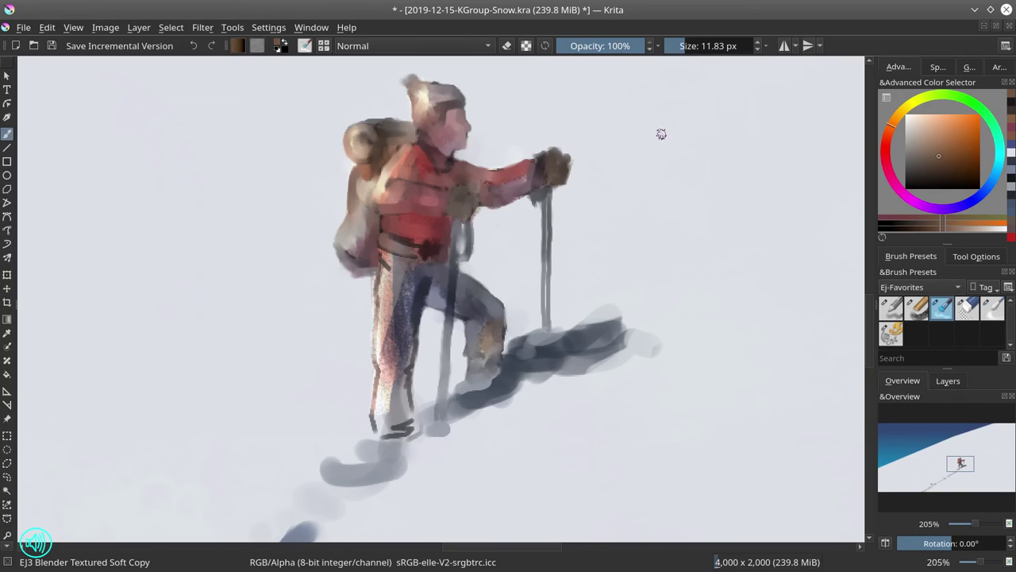
Blend the far trekking pole and the straight rear leg down to its boot, and check the whole painting before returning to the hiker.
{"action": "left_click_drag", "start_coordinate": [548, 195], "coordinate": [544, 239]}
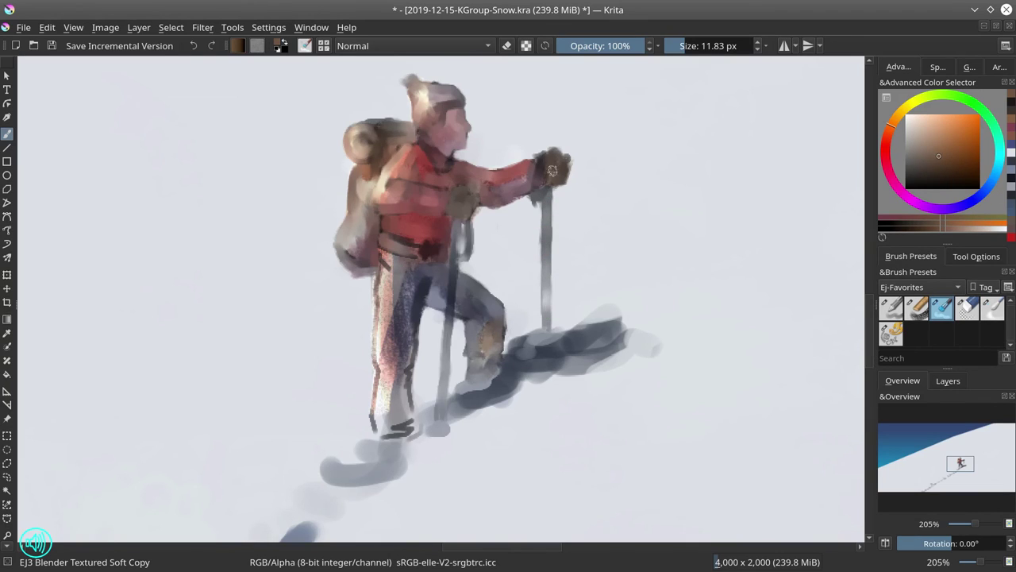
{"action": "mouse_move", "coordinate": [382, 290]}
{"action": "left_mouse_down"}
{"action": "mouse_move", "coordinate": [382, 257]}
{"action": "mouse_move", "coordinate": [391, 258]}
{"action": "mouse_move", "coordinate": [385, 290]}
{"action": "mouse_move", "coordinate": [381, 275]}
{"action": "mouse_move", "coordinate": [387, 300]}
{"action": "mouse_move", "coordinate": [391, 265]}
{"action": "mouse_move", "coordinate": [388, 335]}
{"action": "mouse_move", "coordinate": [379, 294]}
{"action": "mouse_move", "coordinate": [378, 369]}
{"action": "mouse_move", "coordinate": [378, 273]}
{"action": "mouse_move", "coordinate": [378, 330]}
{"action": "mouse_move", "coordinate": [392, 285]}
{"action": "mouse_move", "coordinate": [396, 309]}
{"action": "mouse_move", "coordinate": [416, 264]}
{"action": "mouse_move", "coordinate": [406, 262]}
{"action": "mouse_move", "coordinate": [407, 330]}
{"action": "mouse_move", "coordinate": [416, 295]}
{"action": "mouse_move", "coordinate": [405, 382]}
{"action": "mouse_move", "coordinate": [388, 354]}
{"action": "mouse_move", "coordinate": [402, 364]}
{"action": "mouse_move", "coordinate": [390, 372]}
{"action": "mouse_move", "coordinate": [380, 356]}
{"action": "mouse_move", "coordinate": [387, 419]}
{"action": "mouse_move", "coordinate": [382, 405]}
{"action": "mouse_move", "coordinate": [374, 416]}
{"action": "mouse_move", "coordinate": [366, 357]}
{"action": "mouse_move", "coordinate": [367, 406]}
{"action": "left_mouse_up"}
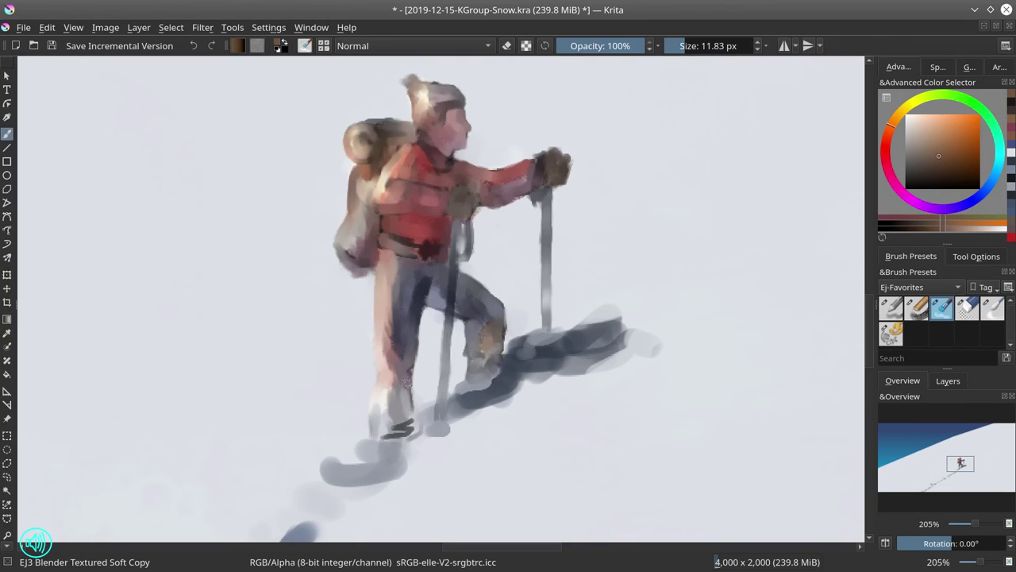
{"action": "left_click_drag", "start_coordinate": [406, 382], "coordinate": [401, 426]}
{"action": "left_click_drag", "start_coordinate": [543, 225], "coordinate": [510, 384]}
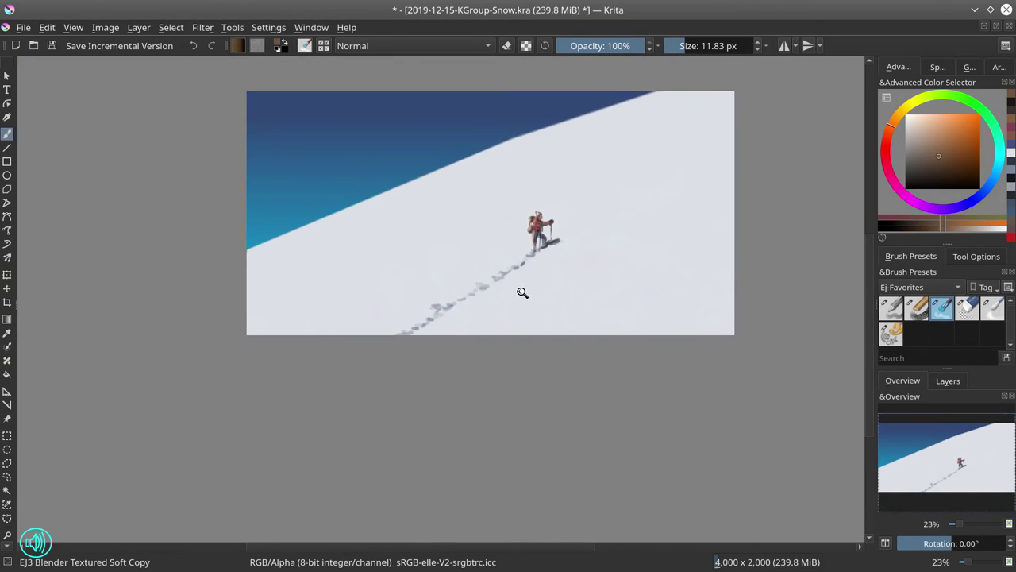
{"action": "left_click_drag", "start_coordinate": [522, 291], "coordinate": [516, 227]}
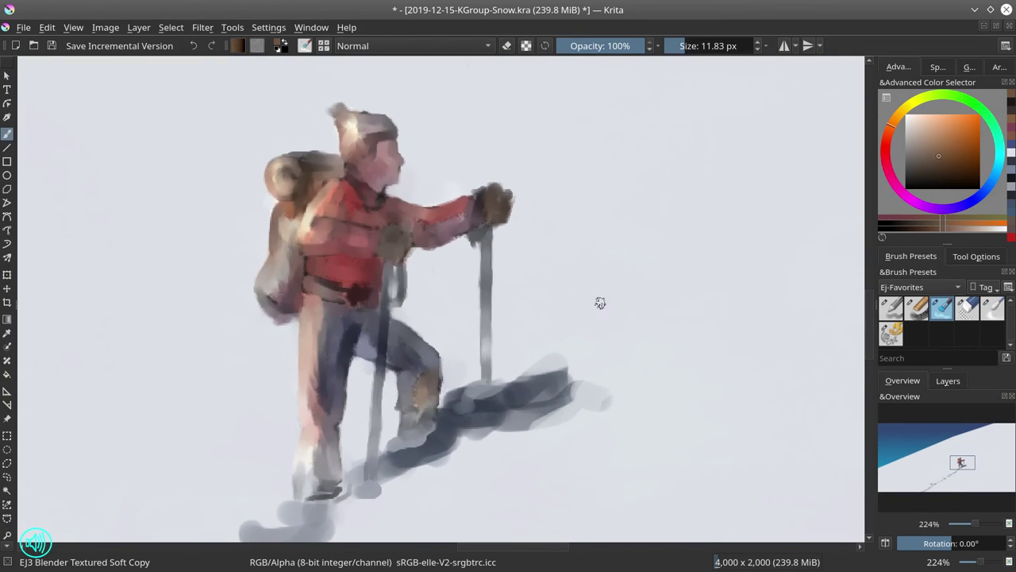
Strengthen the trousers' shadows at the crotch and thighs with sampled dark blue, using the EJ2 Chalk Grainy brush at 11.71 px.
{"action": "key", "text": "slash"}
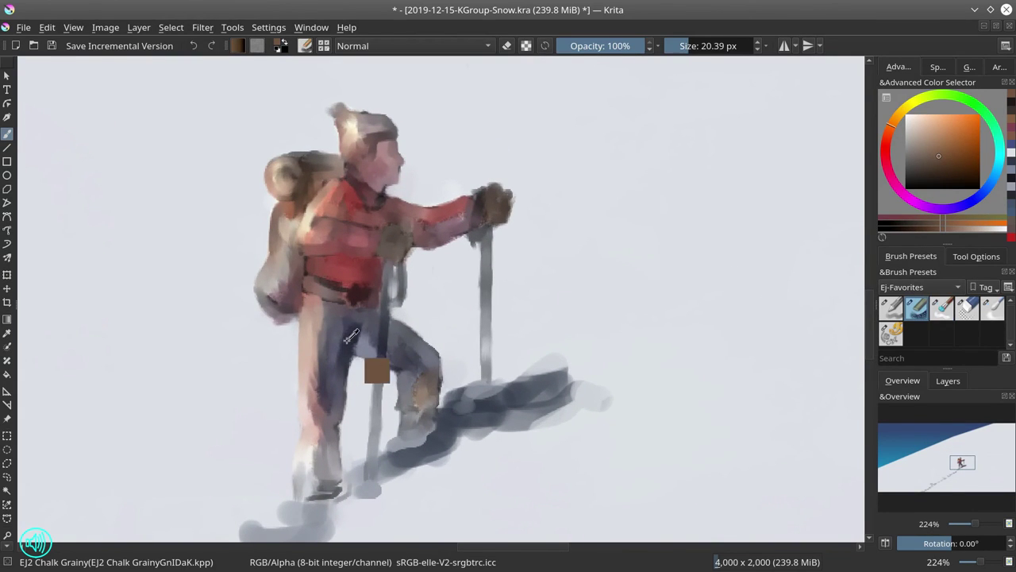
{"action": "left_click", "coordinate": [375, 341], "text": "ctrl"}
{"action": "left_click_drag", "start_coordinate": [375, 342], "coordinate": [362, 352]}
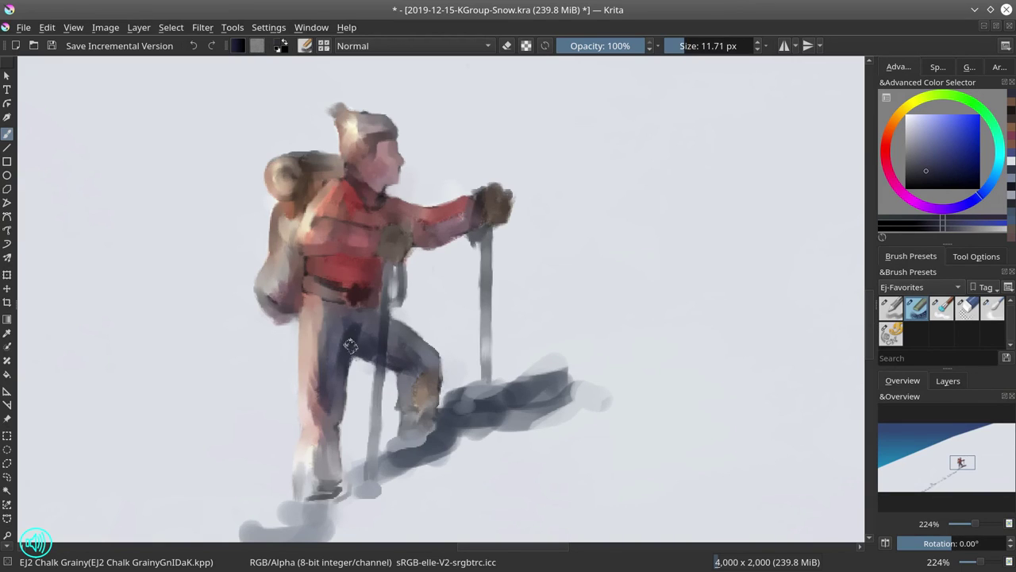
{"action": "left_click_drag", "start_coordinate": [356, 329], "coordinate": [347, 381]}
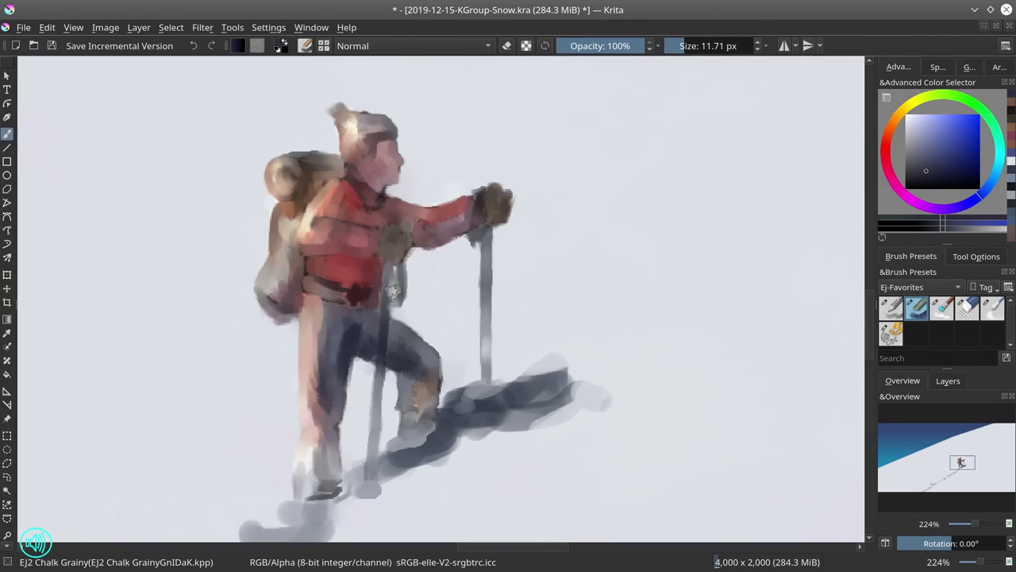
Paint a warm peach tone along the outer edge of the rear lower leg, using the chalk brush at 7.71 px.
{"action": "left_click", "coordinate": [309, 347], "text": "ctrl"}
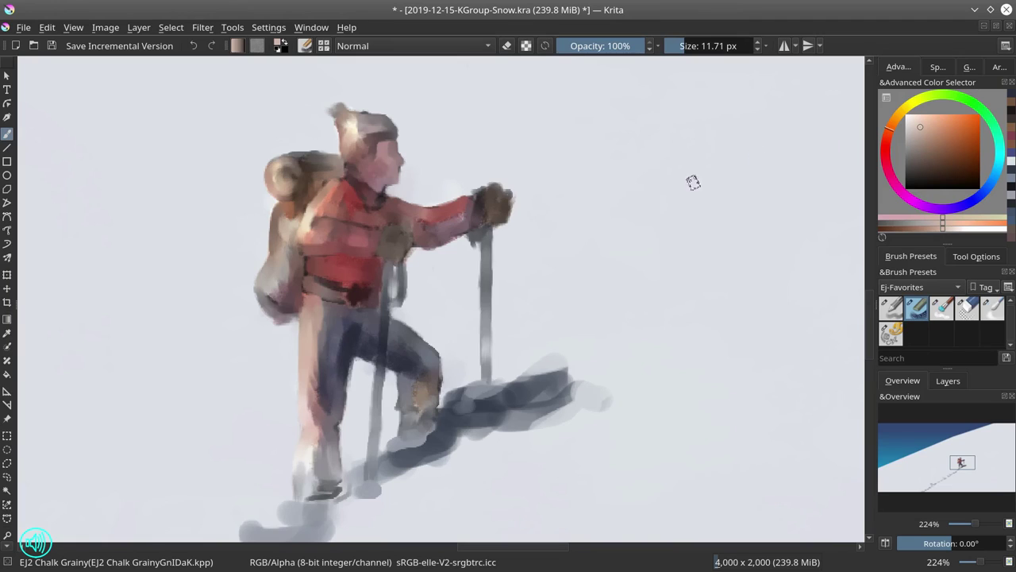
{"action": "left_click", "coordinate": [932, 123]}
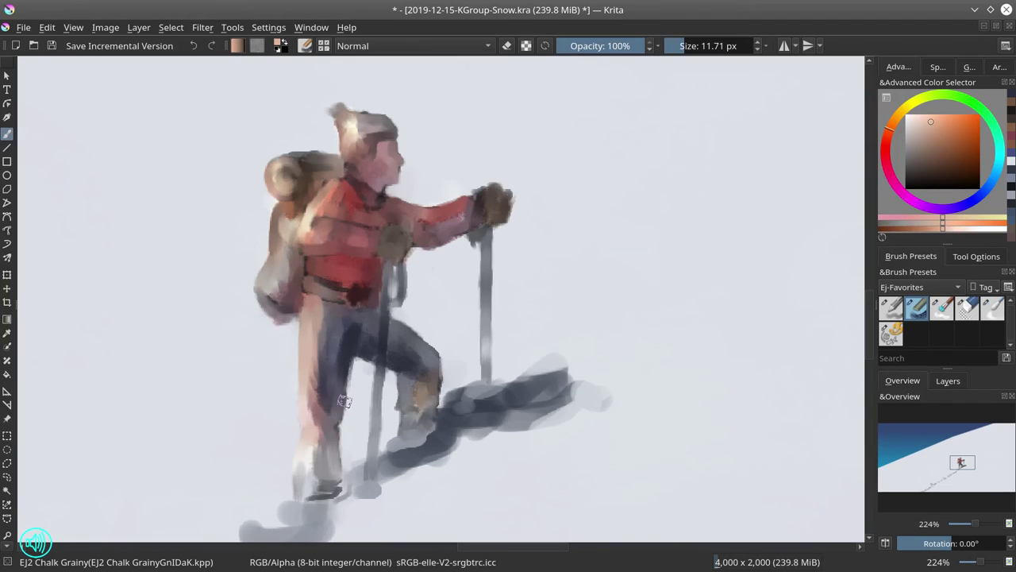
{"action": "mouse_move", "coordinate": [314, 443]}
{"action": "left_mouse_down"}
{"action": "mouse_move", "coordinate": [305, 444]}
{"action": "mouse_move", "coordinate": [312, 432]}
{"action": "mouse_move", "coordinate": [295, 490]}
{"action": "left_mouse_up"}
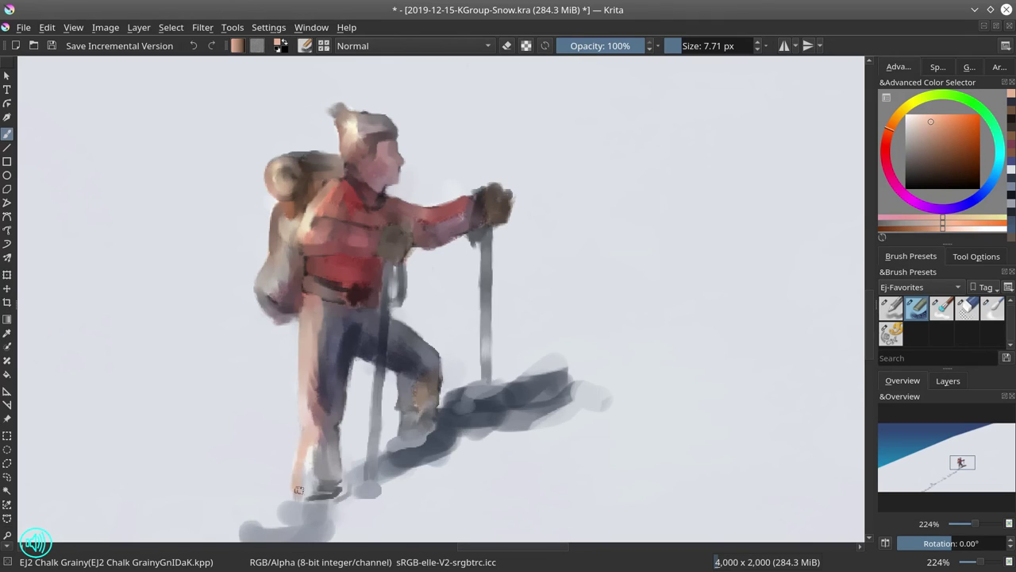
{"action": "left_click", "coordinate": [929, 121]}
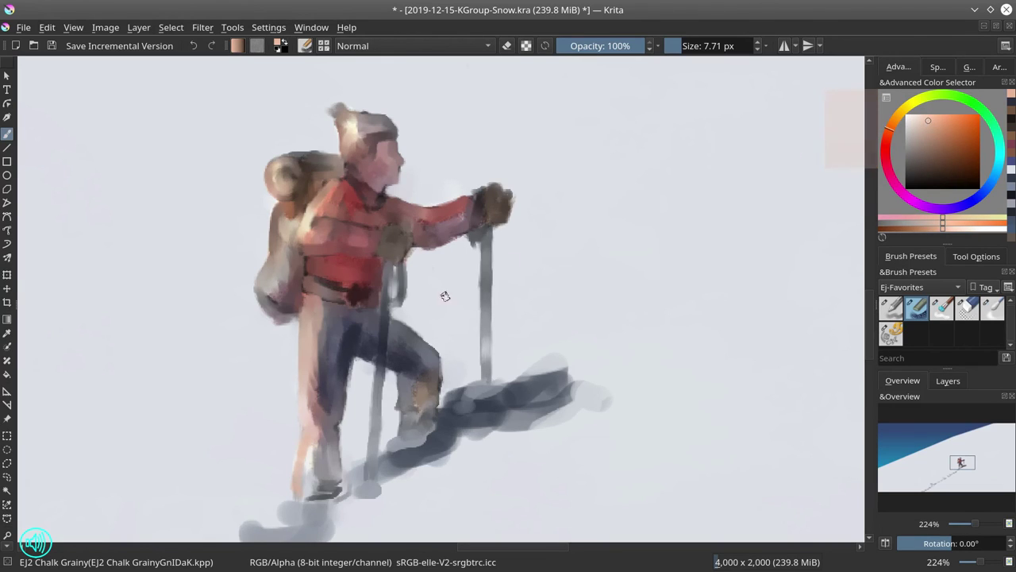
{"action": "left_click_drag", "start_coordinate": [304, 414], "coordinate": [305, 431]}
Add a sampled pale cream highlight along the rear leg's sunlit edge at 6 px, sample the snow color, and switch to the EJ3 blender.
{"action": "key", "text": "bracketleft"}
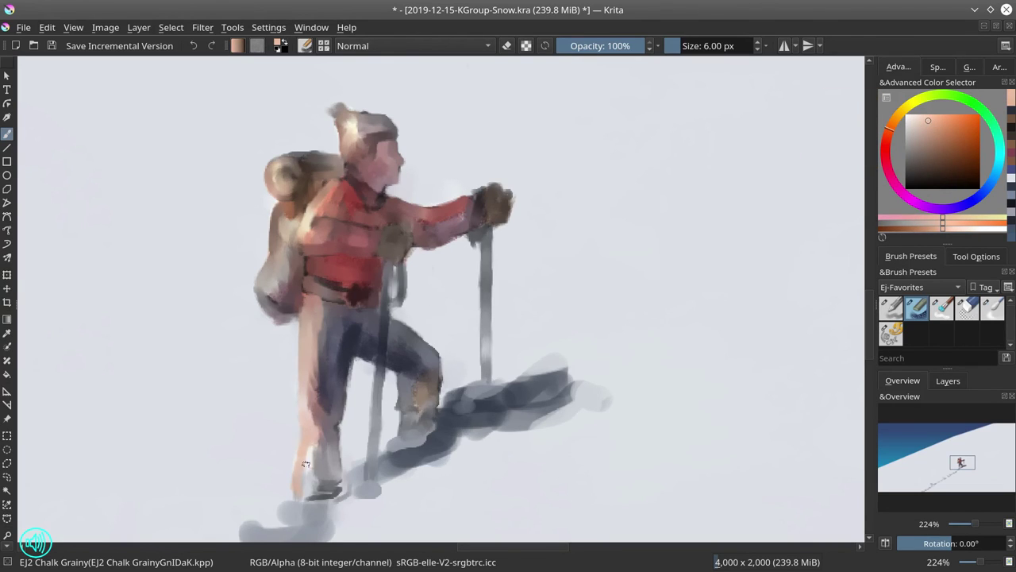
{"action": "left_click", "coordinate": [310, 456], "text": "ctrl"}
{"action": "mouse_move", "coordinate": [294, 473]}
{"action": "left_mouse_down"}
{"action": "mouse_move", "coordinate": [306, 435]}
{"action": "mouse_move", "coordinate": [302, 399]}
{"action": "left_mouse_up"}
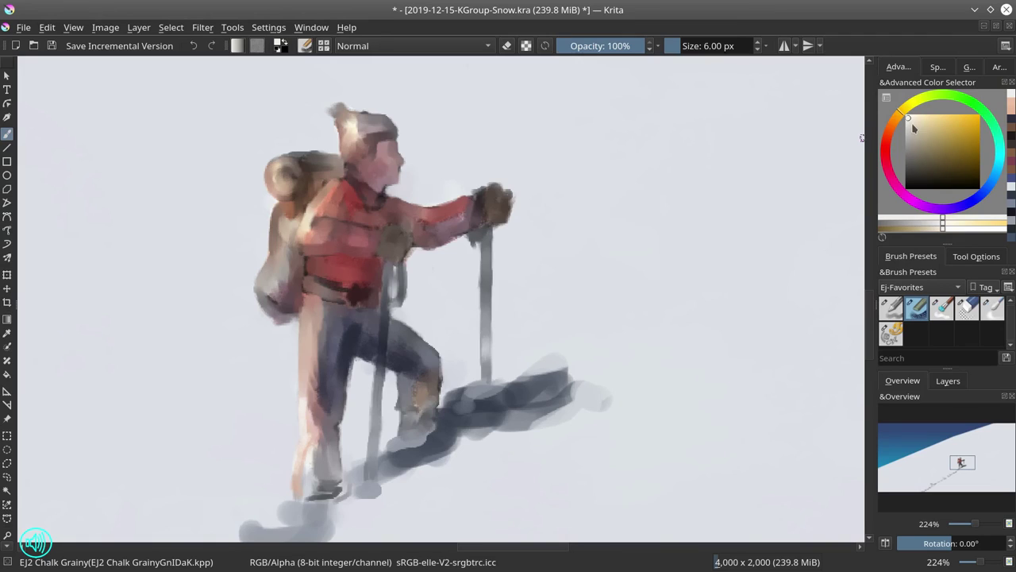
{"action": "left_click", "coordinate": [274, 433], "text": "ctrl"}
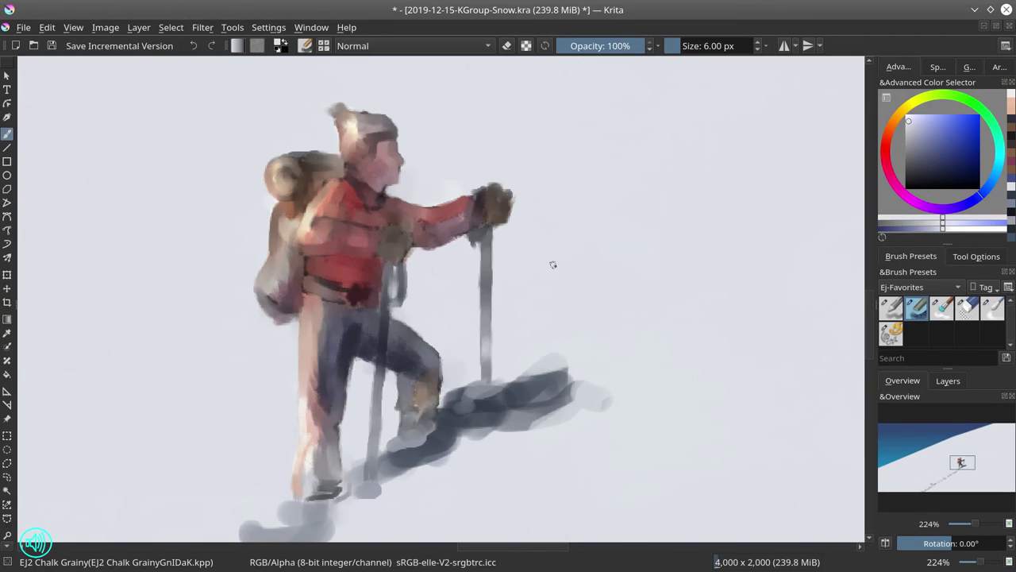
{"action": "left_click", "coordinate": [950, 312]}
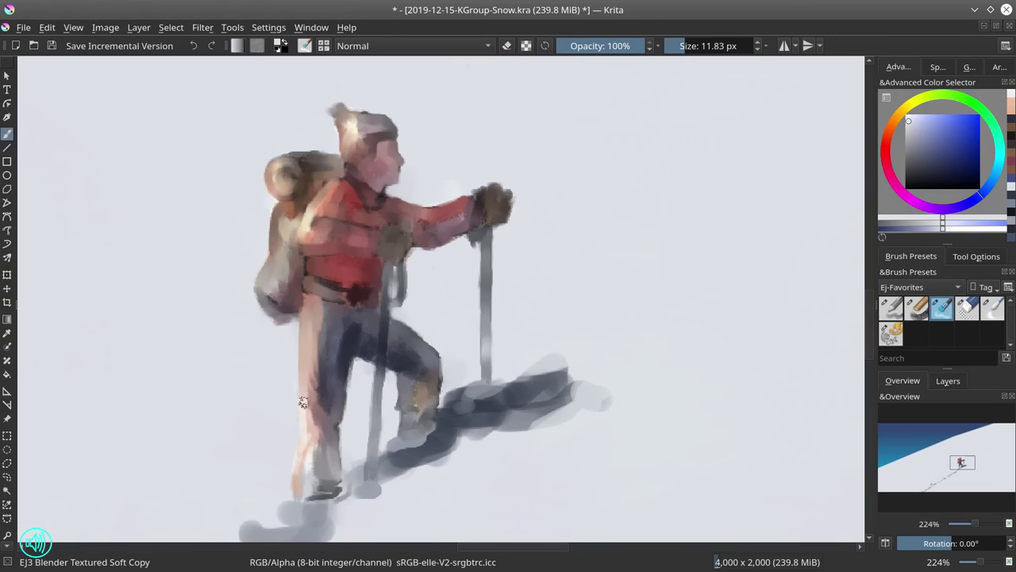
Blend the rear leg's outer edge, and trim both legs' inner contours with sampled snow color using the EJ2 Chalk Grainy brush at 6 px.
{"action": "left_click_drag", "start_coordinate": [303, 402], "coordinate": [308, 449]}
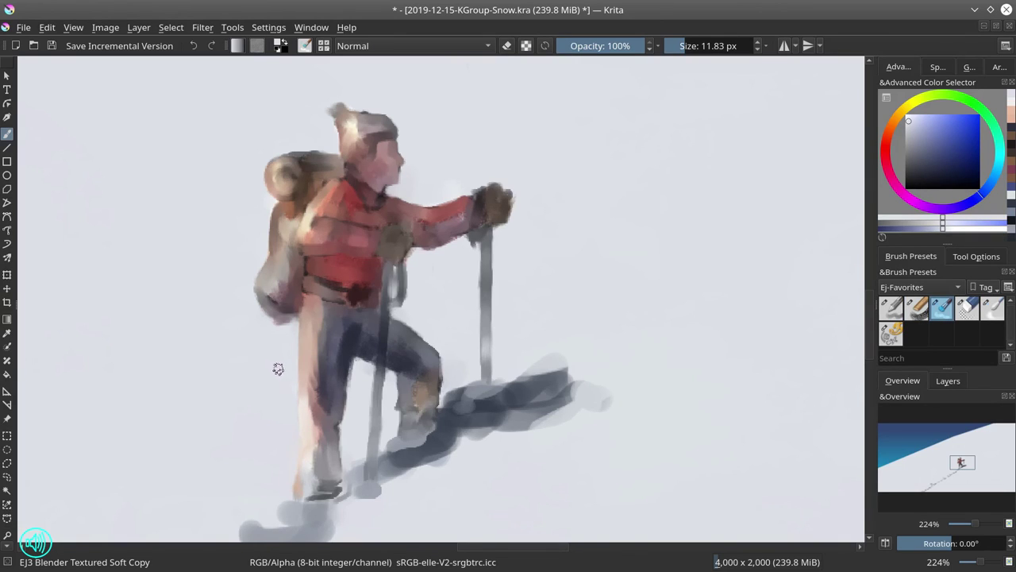
{"action": "key", "text": "slash"}
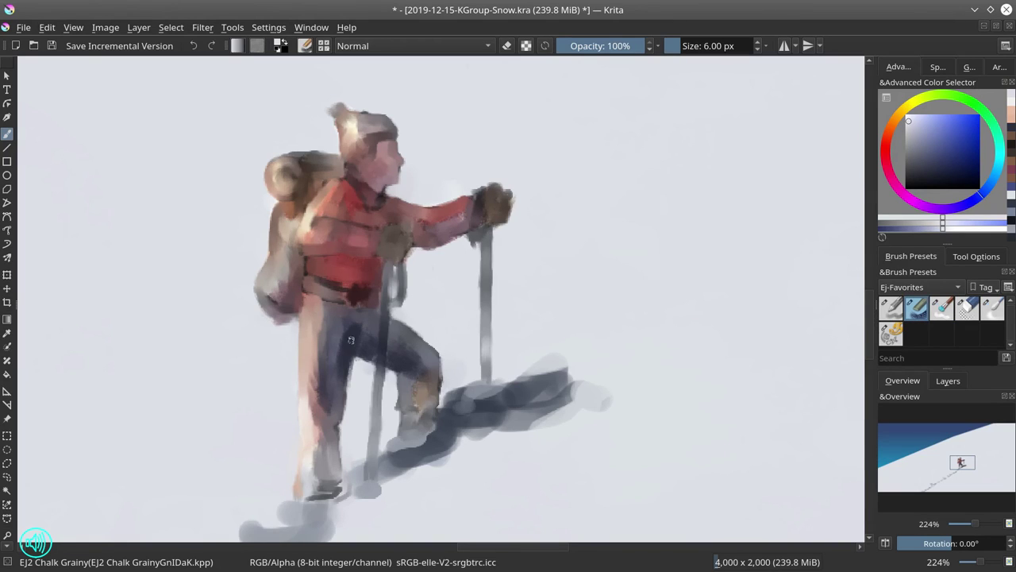
{"action": "left_click_drag", "start_coordinate": [398, 378], "coordinate": [399, 413]}
{"action": "left_click", "coordinate": [366, 389], "text": "ctrl"}
{"action": "left_click_drag", "start_coordinate": [354, 361], "coordinate": [350, 393]}
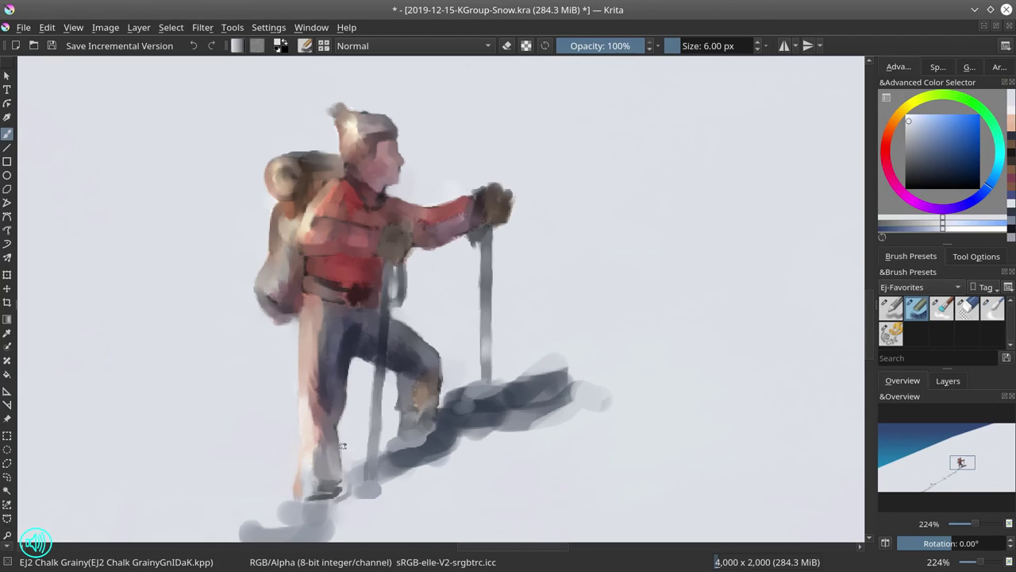
Thin the near trekking pole's lower shaft by painting sampled snow color along its edges at 4.22 px.
{"action": "left_click", "coordinate": [363, 417], "text": "ctrl"}
{"action": "left_click_drag", "start_coordinate": [362, 393], "coordinate": [367, 382]}
{"action": "left_click_drag", "start_coordinate": [391, 381], "coordinate": [391, 388]}
{"action": "left_click", "coordinate": [388, 367], "text": "ctrl"}
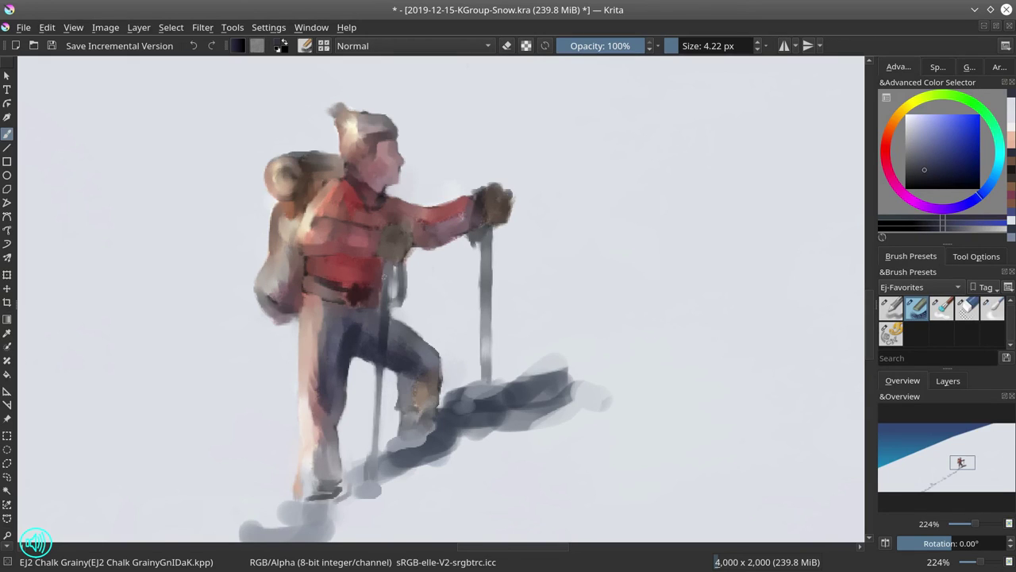
Refine the jacket hem beside the near pole with sampled dark reds, and clean the wrist-strap loop with snow color at 4.22 px.
{"action": "left_click", "coordinate": [371, 294], "text": "ctrl"}
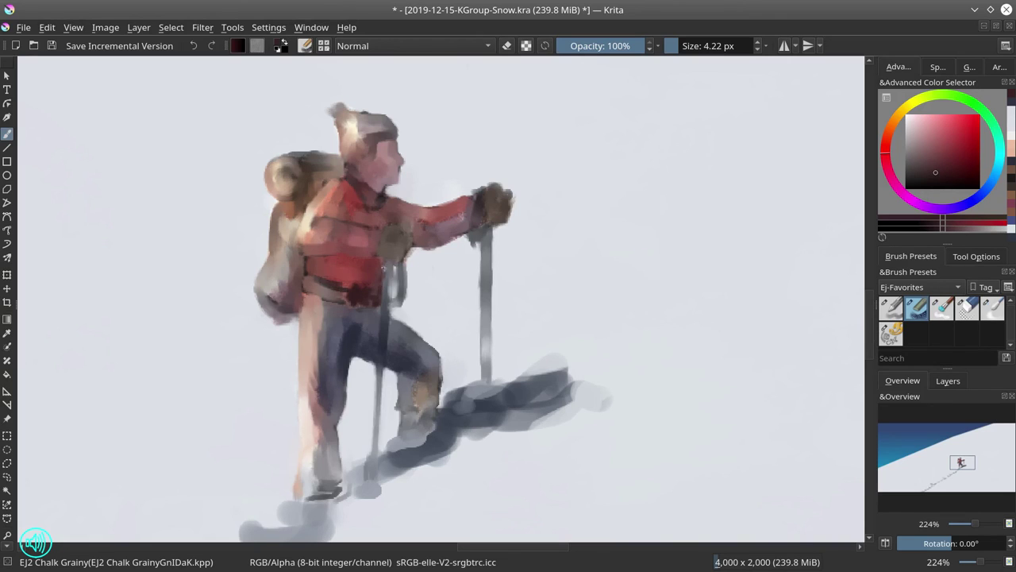
{"action": "left_click", "coordinate": [384, 259], "text": "ctrl"}
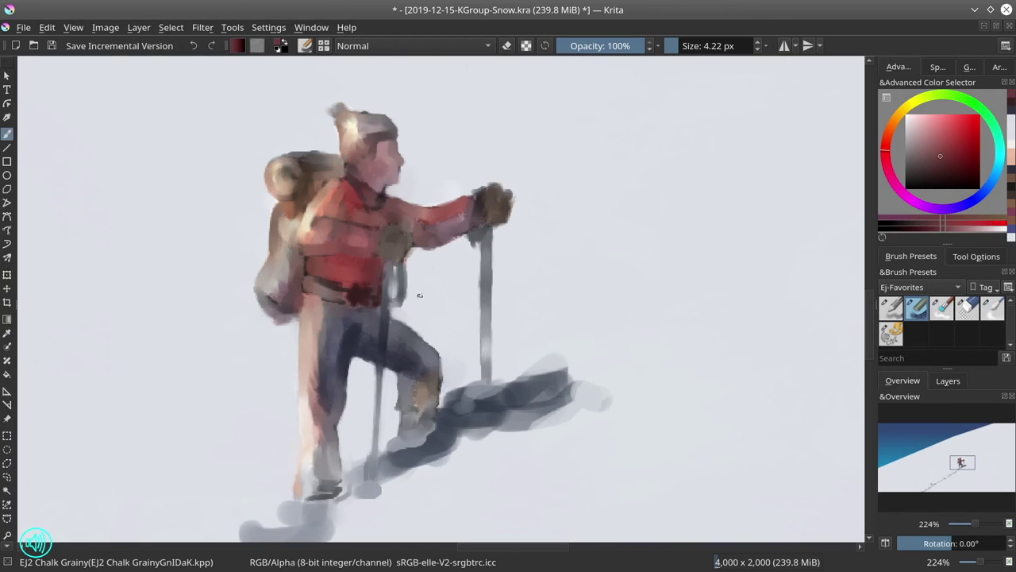
{"action": "left_click", "coordinate": [361, 473], "text": "ctrl"}
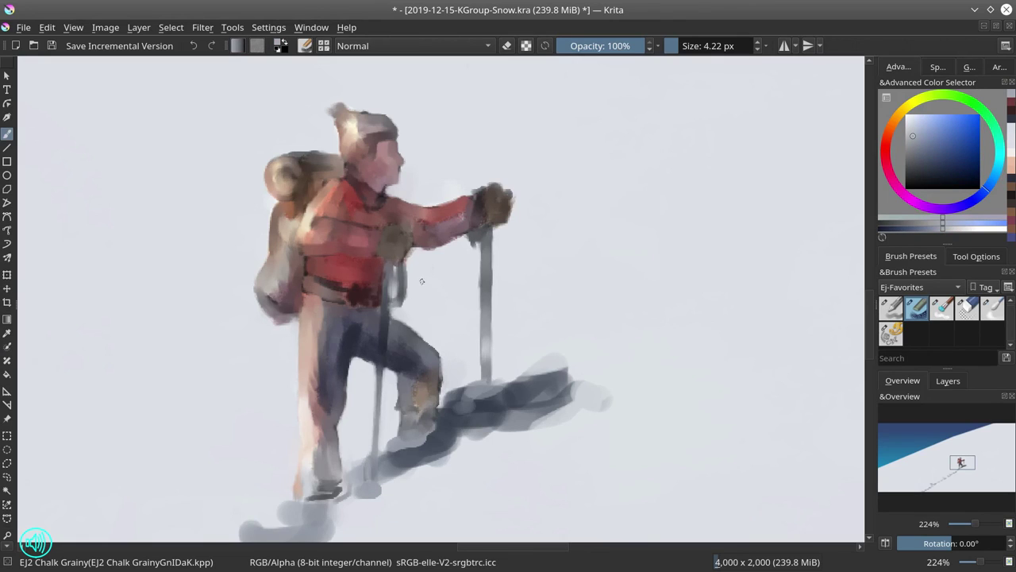
{"action": "left_click", "coordinate": [431, 294], "text": "ctrl"}
{"action": "left_click_drag", "start_coordinate": [394, 270], "coordinate": [399, 299]}
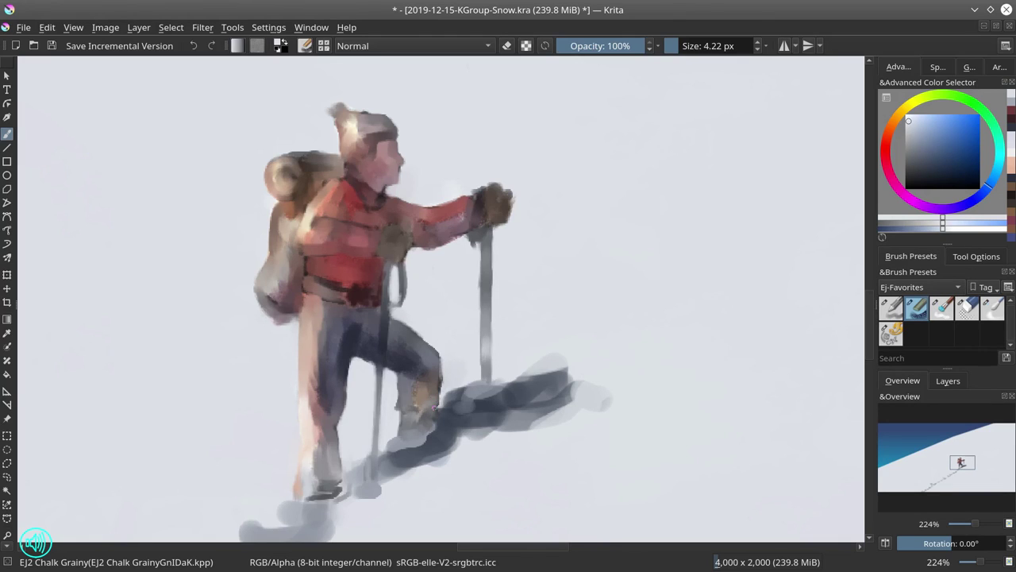
Paint a sampled peach highlight down the inner edge of the front lower leg at 6.96 px.
{"action": "left_click", "coordinate": [322, 435], "text": "ctrl"}
{"action": "key", "text": "bracketright"}
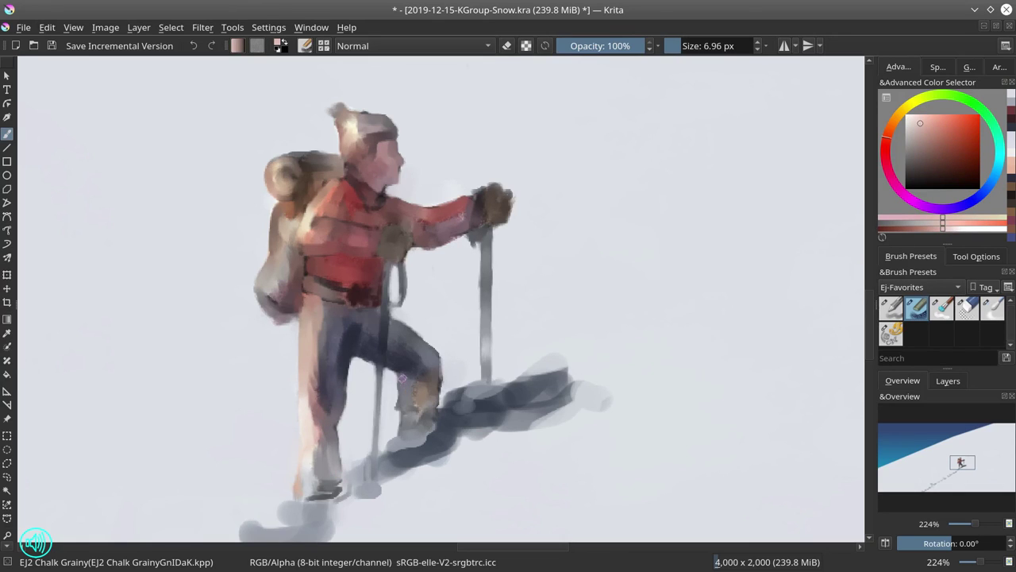
{"action": "left_click_drag", "start_coordinate": [403, 378], "coordinate": [401, 435]}
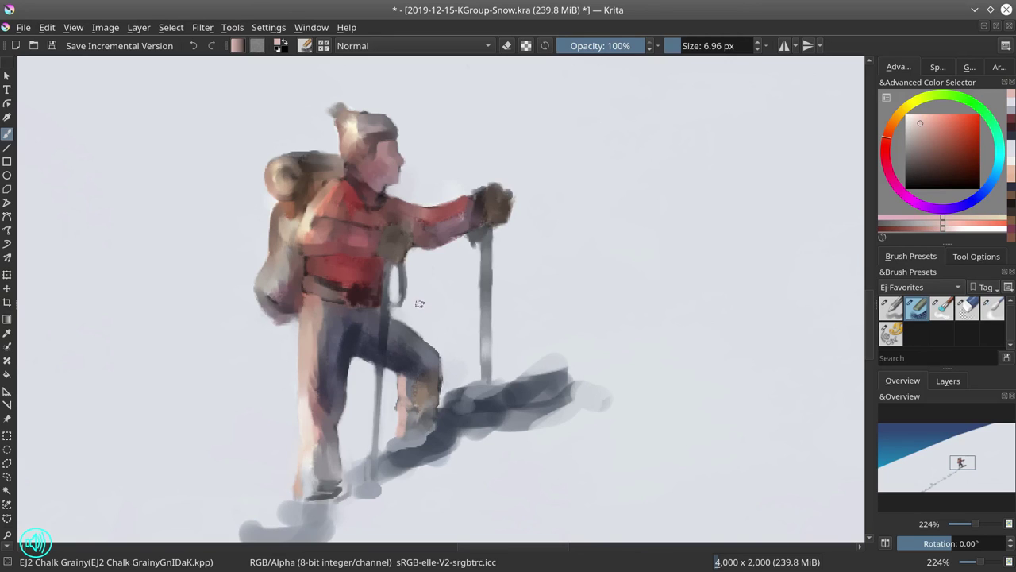
Trim the front knee and shin's outer contour with sampled snow color, reducing the chalk brush to 4.80 px.
{"action": "left_click", "coordinate": [449, 368], "text": "ctrl"}
{"action": "mouse_move", "coordinate": [447, 369]}
{"action": "left_mouse_down"}
{"action": "mouse_move", "coordinate": [443, 387]}
{"action": "mouse_move", "coordinate": [443, 358]}
{"action": "mouse_move", "coordinate": [442, 395]}
{"action": "left_mouse_up"}
{"action": "left_click", "coordinate": [436, 361], "text": "ctrl"}
{"action": "left_click", "coordinate": [446, 369], "text": "ctrl"}
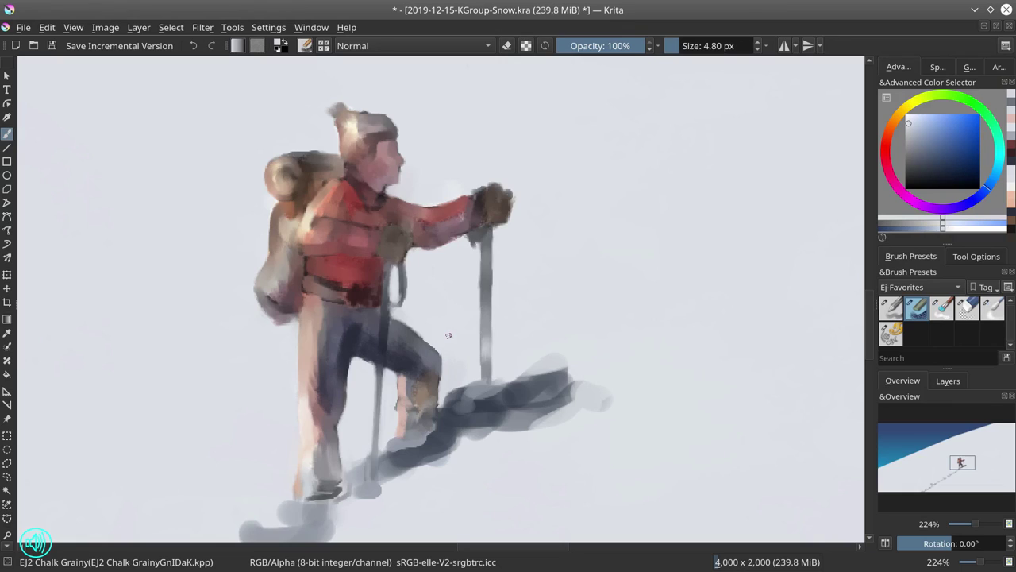
Define the near sleeve's underside with sampled dark red, and paint a pale cream band across the upper arm at 5.62 px.
{"action": "left_click", "coordinate": [390, 288], "text": "ctrl"}
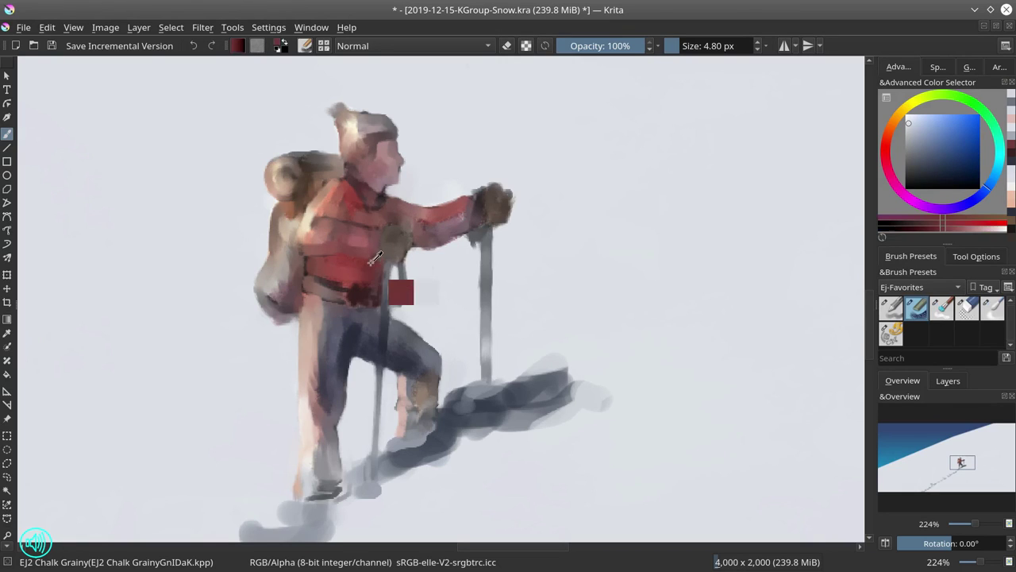
{"action": "mouse_move", "coordinate": [306, 253]}
{"action": "left_mouse_down"}
{"action": "mouse_move", "coordinate": [346, 257]}
{"action": "mouse_move", "coordinate": [343, 248]}
{"action": "left_mouse_up"}
{"action": "left_click", "coordinate": [325, 208], "text": "ctrl"}
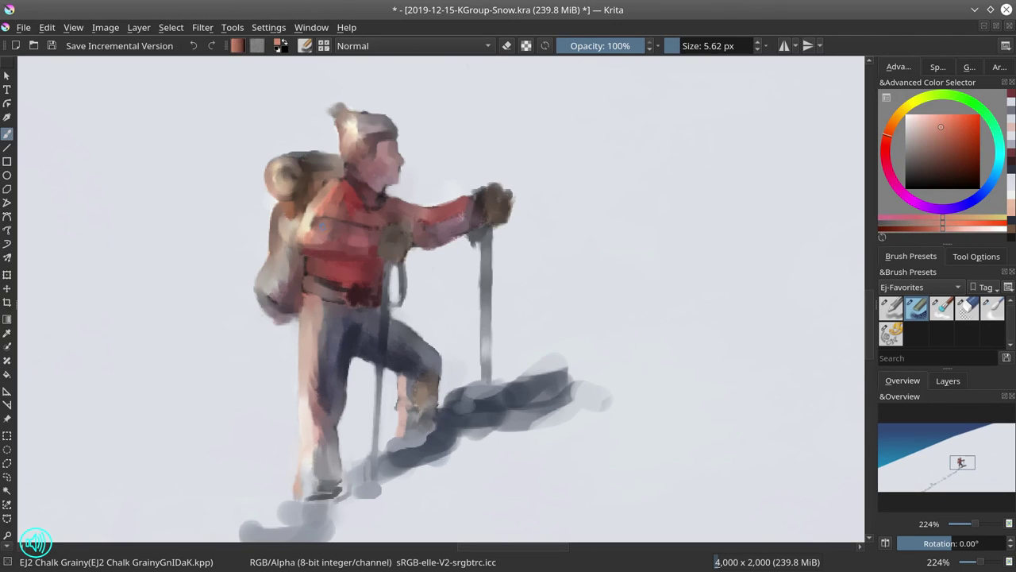
{"action": "left_click", "coordinate": [312, 224]}
{"action": "left_click", "coordinate": [342, 247], "text": "ctrl"}
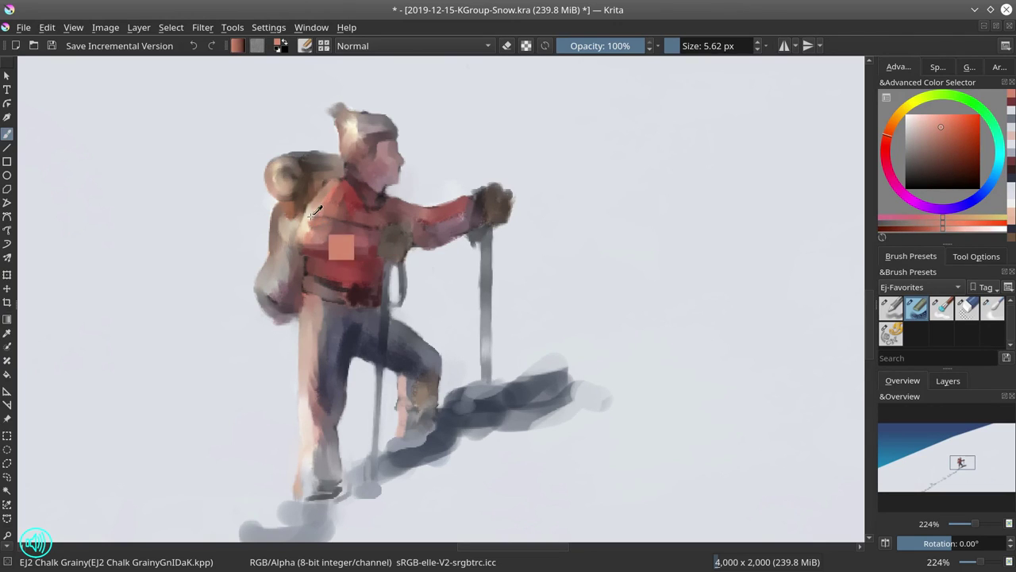
Soften the jacket's chest and near sleeve around the cream band with sampled muted reds at 5.62 px.
{"action": "left_click", "coordinate": [336, 204], "text": "ctrl"}
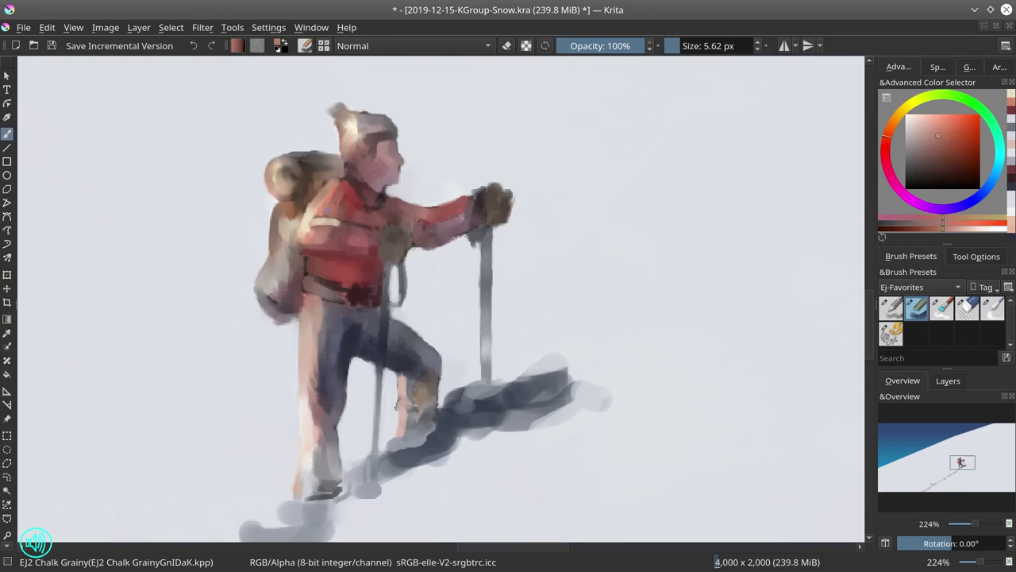
{"action": "left_click", "coordinate": [365, 212], "text": "ctrl"}
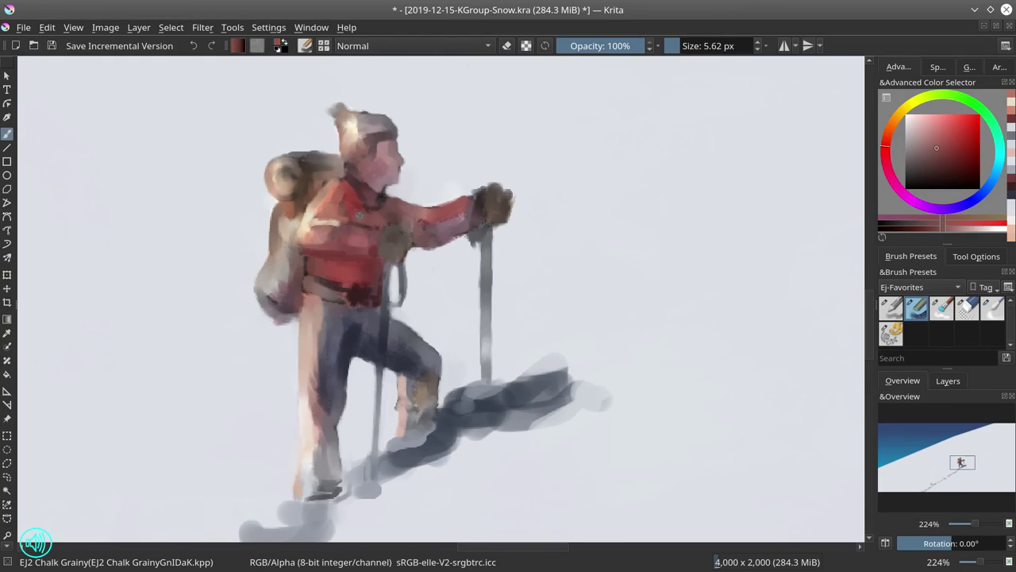
{"action": "mouse_move", "coordinate": [352, 221]}
{"action": "left_mouse_down"}
{"action": "mouse_move", "coordinate": [378, 228]}
{"action": "mouse_move", "coordinate": [327, 254]}
{"action": "left_mouse_up"}
Add a cream rim light along the near sleeve, shoulder and collar, reducing the chalk brush to 3.95 px.
{"action": "left_click", "coordinate": [312, 214], "text": "ctrl"}
{"action": "left_click_drag", "start_coordinate": [312, 215], "coordinate": [329, 184]}
{"action": "key", "text": "bracketleft"}
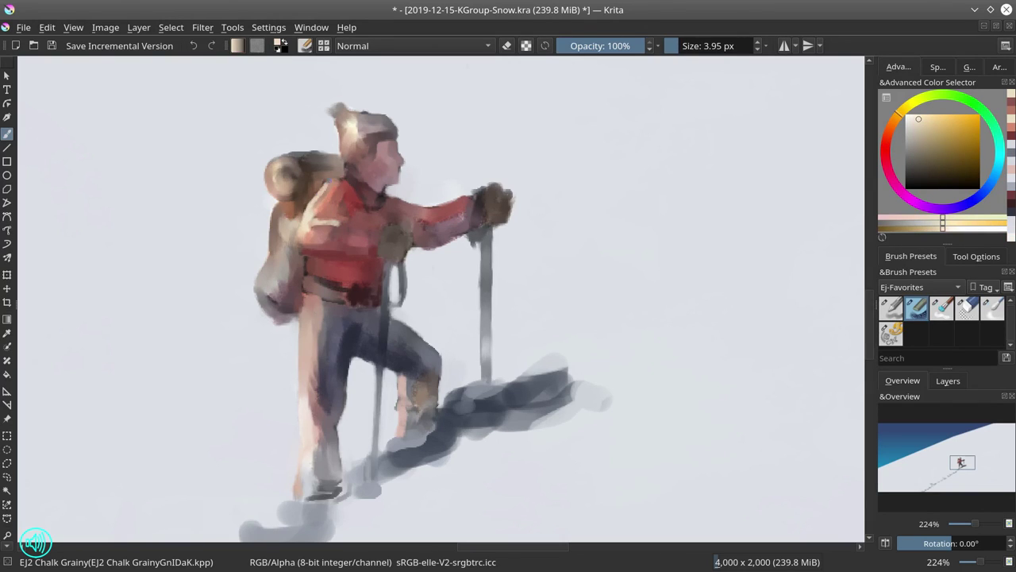
{"action": "left_click_drag", "start_coordinate": [304, 216], "coordinate": [294, 250]}
{"action": "left_click_drag", "start_coordinate": [327, 183], "coordinate": [346, 173]}
Paint thin cream rim highlights along the backpack's outer edge and the top of the bedroll at 3.95 px.
{"action": "left_click_drag", "start_coordinate": [282, 205], "coordinate": [270, 232]}
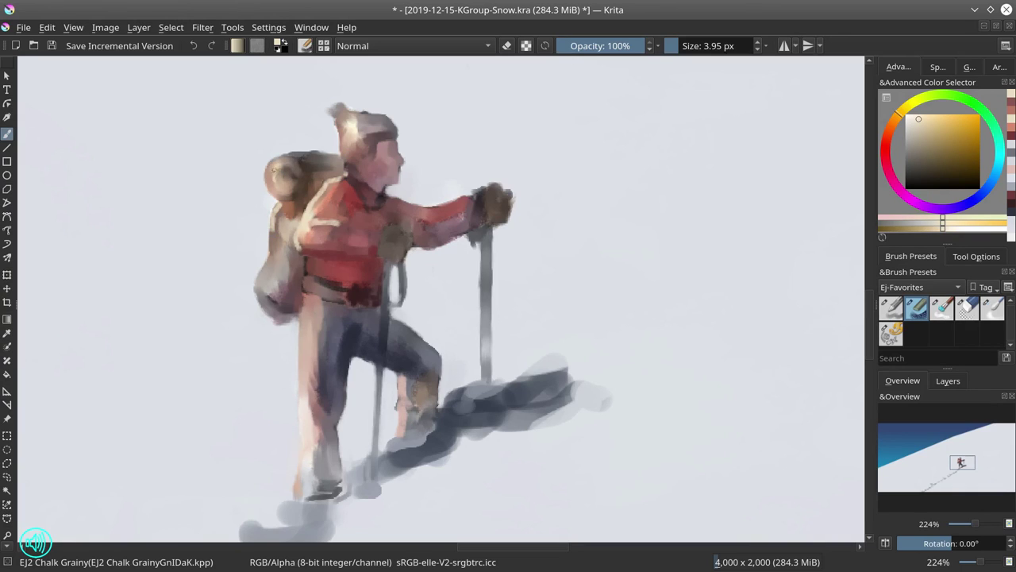
{"action": "mouse_move", "coordinate": [268, 173]}
{"action": "left_mouse_down"}
{"action": "mouse_move", "coordinate": [304, 126]}
{"action": "mouse_move", "coordinate": [304, 152]}
{"action": "left_mouse_up"}
{"action": "left_click_drag", "start_coordinate": [268, 260], "coordinate": [262, 277]}
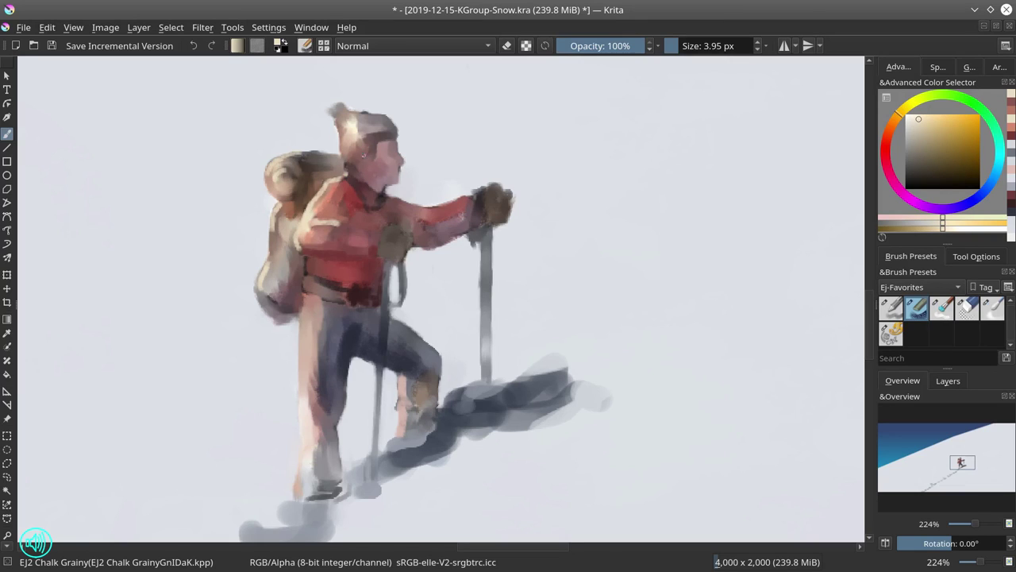
Darken the hair beneath the hat brim, and sharpen the nose and face profile with sampled skin and snow tones at 3.95 px.
{"action": "left_click", "coordinate": [382, 194], "text": "ctrl"}
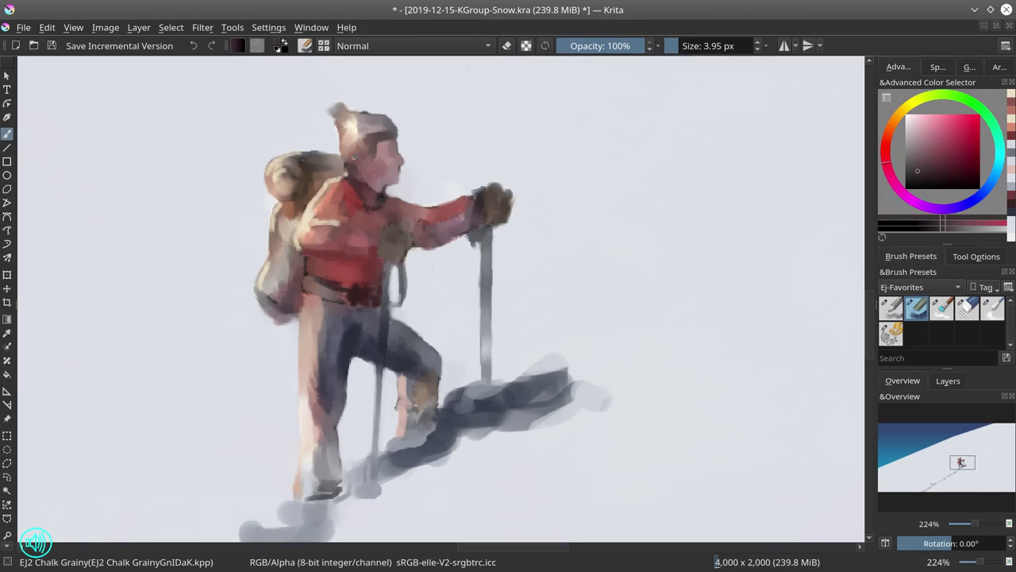
{"action": "mouse_move", "coordinate": [354, 158]}
{"action": "left_mouse_down"}
{"action": "mouse_move", "coordinate": [394, 137]}
{"action": "mouse_move", "coordinate": [353, 160]}
{"action": "mouse_move", "coordinate": [366, 166]}
{"action": "mouse_move", "coordinate": [376, 152]}
{"action": "left_mouse_up"}
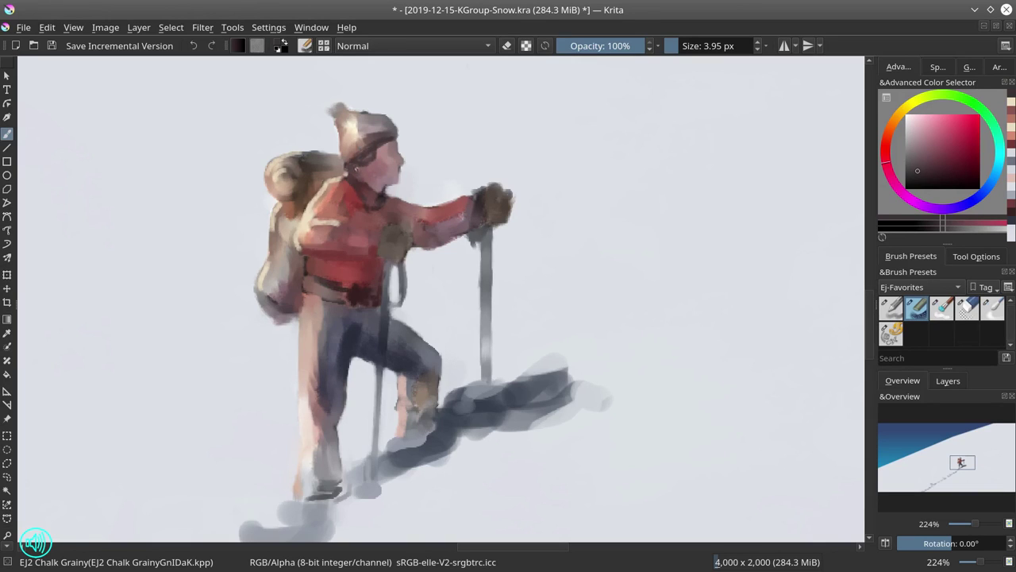
{"action": "left_click", "coordinate": [411, 165], "text": "ctrl"}
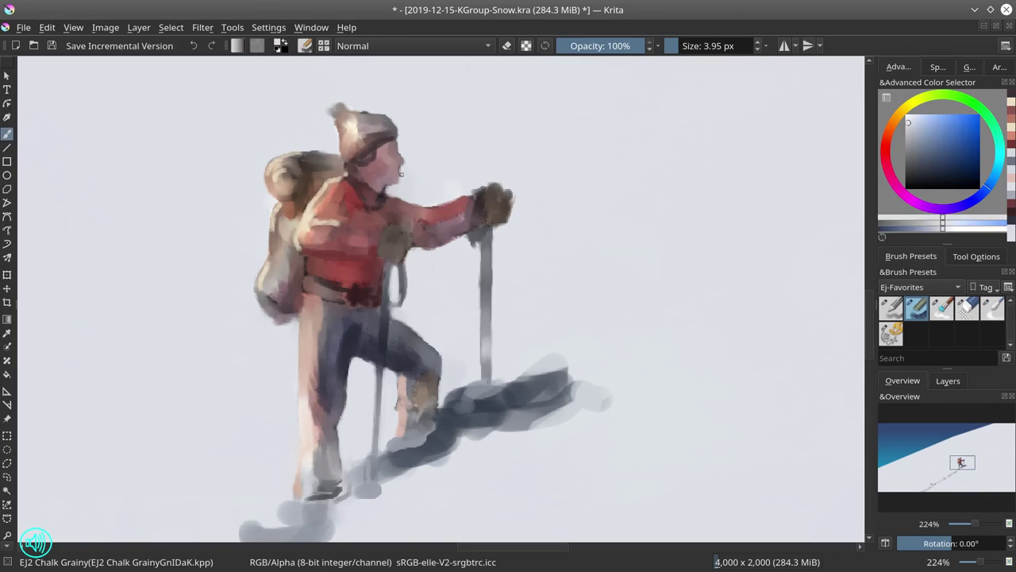
{"action": "left_click", "coordinate": [397, 162], "text": "ctrl"}
{"action": "left_click_drag", "start_coordinate": [398, 161], "coordinate": [404, 164]}
{"action": "left_click", "coordinate": [413, 141], "text": "ctrl"}
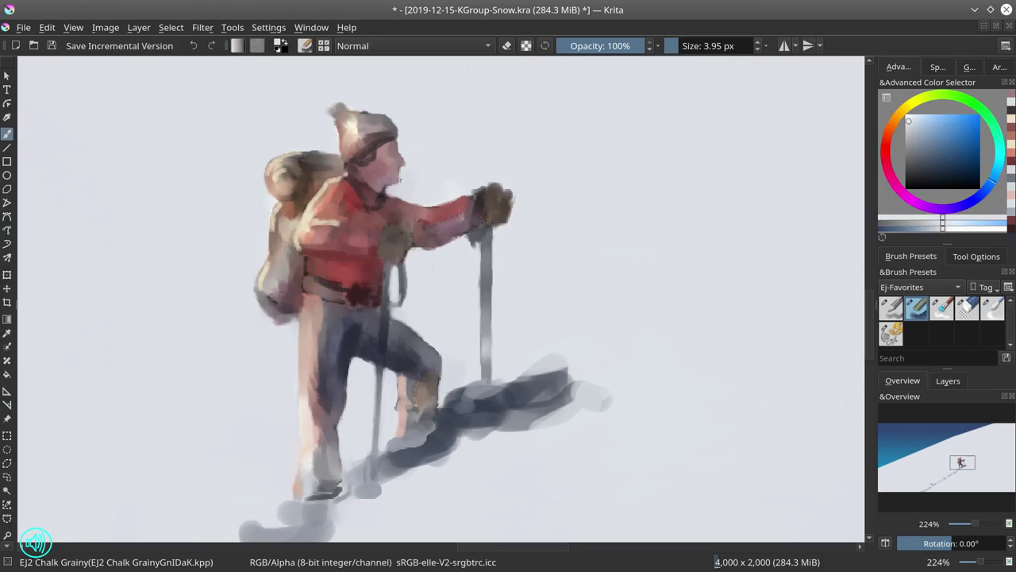
Clean up the chin edge, and reshape the hat's pompom with sampled gray-brown and snow tones.
{"action": "left_click", "coordinate": [399, 184], "text": "ctrl"}
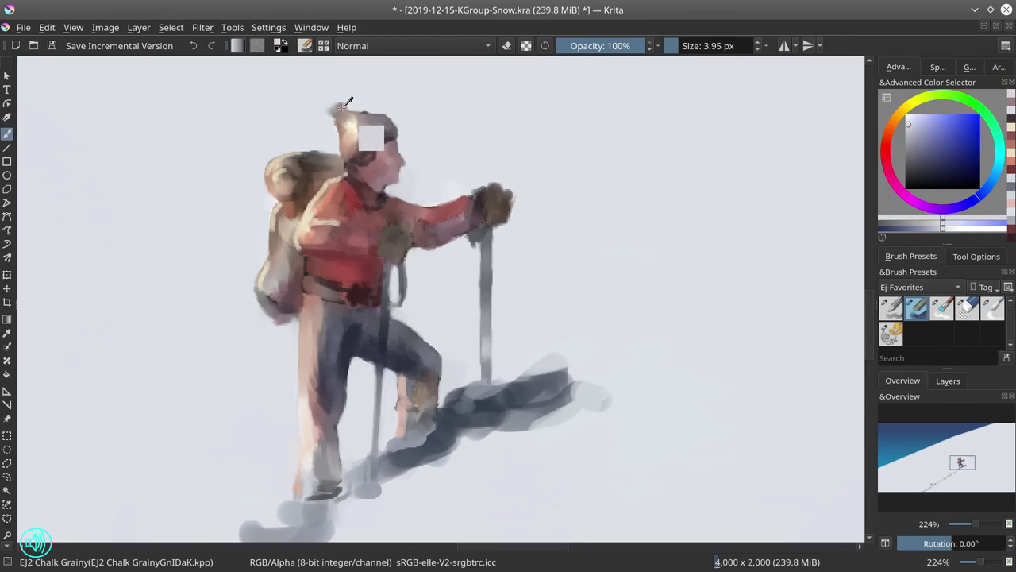
{"action": "left_click", "coordinate": [375, 140], "text": "ctrl"}
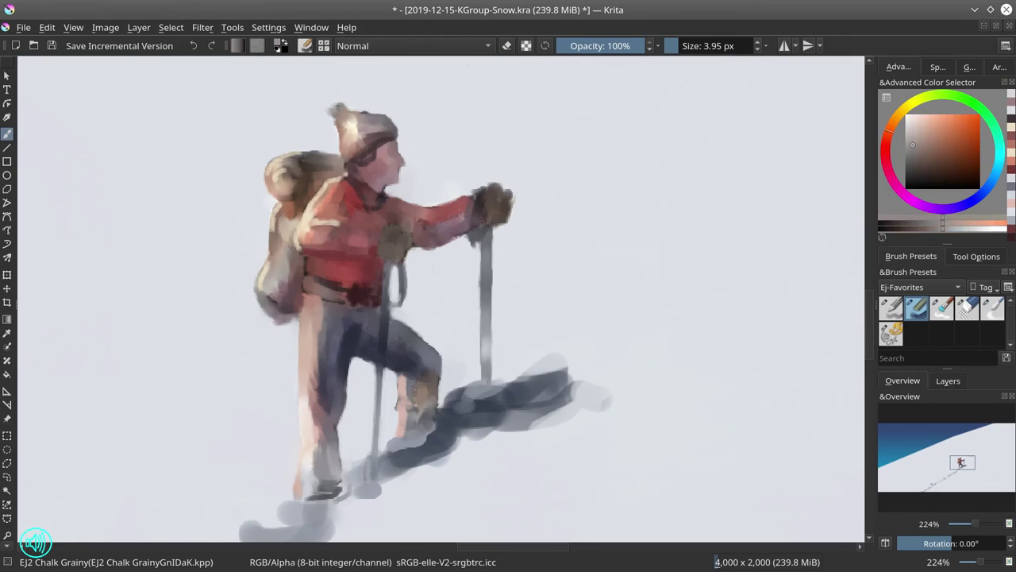
{"action": "left_click", "coordinate": [324, 120], "text": "ctrl"}
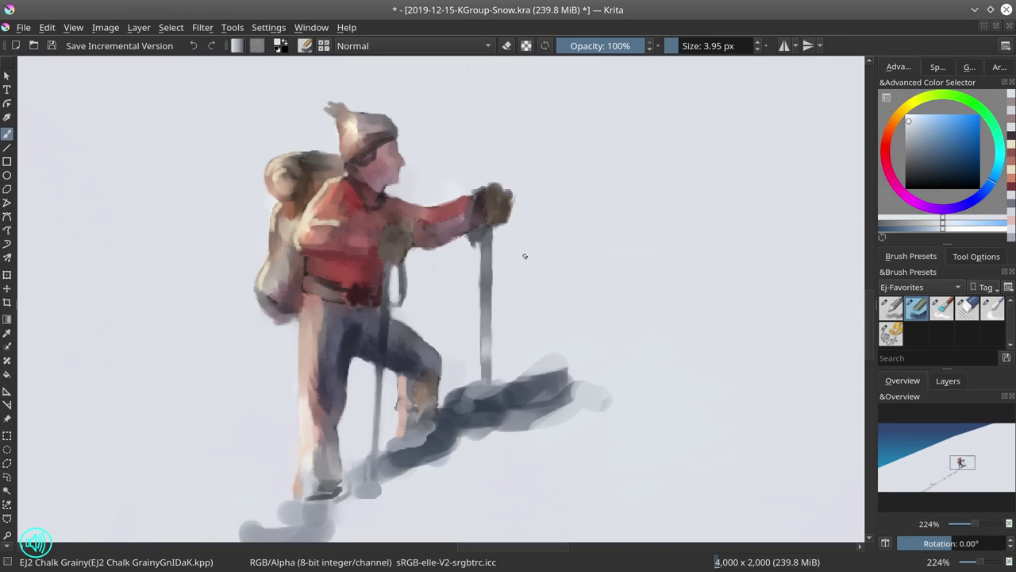
Slim the outstretched forearm by trimming its lower and upper edges with sampled snow color at 6.21 px.
{"action": "left_click", "coordinate": [437, 253], "text": "ctrl"}
{"action": "left_click", "coordinate": [433, 250], "text": "ctrl"}
{"action": "mouse_move", "coordinate": [423, 258]}
{"action": "left_mouse_down"}
{"action": "mouse_move", "coordinate": [442, 247]}
{"action": "mouse_move", "coordinate": [415, 245]}
{"action": "mouse_move", "coordinate": [467, 231]}
{"action": "left_mouse_up"}
{"action": "left_click", "coordinate": [416, 190], "text": "ctrl"}
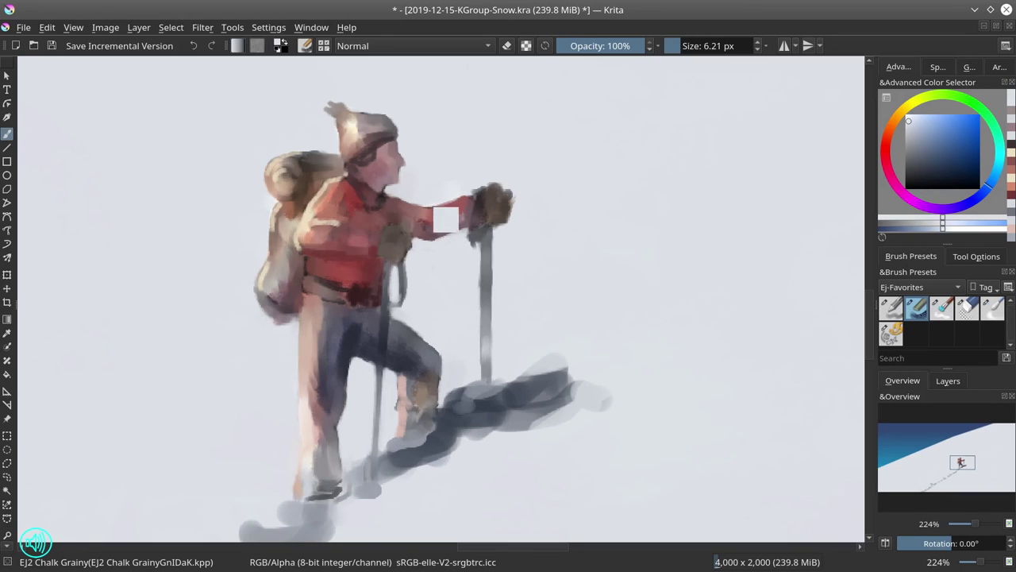
{"action": "left_click_drag", "start_coordinate": [417, 204], "coordinate": [461, 194]}
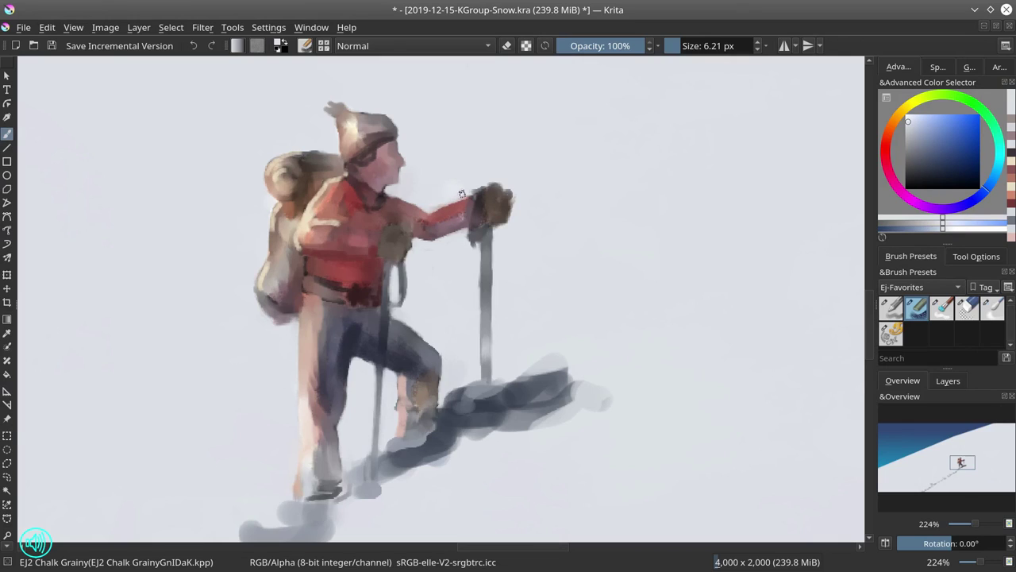
Refine the far shoulder and the outstretched sleeve's upper contour with sampled muted red and snow color at 4.14 px.
{"action": "left_click", "coordinate": [401, 197], "text": "ctrl"}
{"action": "key", "text": "bracketleft"}
{"action": "key", "text": "bracketleft"}
{"action": "key", "text": "bracketleft"}
{"action": "key", "text": "bracketleft"}
{"action": "key", "text": "bracketleft"}
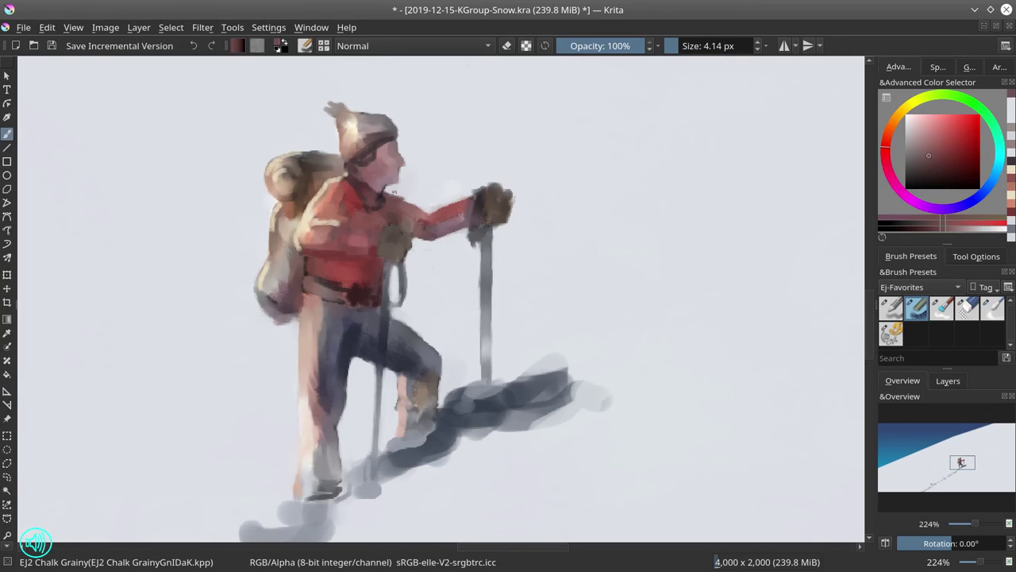
{"action": "left_click", "coordinate": [412, 195], "text": "ctrl"}
{"action": "left_click_drag", "start_coordinate": [425, 208], "coordinate": [448, 201]}
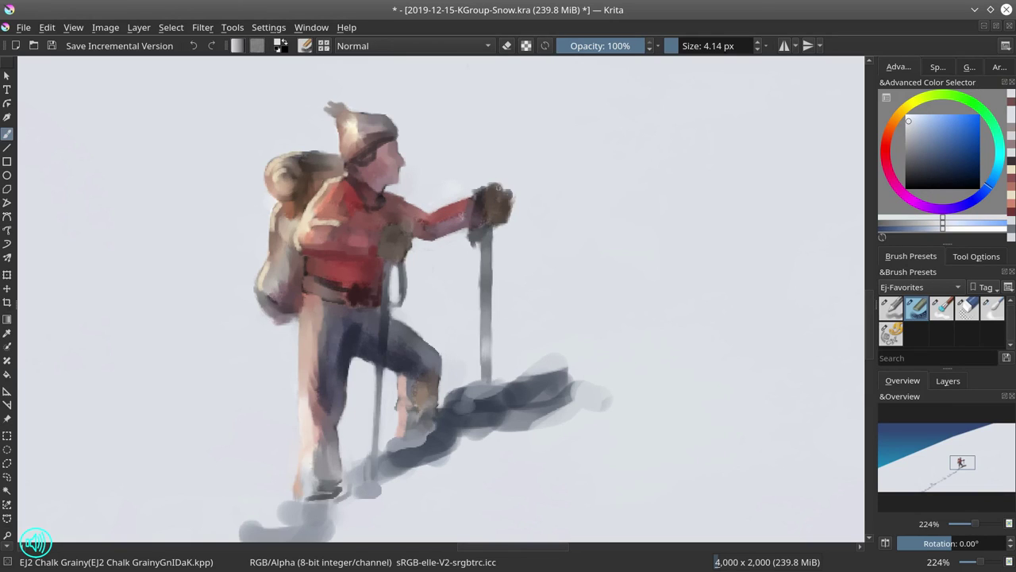
Trim the outstretched glove, define its strap loop, and thin the far trekking pole with sampled snow color, enlarging the brush to 8.57 px.
{"action": "left_click", "coordinate": [506, 234], "text": "ctrl"}
{"action": "left_click_drag", "start_coordinate": [502, 228], "coordinate": [510, 218]}
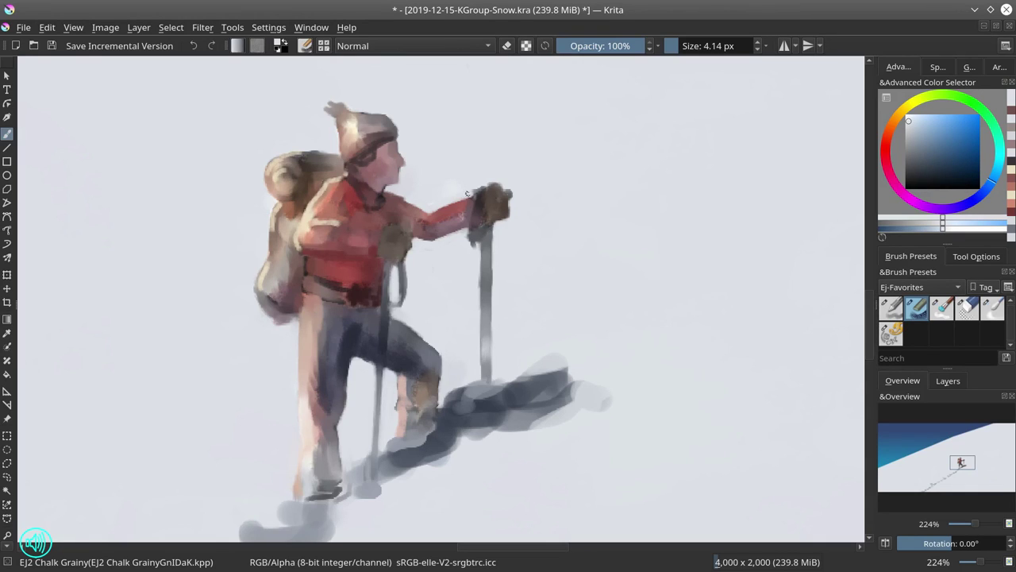
{"action": "left_click", "coordinate": [477, 237], "text": "ctrl"}
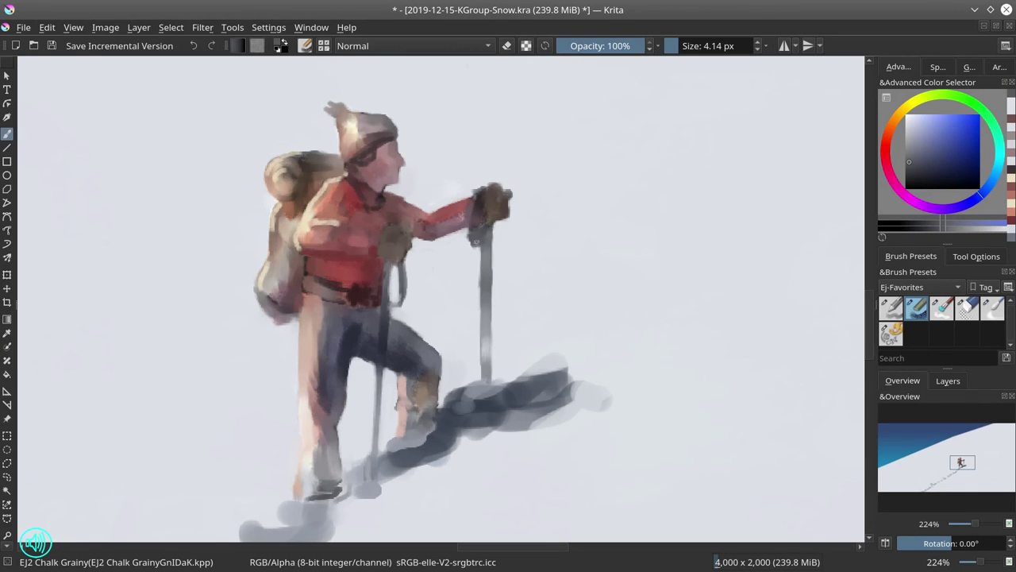
{"action": "left_click", "coordinate": [505, 240], "text": "ctrl"}
{"action": "left_click_drag", "start_coordinate": [479, 237], "coordinate": [478, 292]}
{"action": "left_click", "coordinate": [475, 260], "text": "ctrl"}
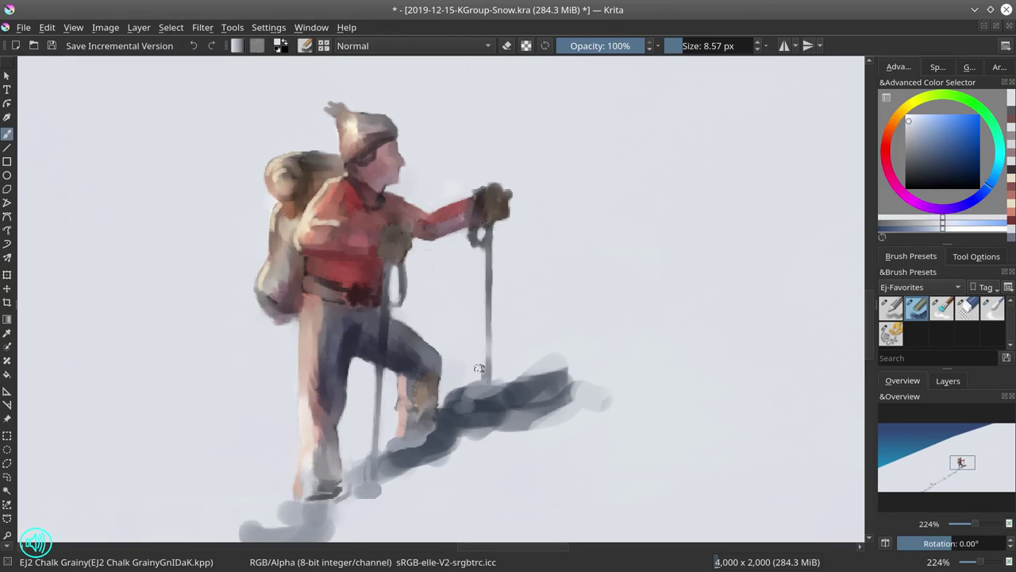
Clean the snow beneath the outstretched glove, and refine the raised thigh with sampled blue-gray tones at 4.86 px.
{"action": "left_click", "coordinate": [506, 229], "text": "ctrl"}
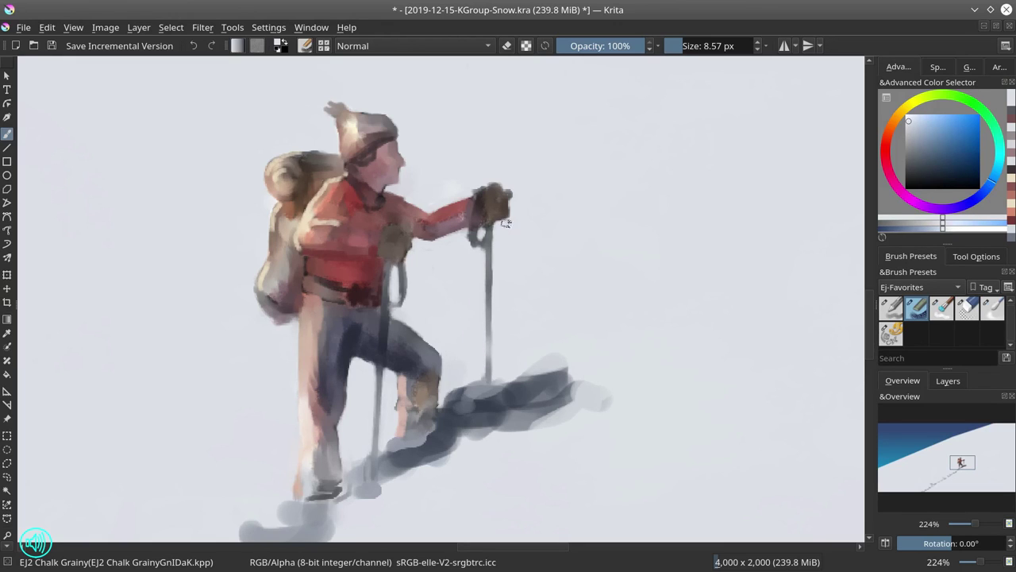
{"action": "left_click_drag", "start_coordinate": [508, 230], "coordinate": [497, 230]}
{"action": "left_click", "coordinate": [401, 323], "text": "ctrl"}
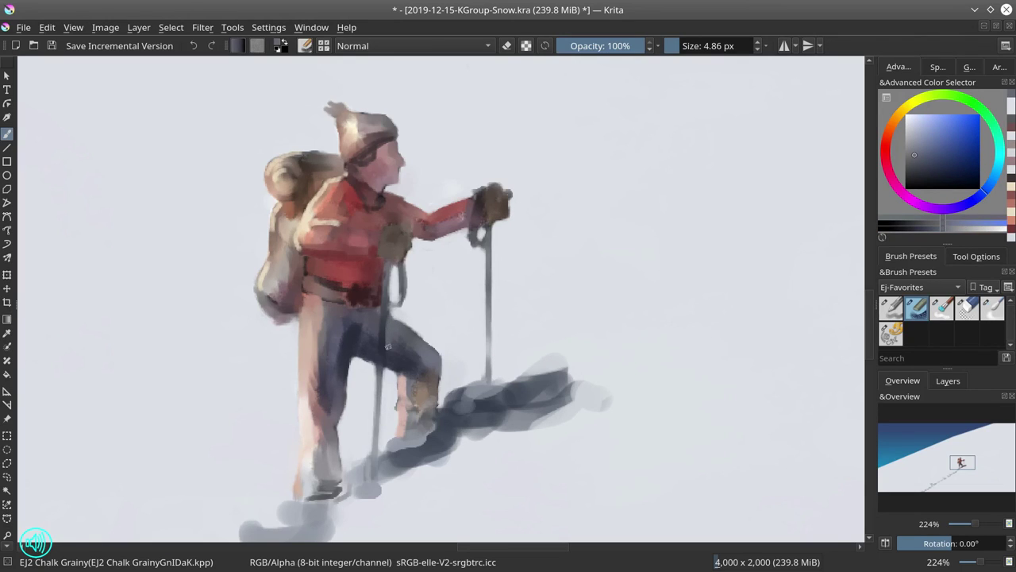
{"action": "left_click", "coordinate": [397, 343], "text": "ctrl"}
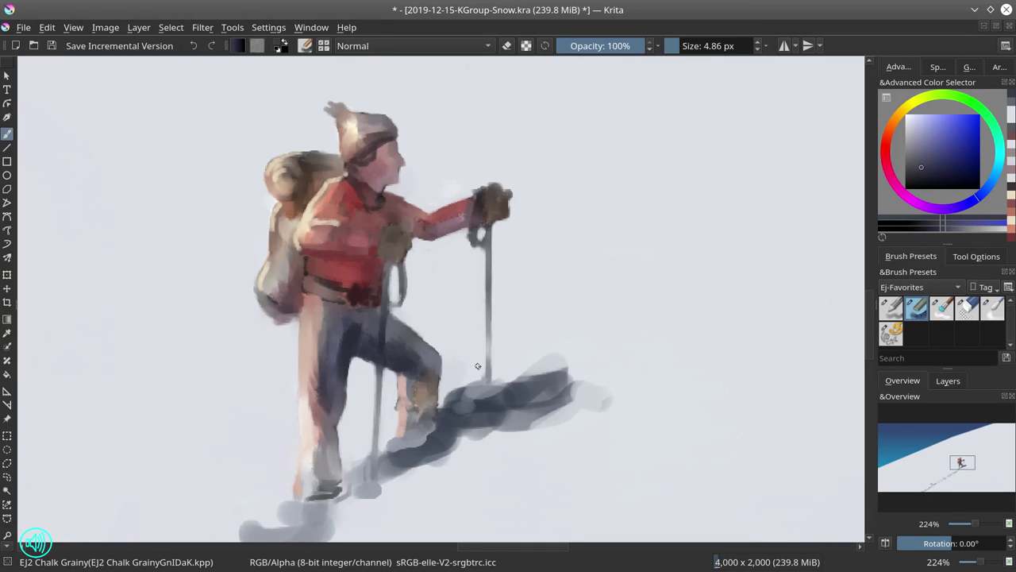
Darken the gap between backpack and jacket with dark navy, and highlight the belt's back end with sampled cream.
{"action": "left_click", "coordinate": [314, 256], "text": "ctrl"}
{"action": "mouse_move", "coordinate": [302, 296]}
{"action": "left_mouse_down"}
{"action": "mouse_move", "coordinate": [295, 322]}
{"action": "mouse_move", "coordinate": [295, 291]}
{"action": "mouse_move", "coordinate": [310, 272]}
{"action": "mouse_move", "coordinate": [317, 277]}
{"action": "left_mouse_up"}
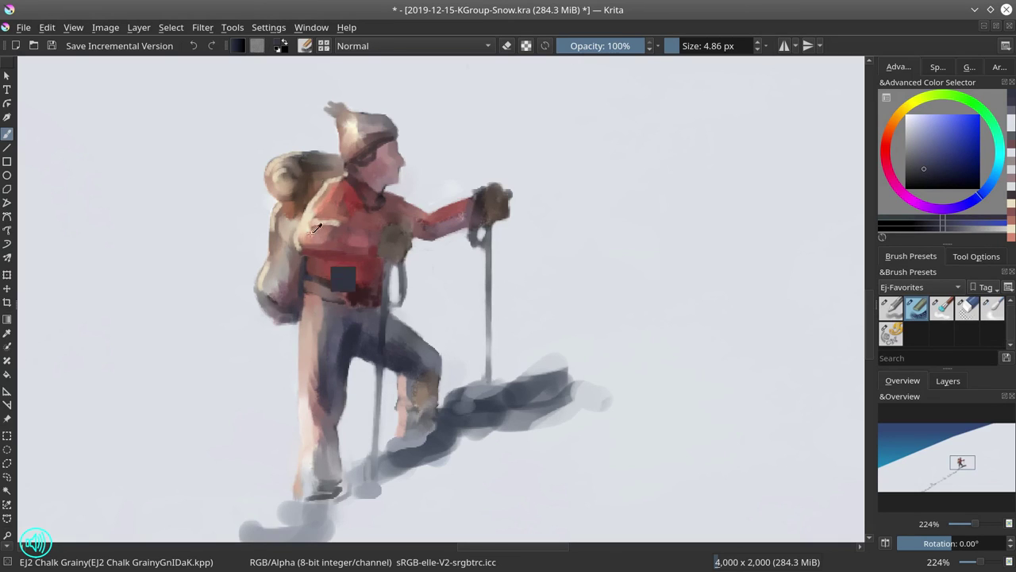
{"action": "left_click", "coordinate": [308, 226], "text": "ctrl"}
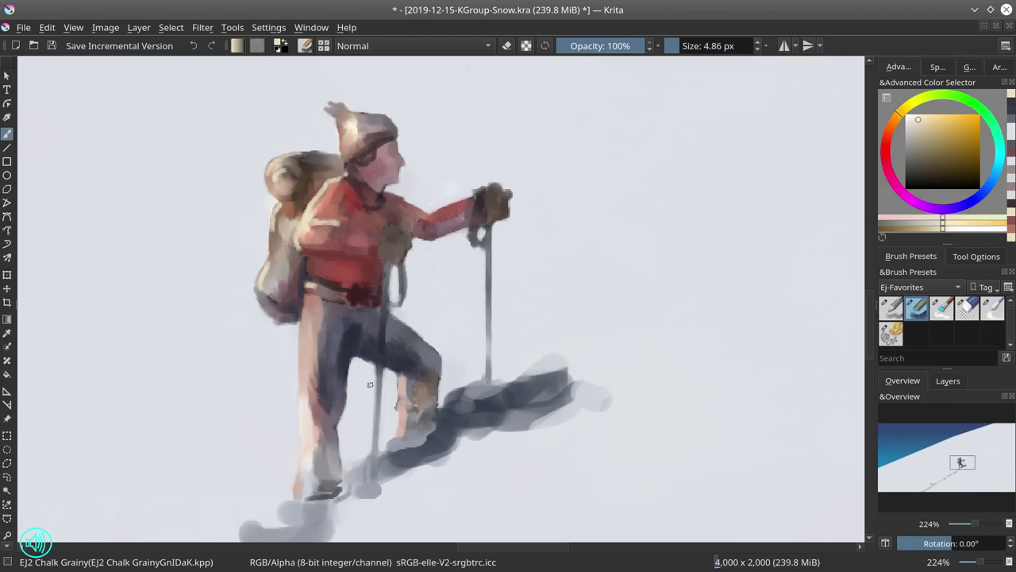
Darken the hair below the hat and the shadow between bedroll and shoulder with sampled dark blue-gray at 4.86 px.
{"action": "left_click", "coordinate": [371, 342], "text": "ctrl"}
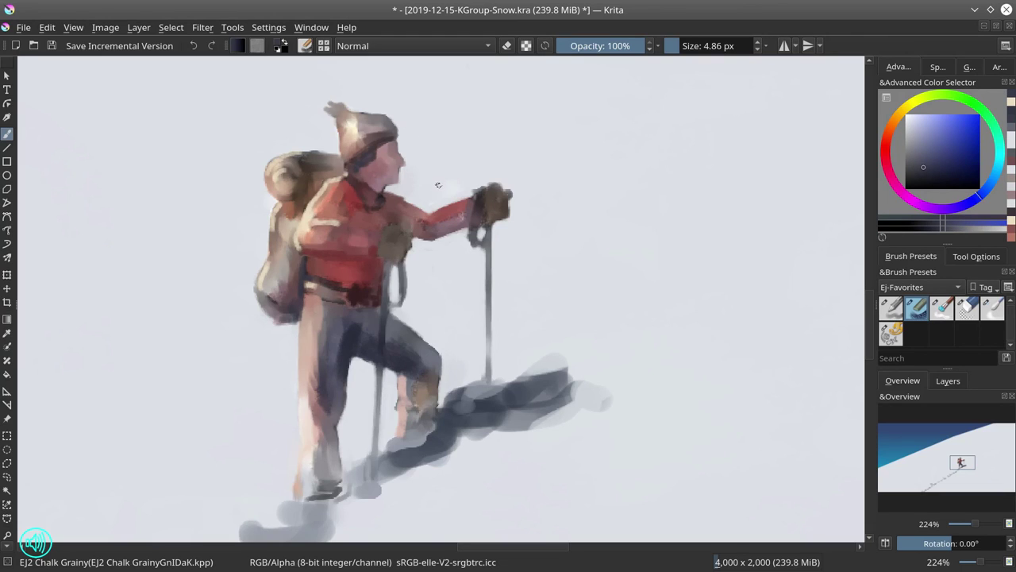
{"action": "left_click", "coordinate": [333, 309], "text": "ctrl"}
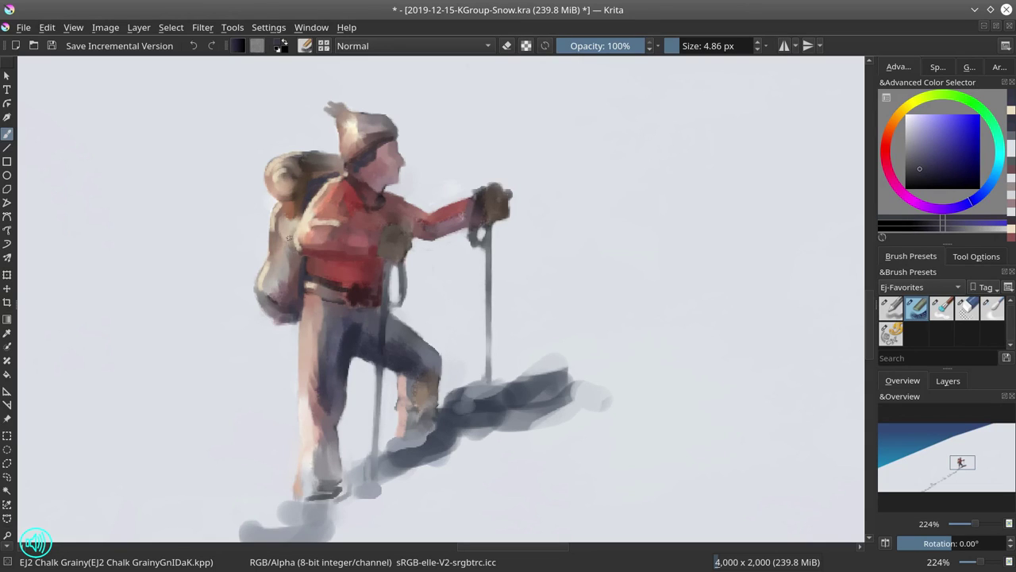
{"action": "left_click_drag", "start_coordinate": [407, 190], "coordinate": [374, 354]}
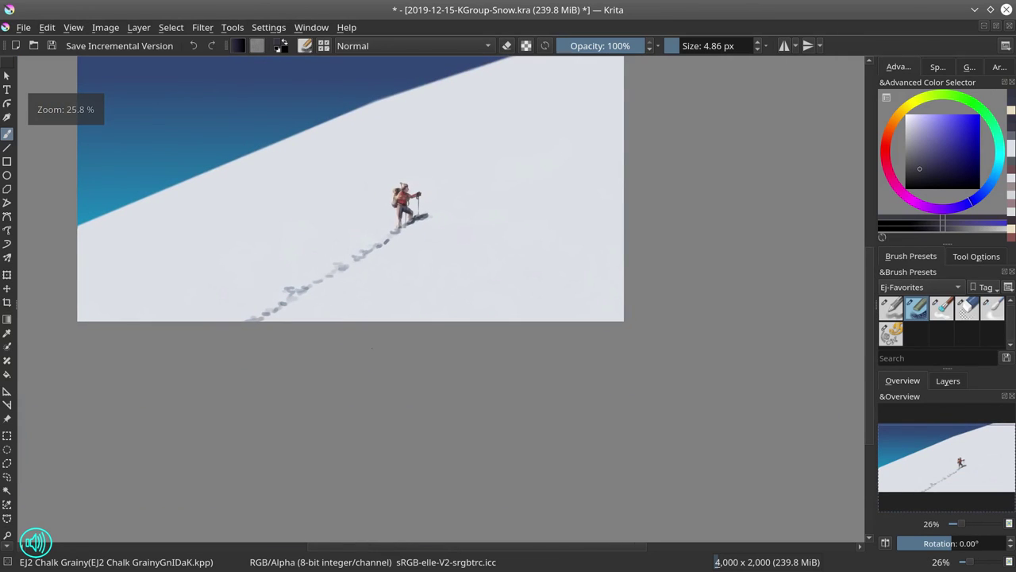
{"action": "key", "text": "2"}
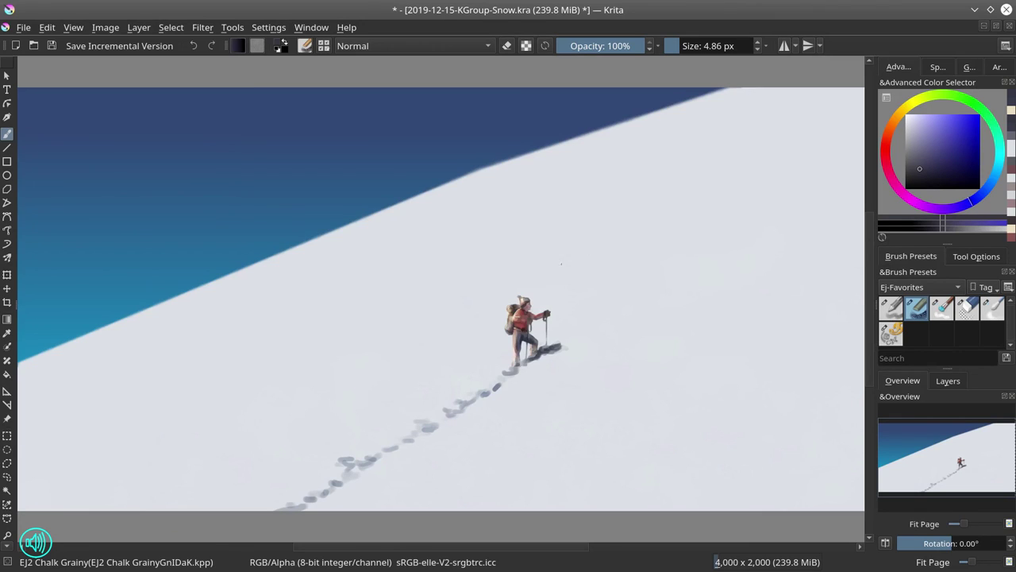
Paint small eye and mouth accents on the hiker's face with sampled dark maroon at 3.56 px.
{"action": "scroll", "coordinate": [529, 300], "scroll_direction": "up", "scroll_amount": 7}
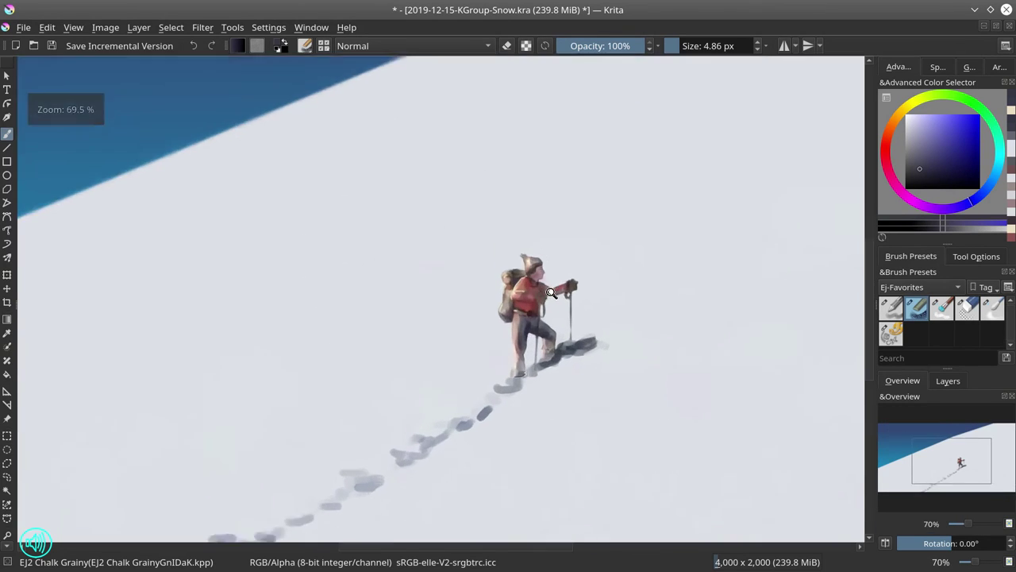
{"action": "left_click_drag", "start_coordinate": [548, 274], "coordinate": [440, 349]}
{"action": "left_click", "coordinate": [405, 463], "text": "ctrl"}
{"action": "key", "text": "bracketleft"}
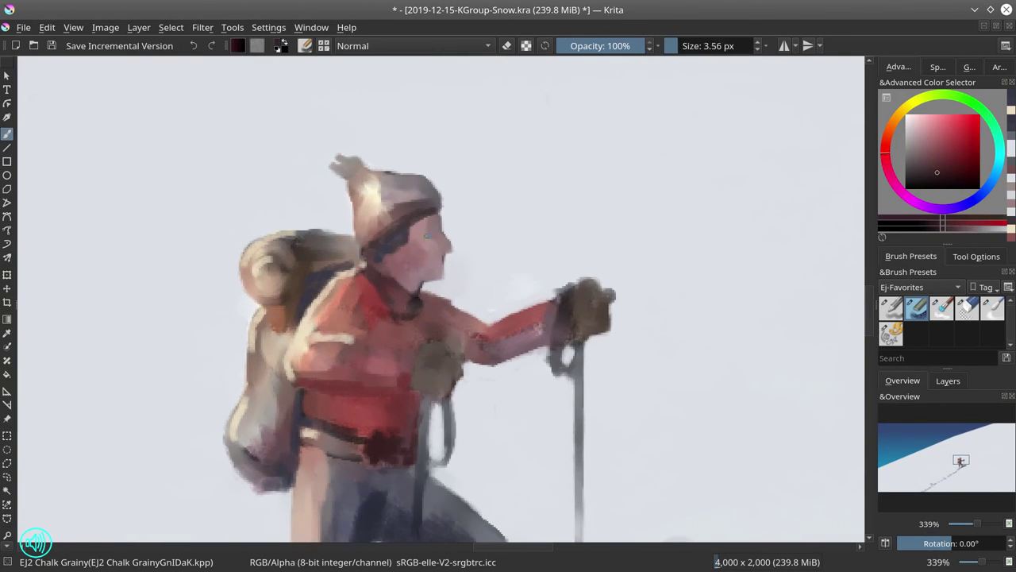
{"action": "mouse_move", "coordinate": [425, 231]}
{"action": "left_mouse_down"}
{"action": "mouse_move", "coordinate": [439, 231]}
{"action": "mouse_move", "coordinate": [443, 266]}
{"action": "left_mouse_up"}
Review the whole painting at reduced size and save the document.
{"action": "scroll", "coordinate": [513, 163], "scroll_direction": "down", "scroll_amount": 10}
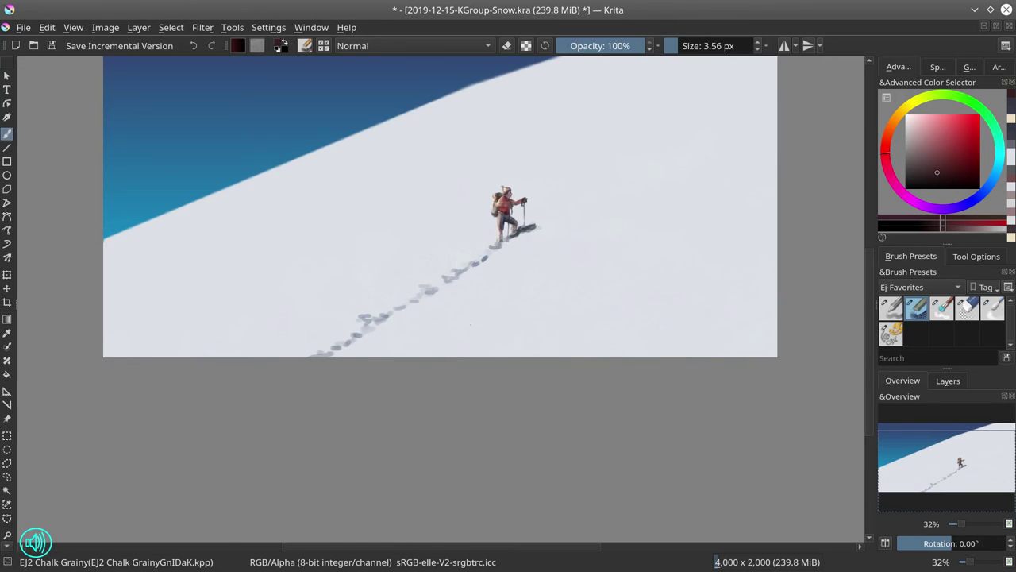
{"action": "key", "text": "2"}
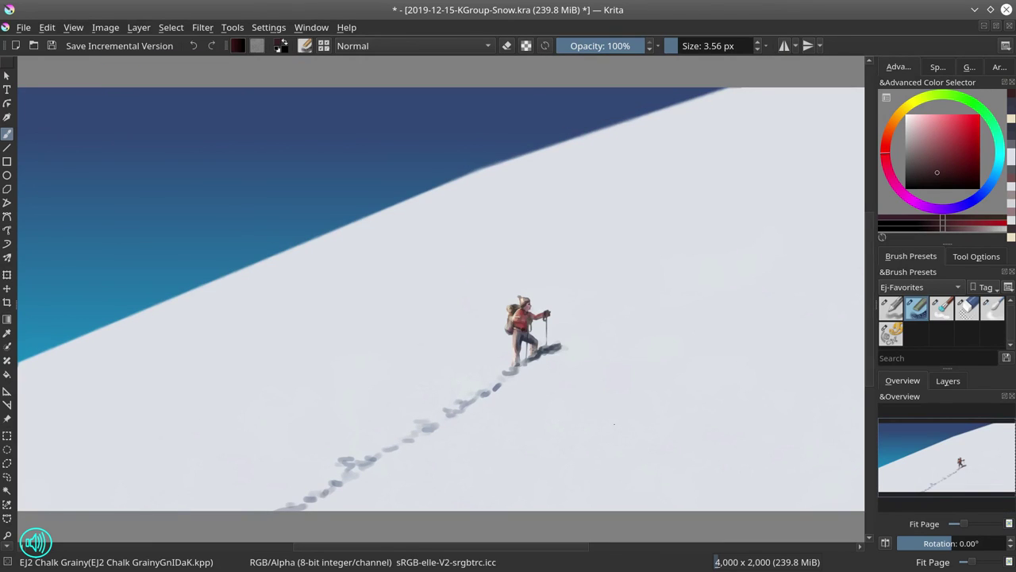
{"action": "scroll", "coordinate": [493, 443], "scroll_direction": "down", "scroll_amount": 2}
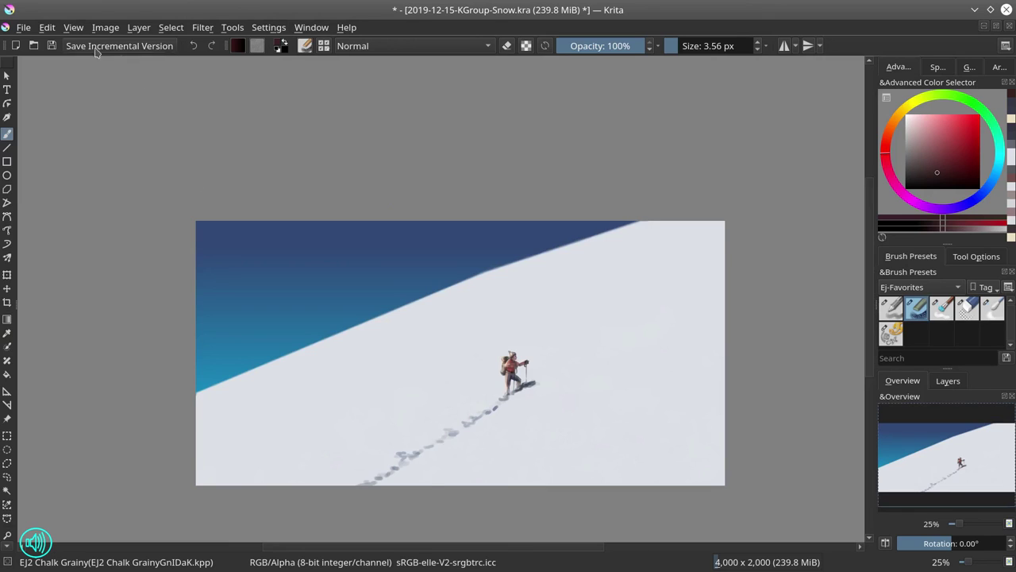
{"action": "left_click", "coordinate": [52, 46]}
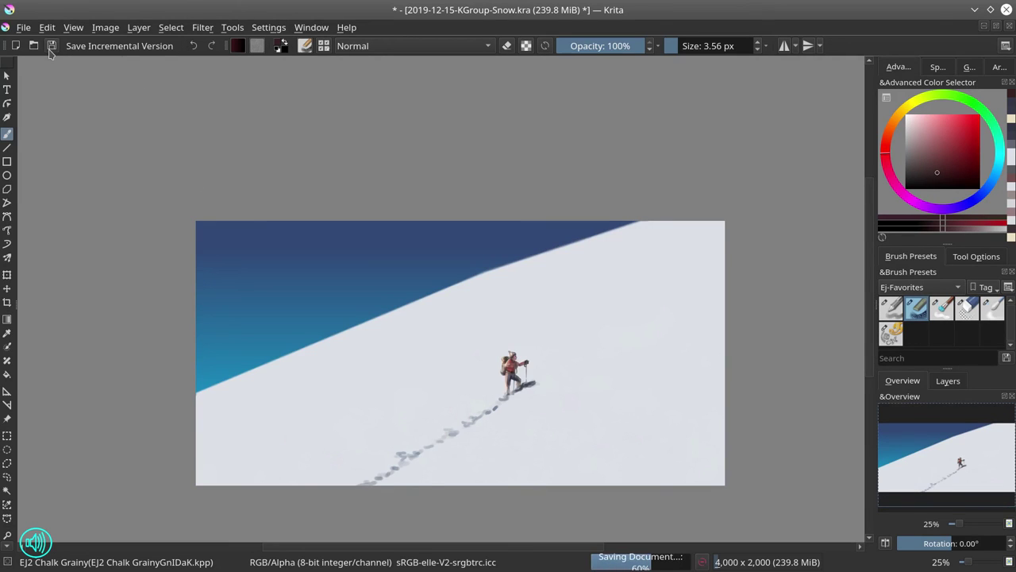